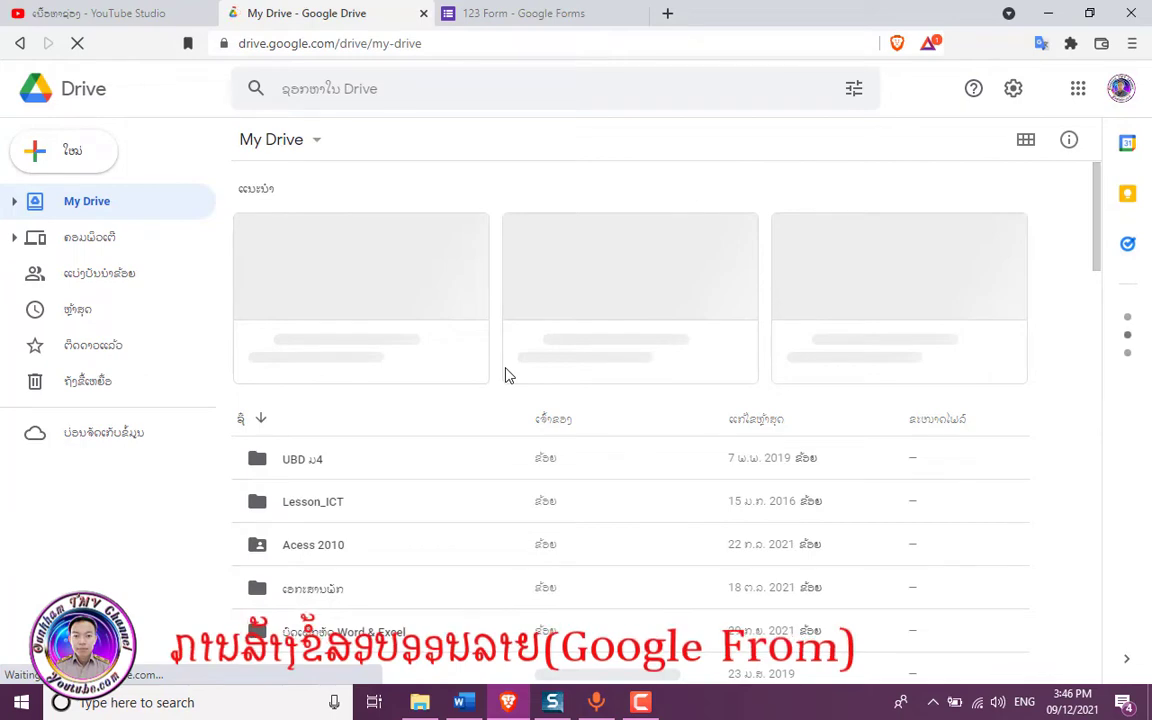
# - Scroll My Drive's file list to see folders such as UBD ม4, Lesson_ICT and Acess 2010
pyautogui.scroll(-3, 505, 375)
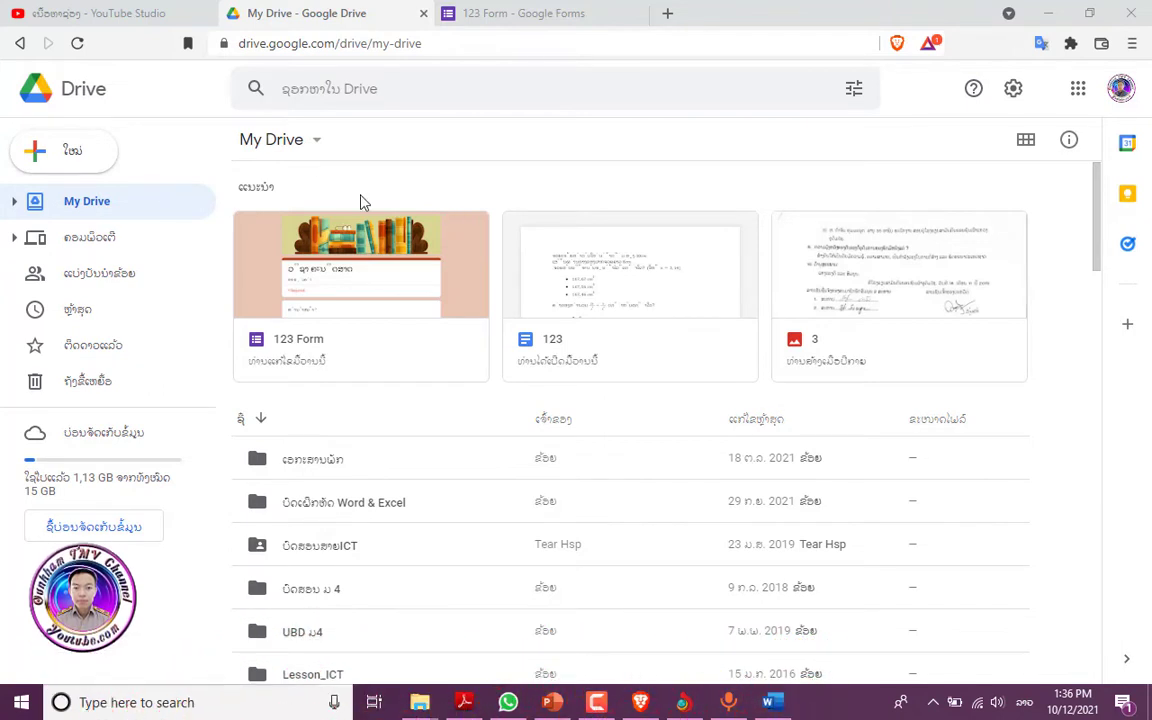
# - Create a new blank Google Form from the My Drive new-item menu
pyautogui.click(316, 140)
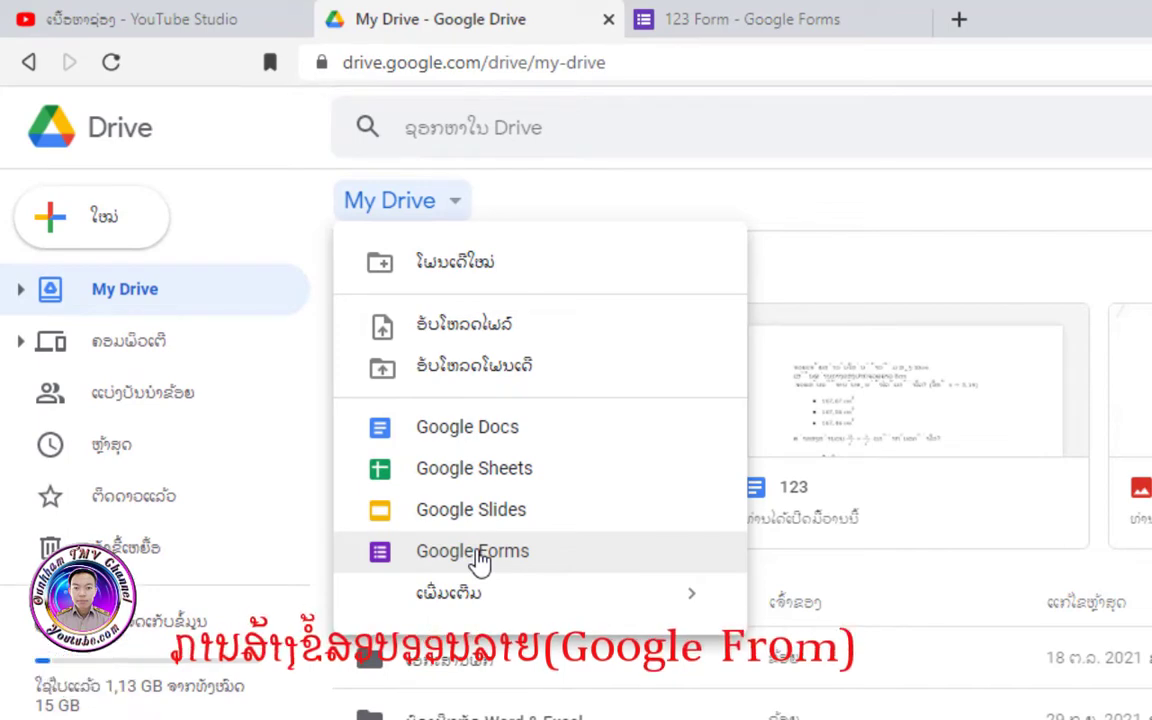
pyautogui.click(479, 560)
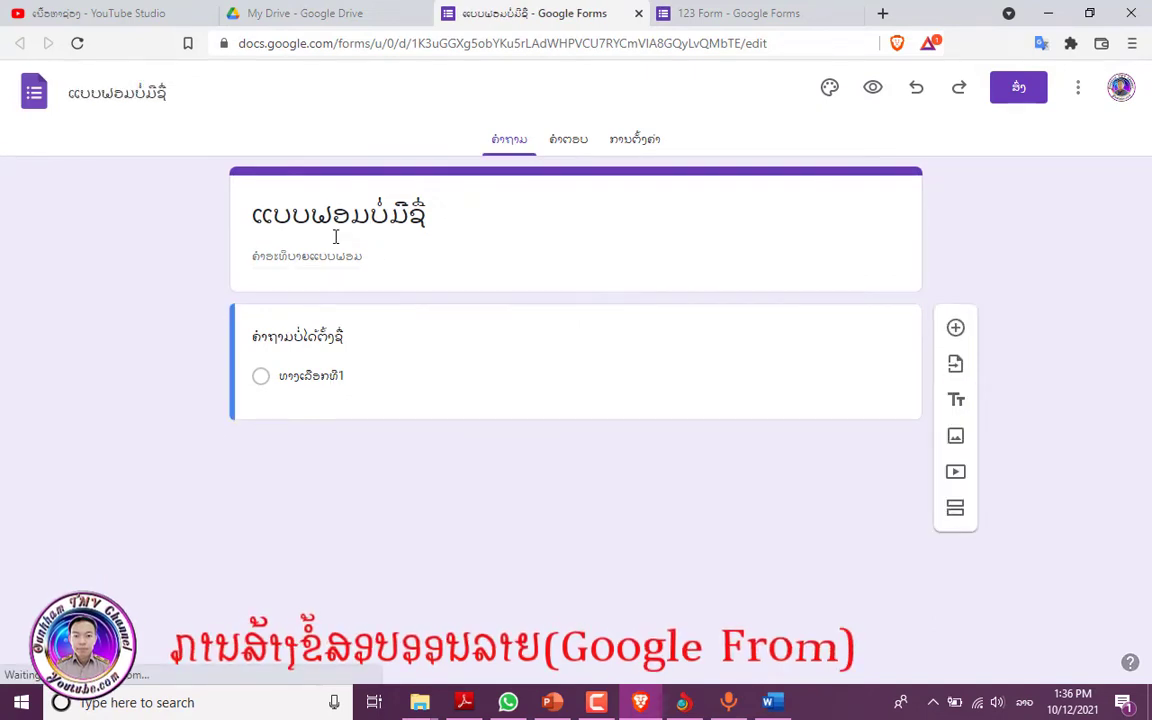
# - Replace the untitled form name with the Word exam heading for semester I 2020-2021
pyautogui.moveTo(434, 214); pyautogui.dragTo(244, 216)
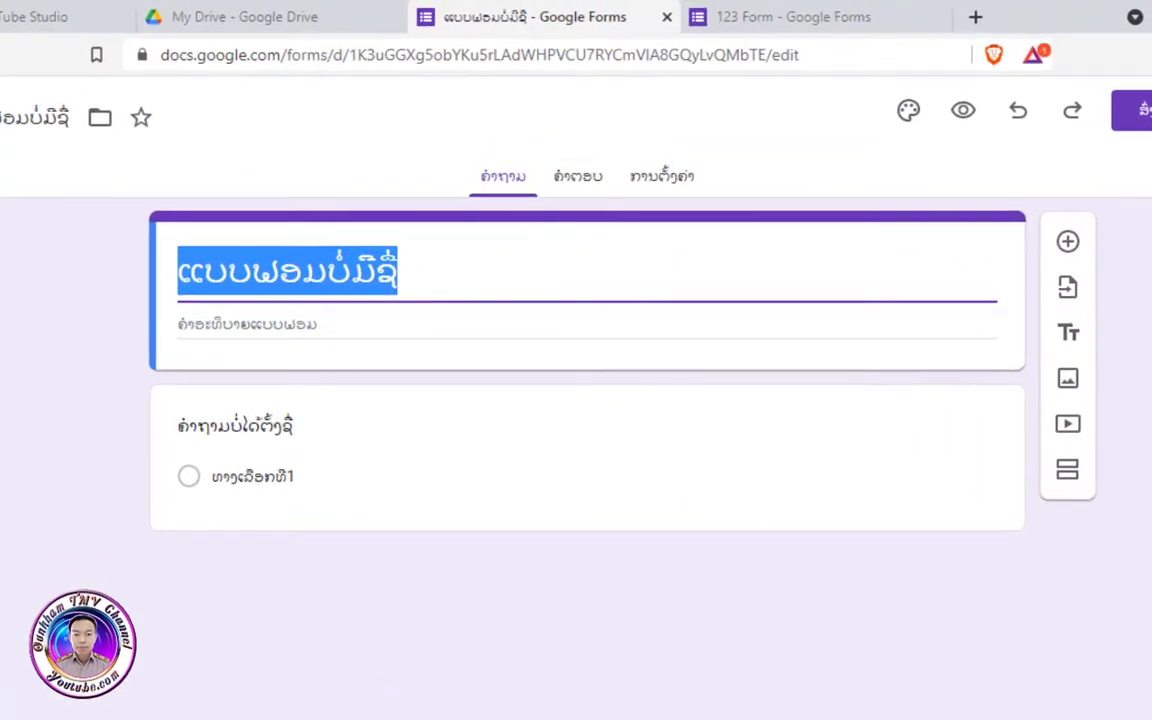
pyautogui.hotkey('alt', 'Tab')
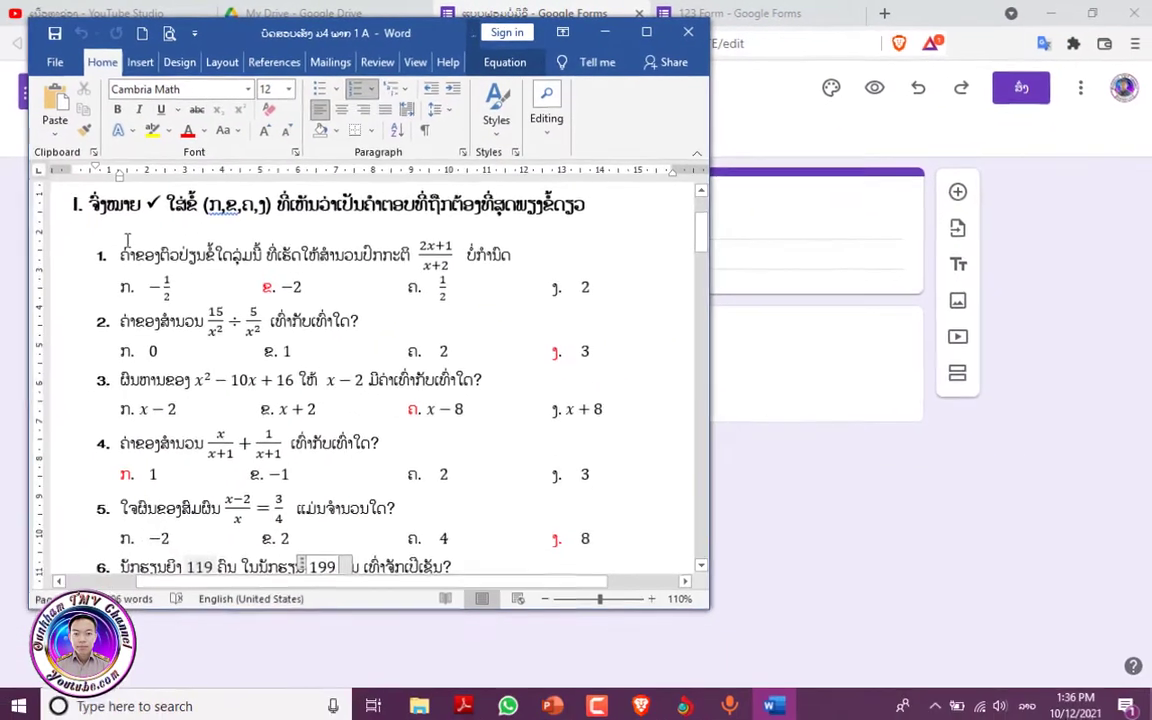
pyautogui.scroll(1, 130, 228)
pyautogui.moveTo(118, 216); pyautogui.dragTo(632, 218)
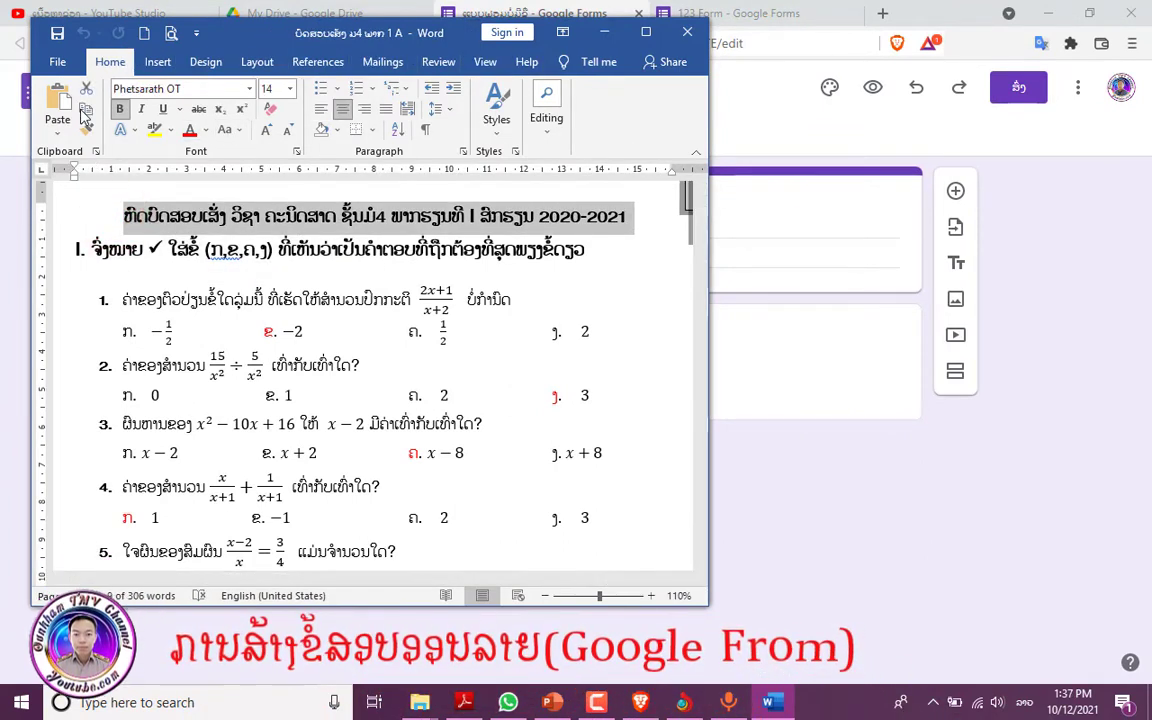
pyautogui.click(602, 32)
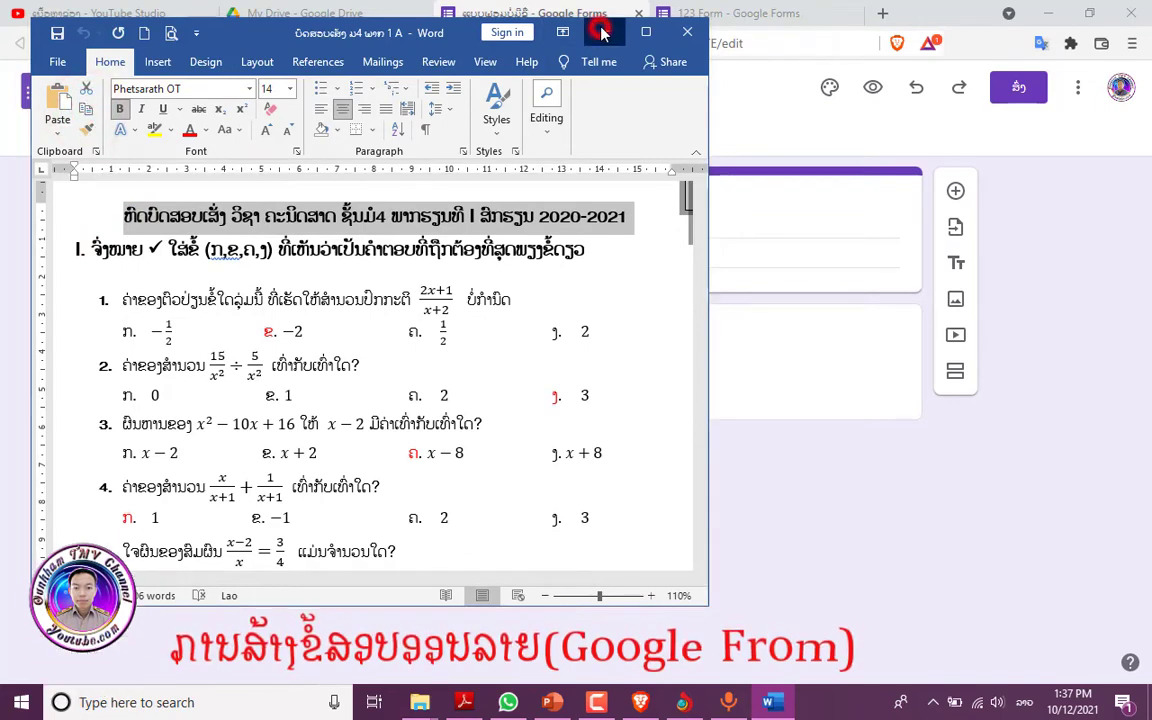
pyautogui.click(446, 217)
pyautogui.moveTo(415, 216); pyautogui.dragTo(335, 220)
pyautogui.hotkey('ctrl', 'v')
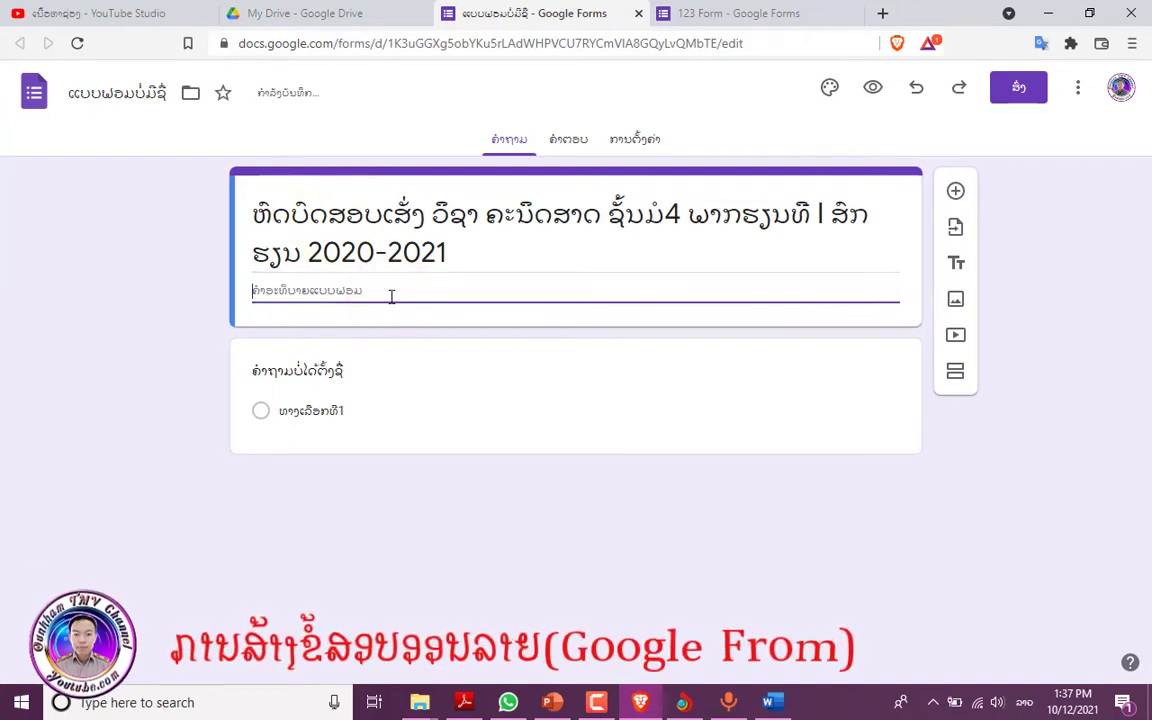
# - Change the title's school year from 2020-2021 to 2021-2022
pyautogui.moveTo(360, 252); pyautogui.dragTo(375, 253)
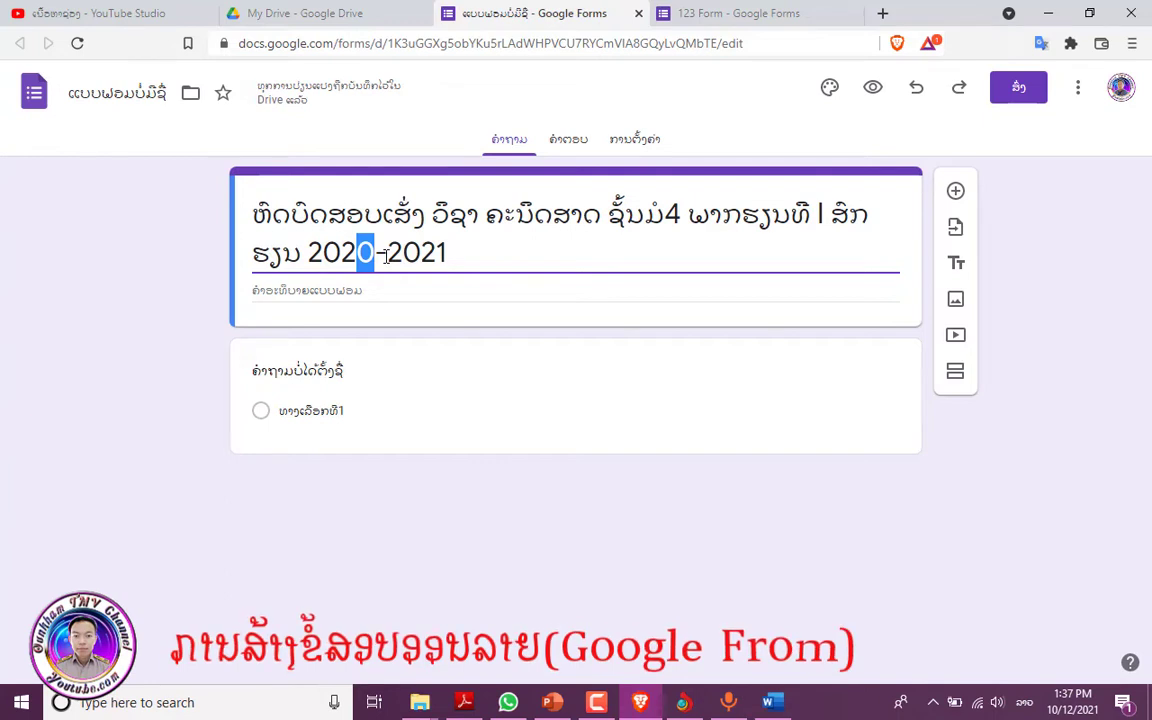
pyautogui.write('1')
pyautogui.click(446, 252)
pyautogui.press('BackSpace')
pyautogui.write('2')
# - Paste the Word exam's section I instruction line into the form description
pyautogui.click(362, 291)
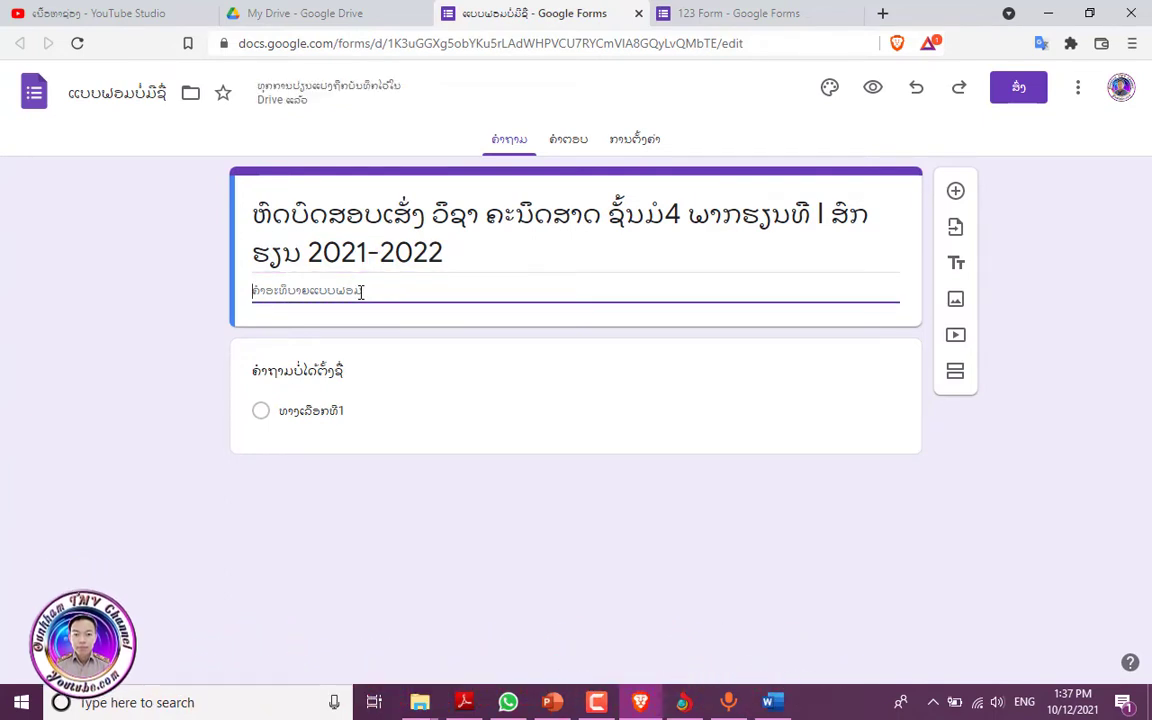
pyautogui.click(772, 703)
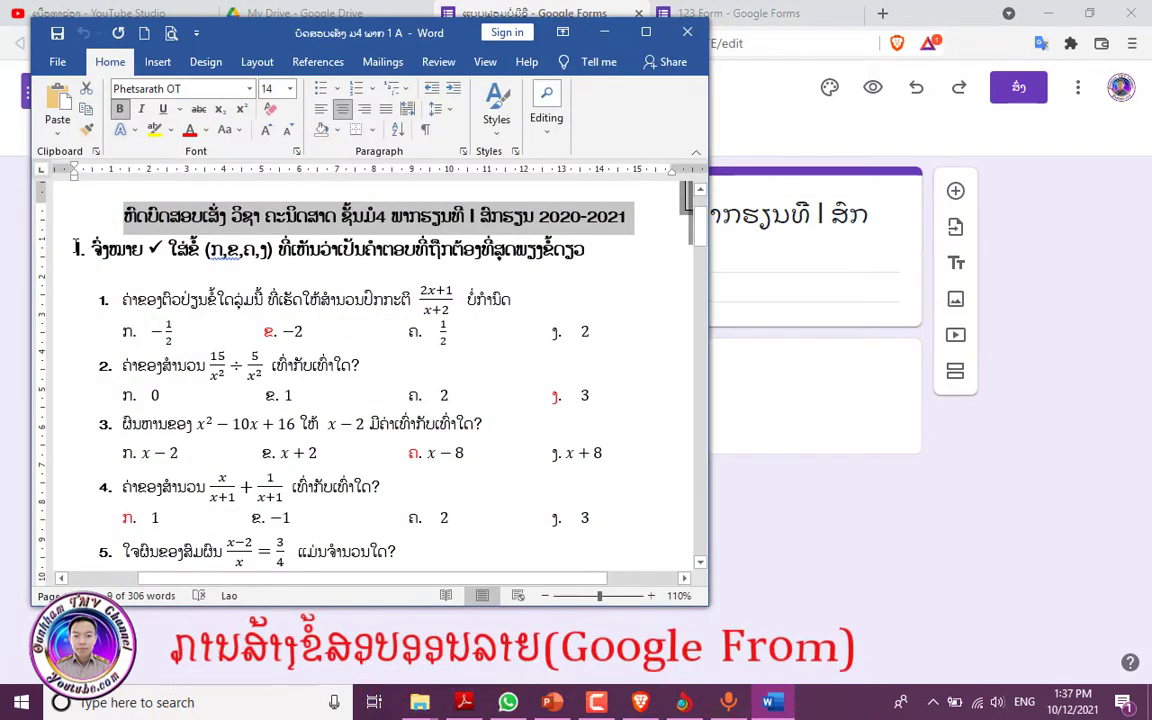
pyautogui.moveTo(72, 246); pyautogui.dragTo(588, 255)
pyautogui.click(87, 110)
pyautogui.hotkey('alt', 'Tab')
pyautogui.rightClick(270, 292)
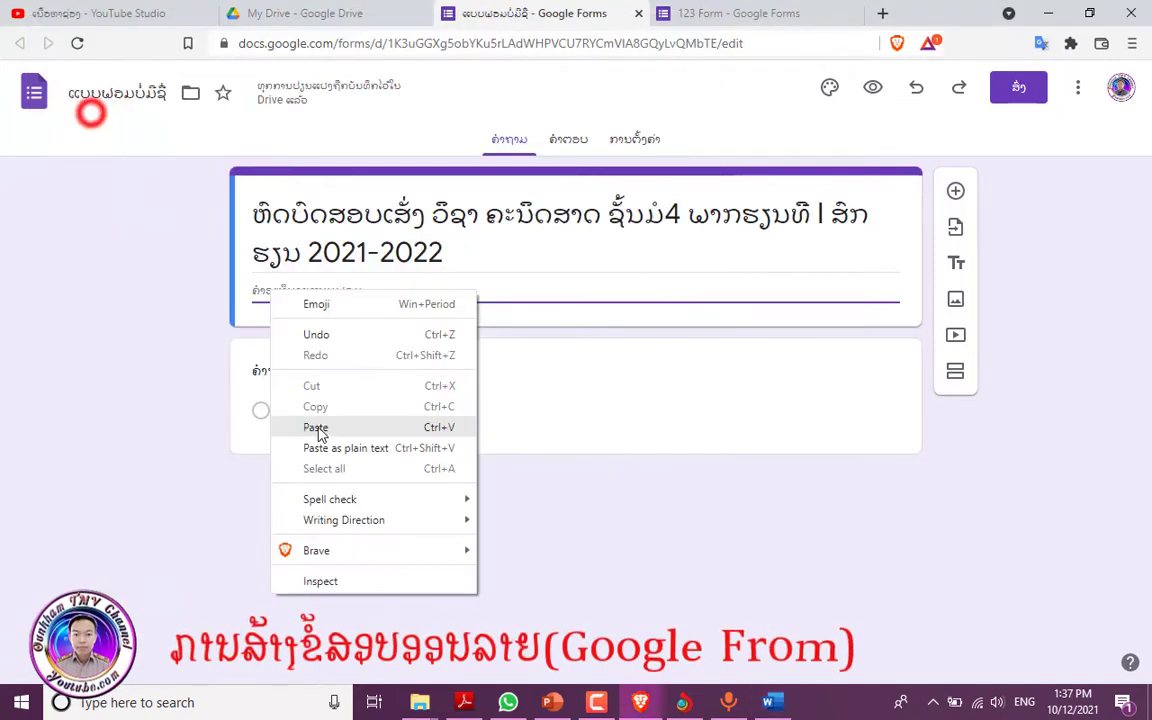
pyautogui.click(316, 428)
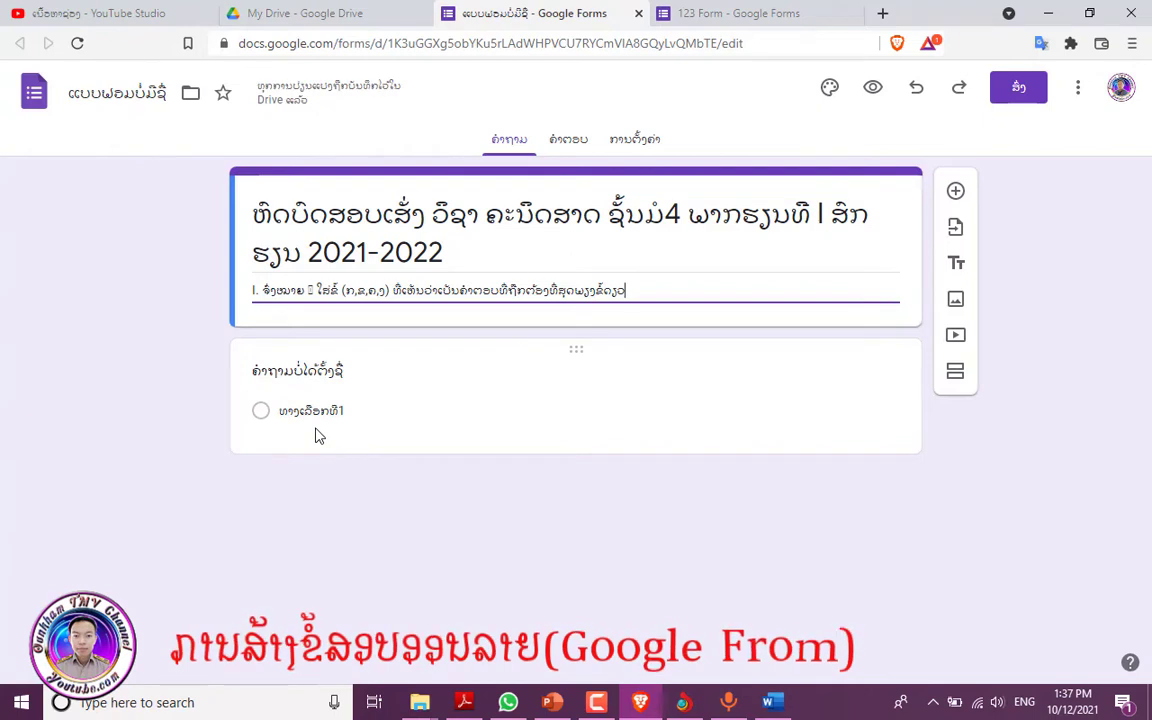
# - Title the first question ຄຳນຳໜ້າ with answer options ທ້າວ and ນາງ
pyautogui.click(497, 378)
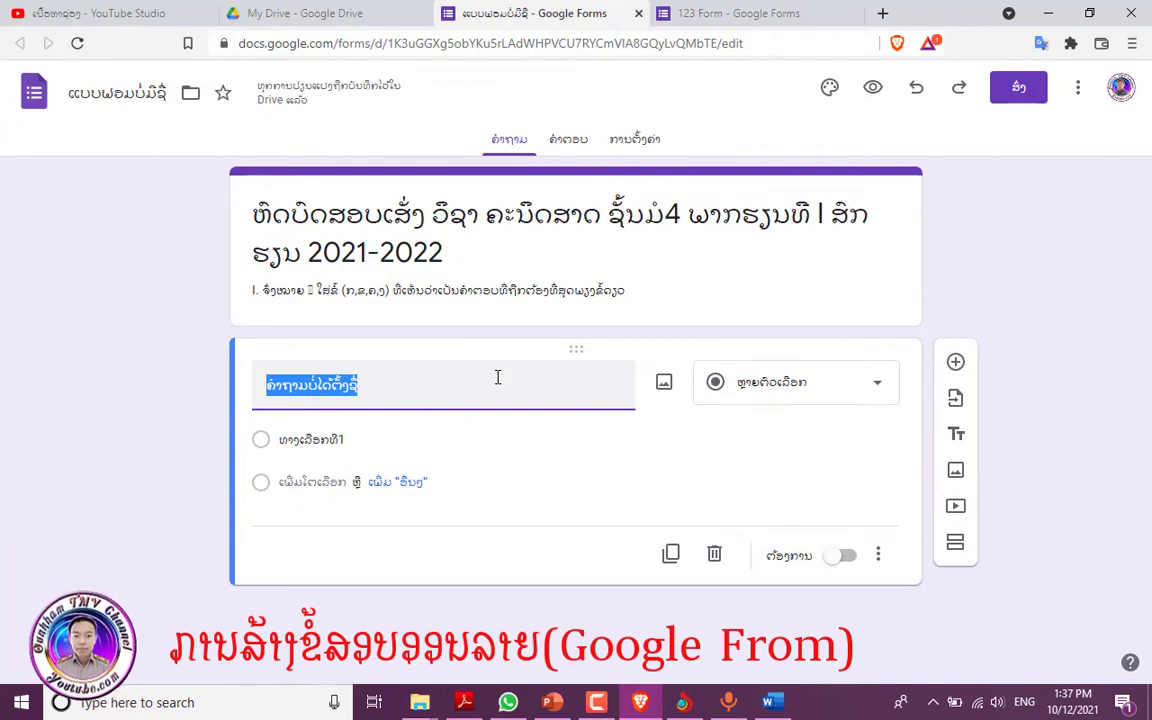
pyautogui.write('ຄຳນຳໜ້າ')
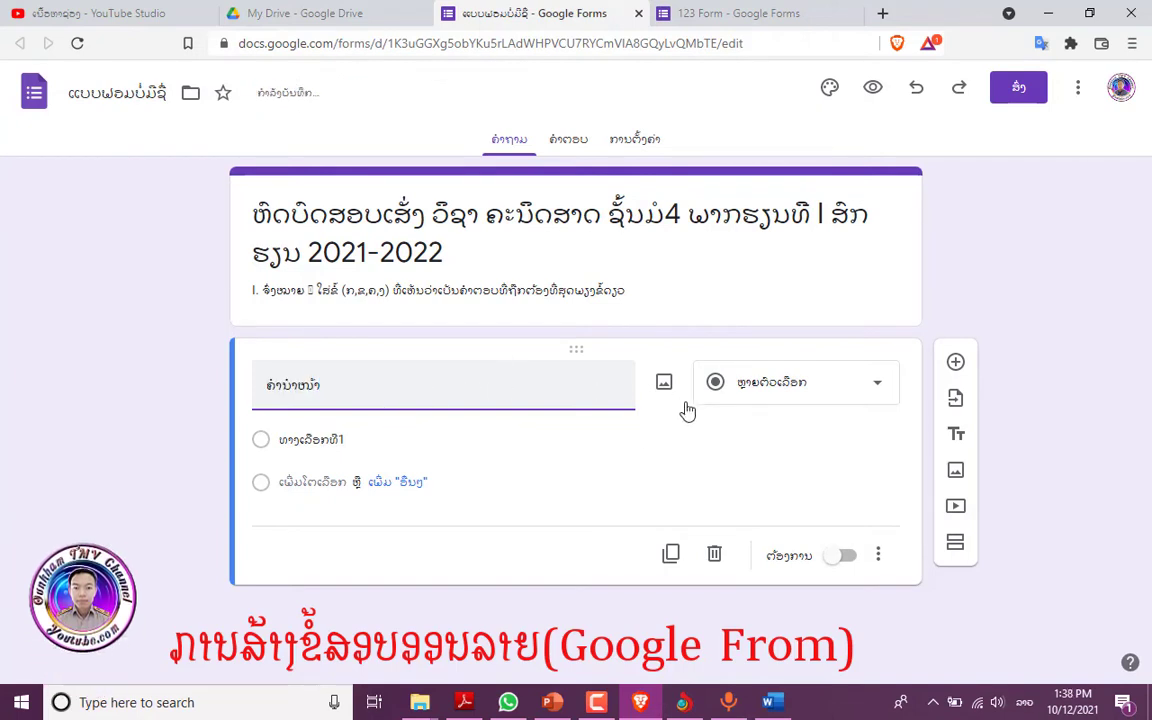
pyautogui.click(344, 440)
pyautogui.click(357, 436)
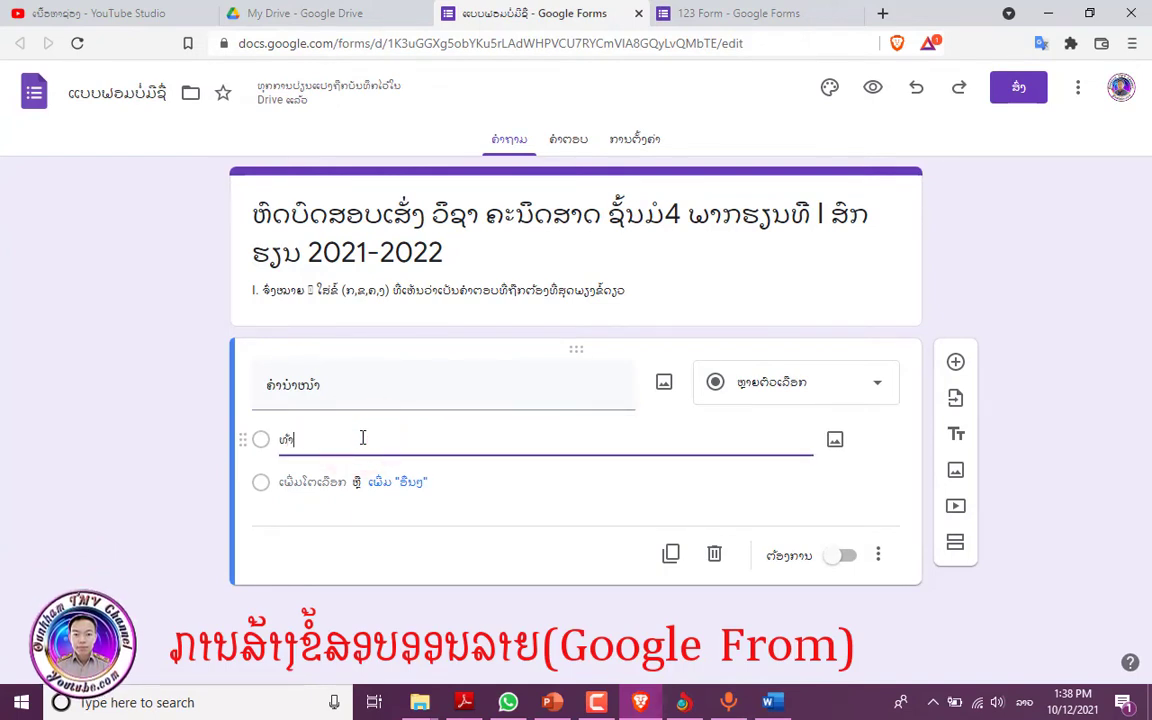
pyautogui.click(318, 486)
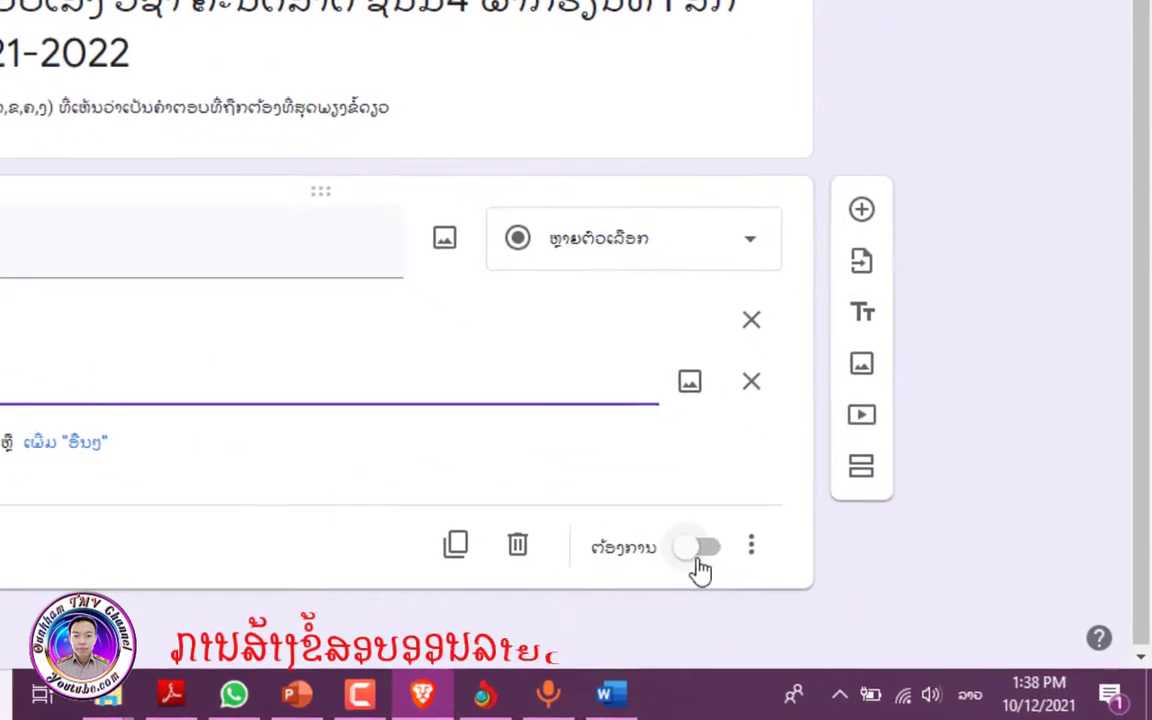
# - Make the prefix question required multiple choice and add a second question
pyautogui.click(838, 598)
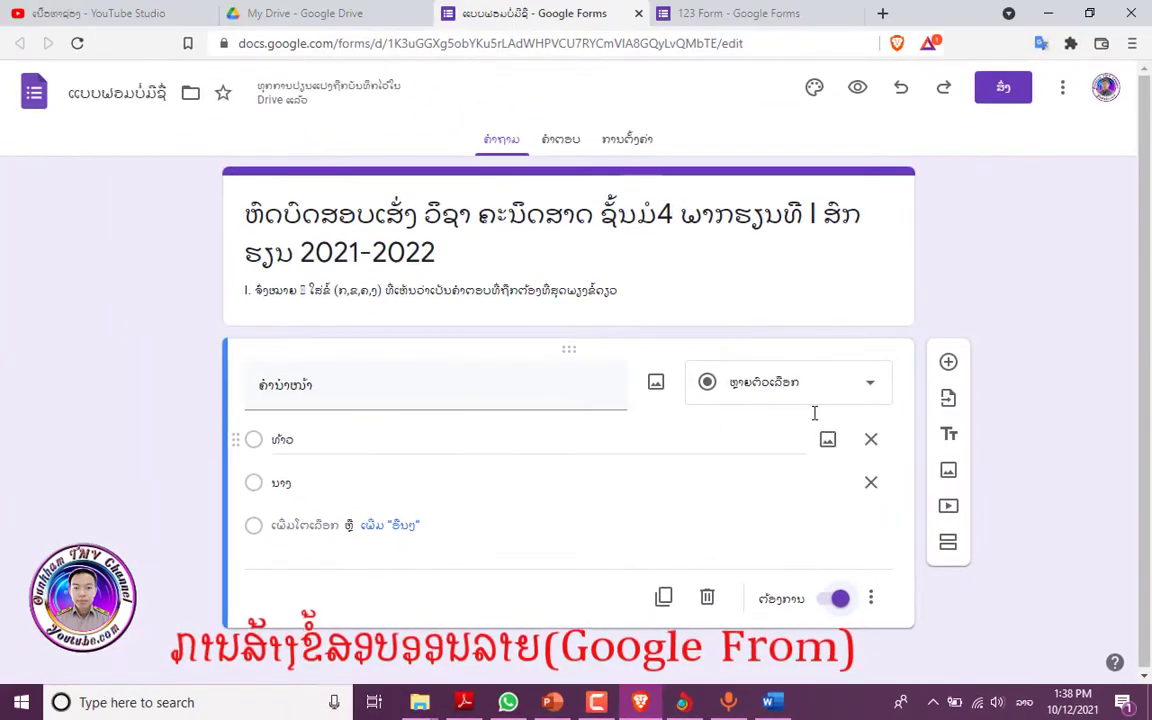
pyautogui.click(818, 391)
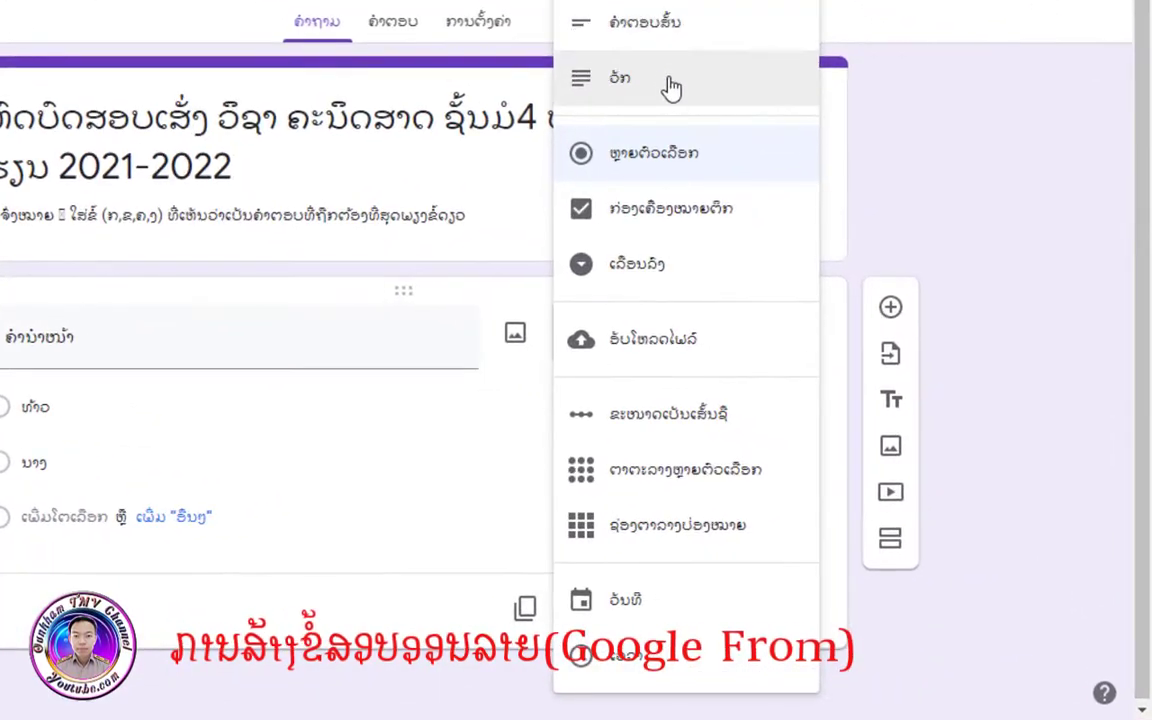
pyautogui.click(665, 160)
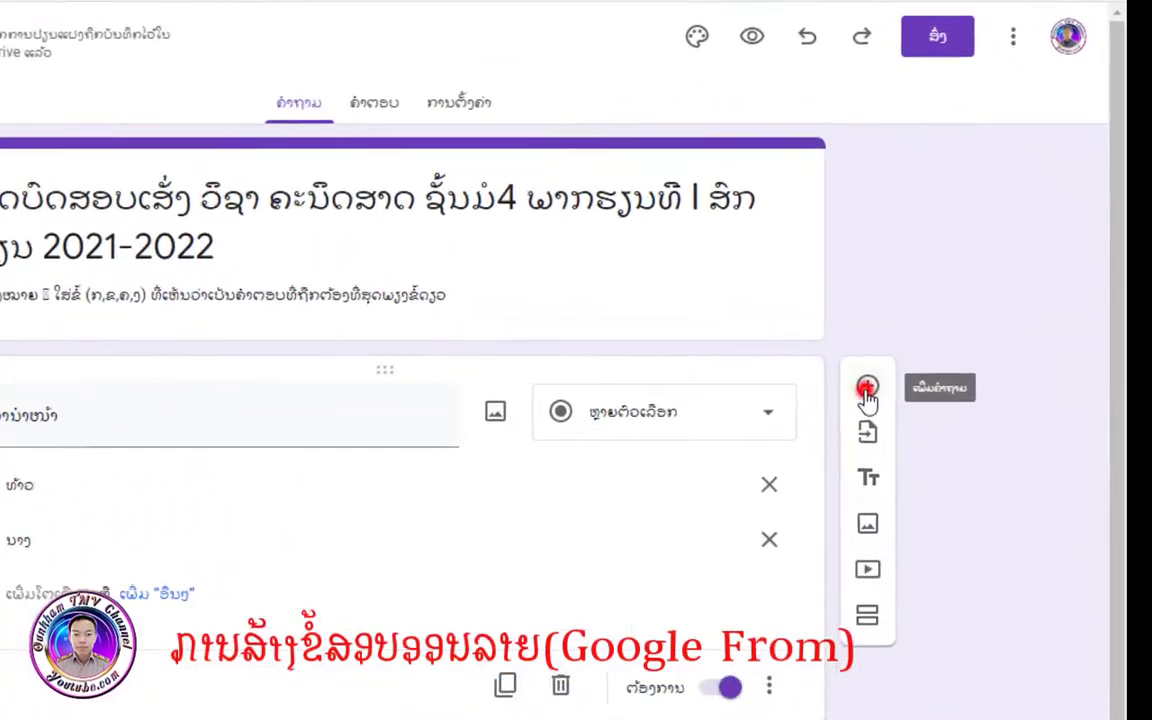
pyautogui.click(948, 364)
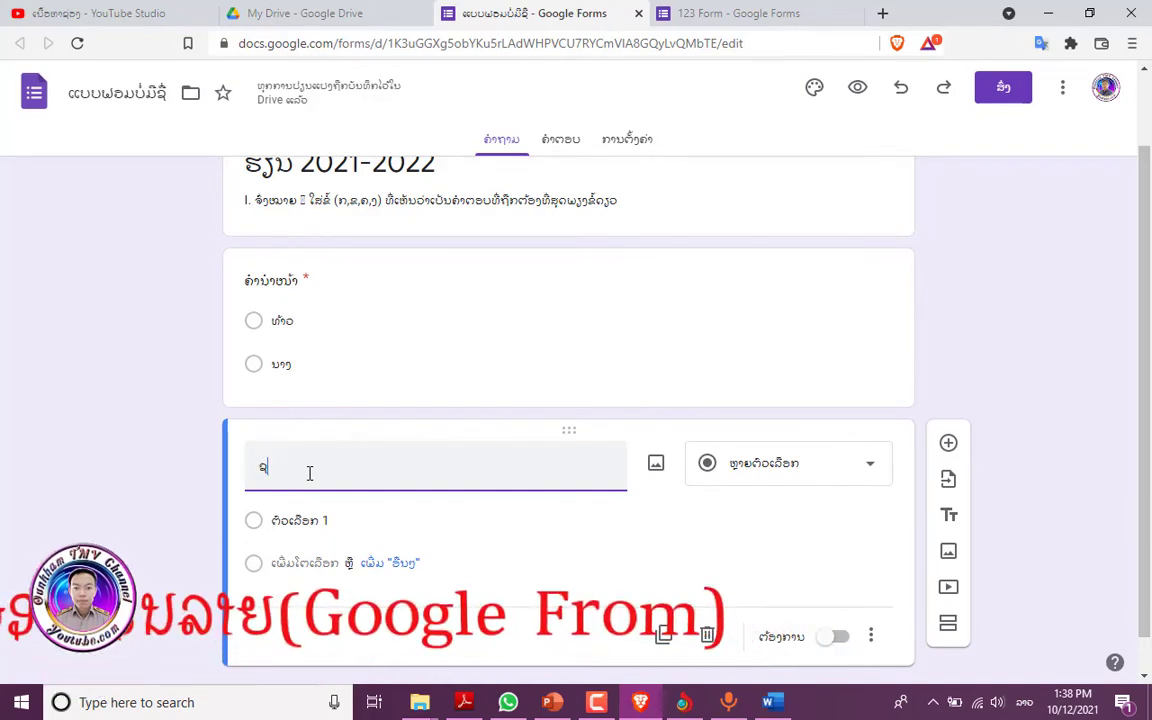
# - Add short-answer questions ຊື່ນາມສະກຸນ for full name and ເບີໂທ for phone number
pyautogui.write('ື່ນາມສະກຸນ')
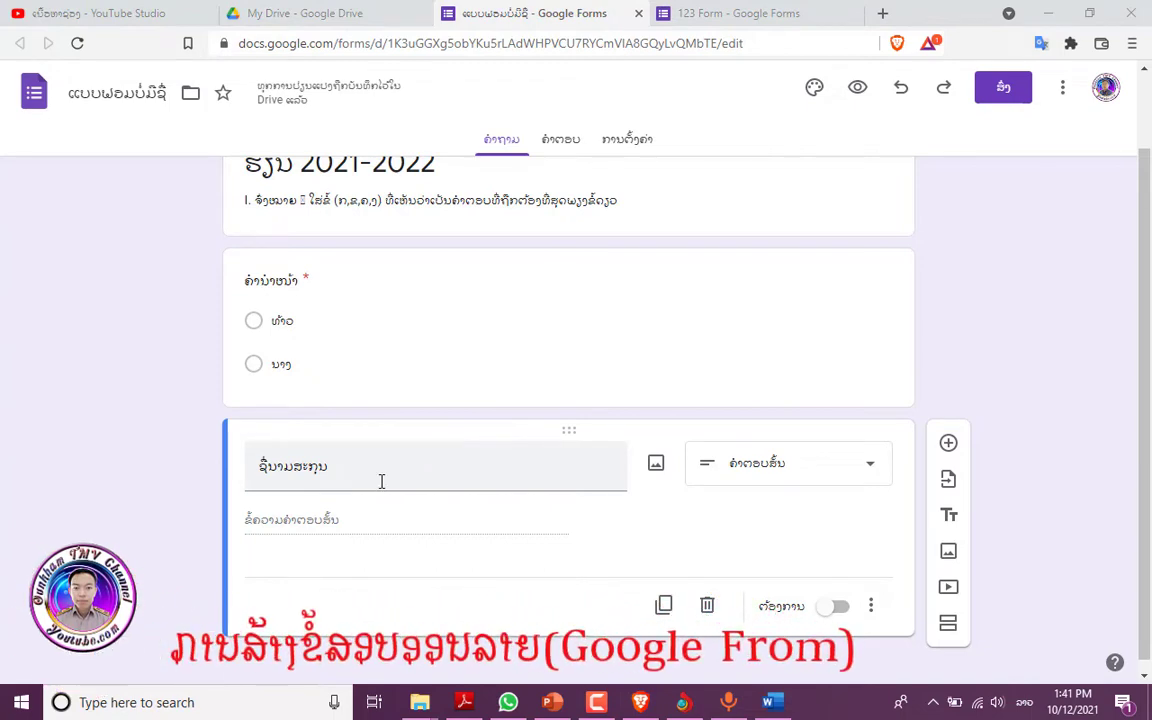
pyautogui.click(363, 470)
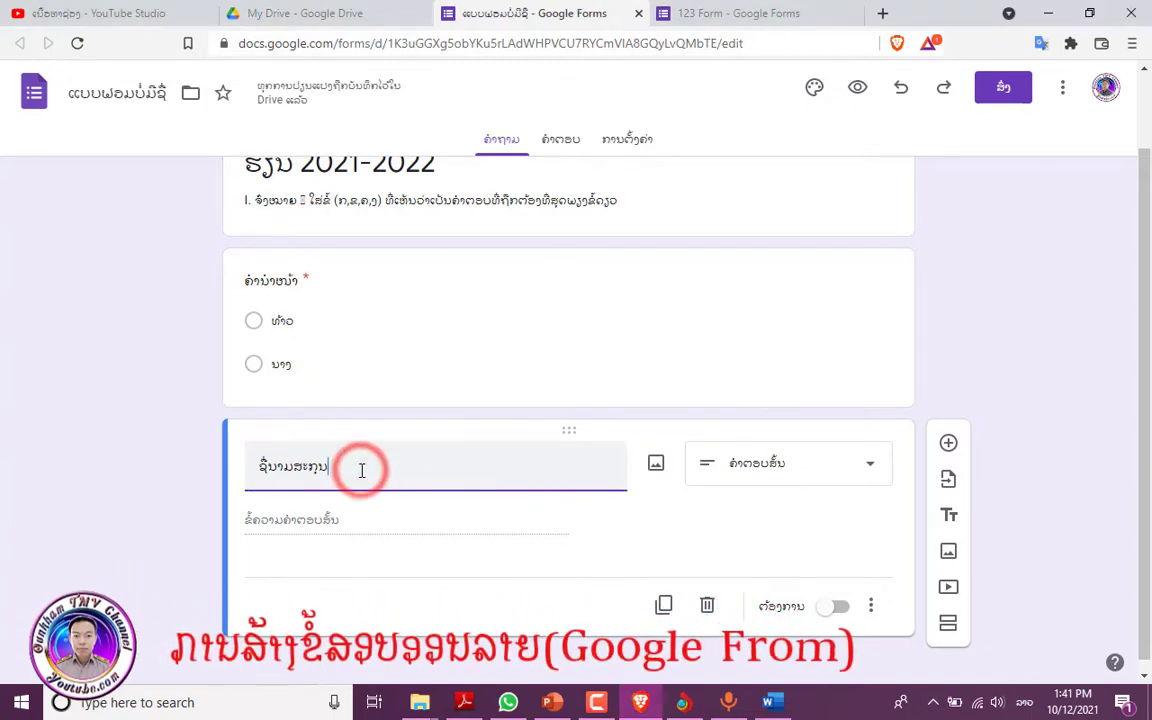
pyautogui.click(871, 472)
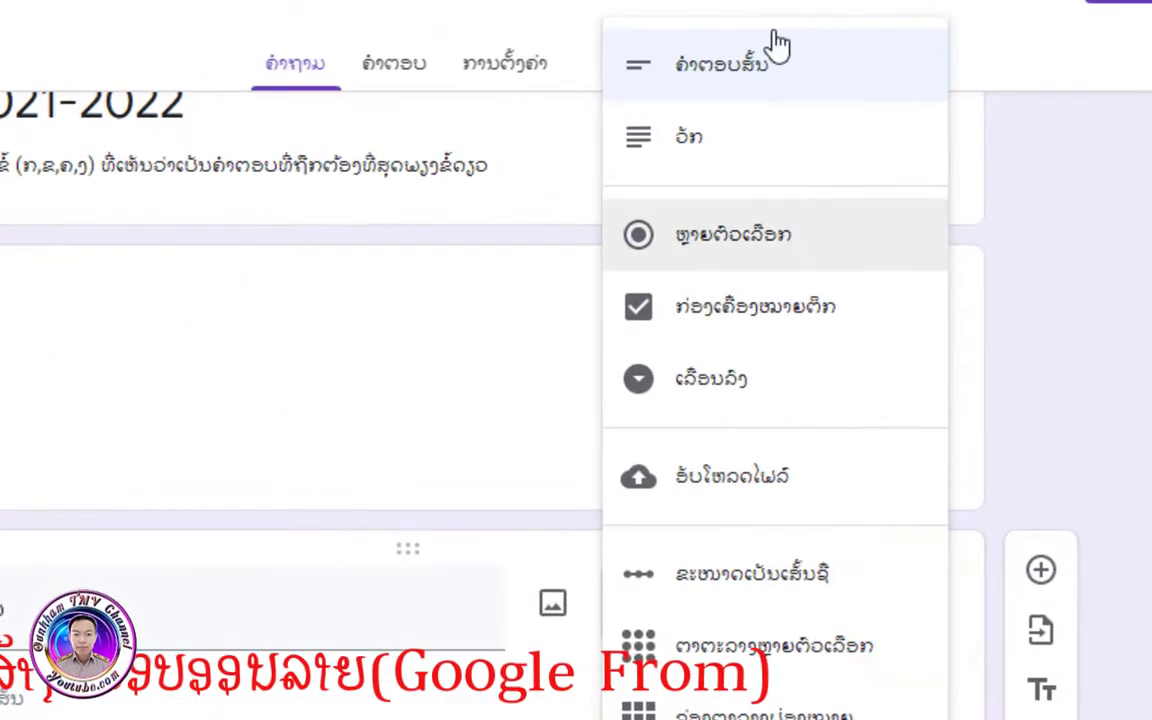
pyautogui.click(750, 95)
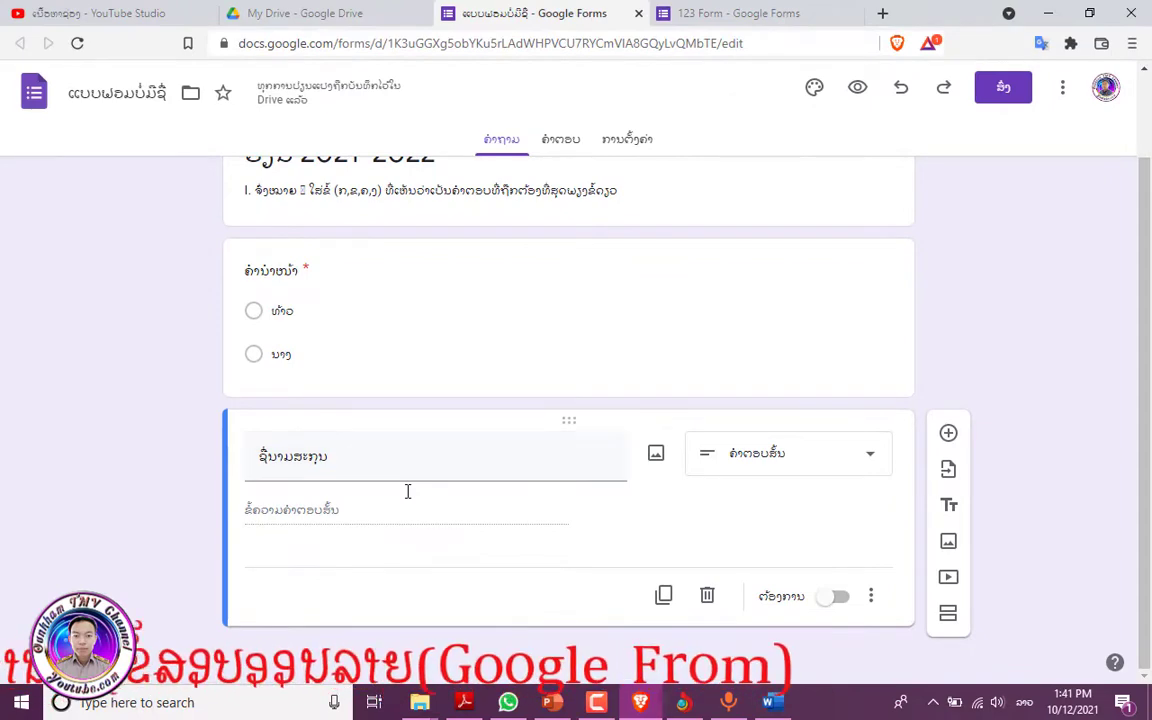
pyautogui.click(949, 434)
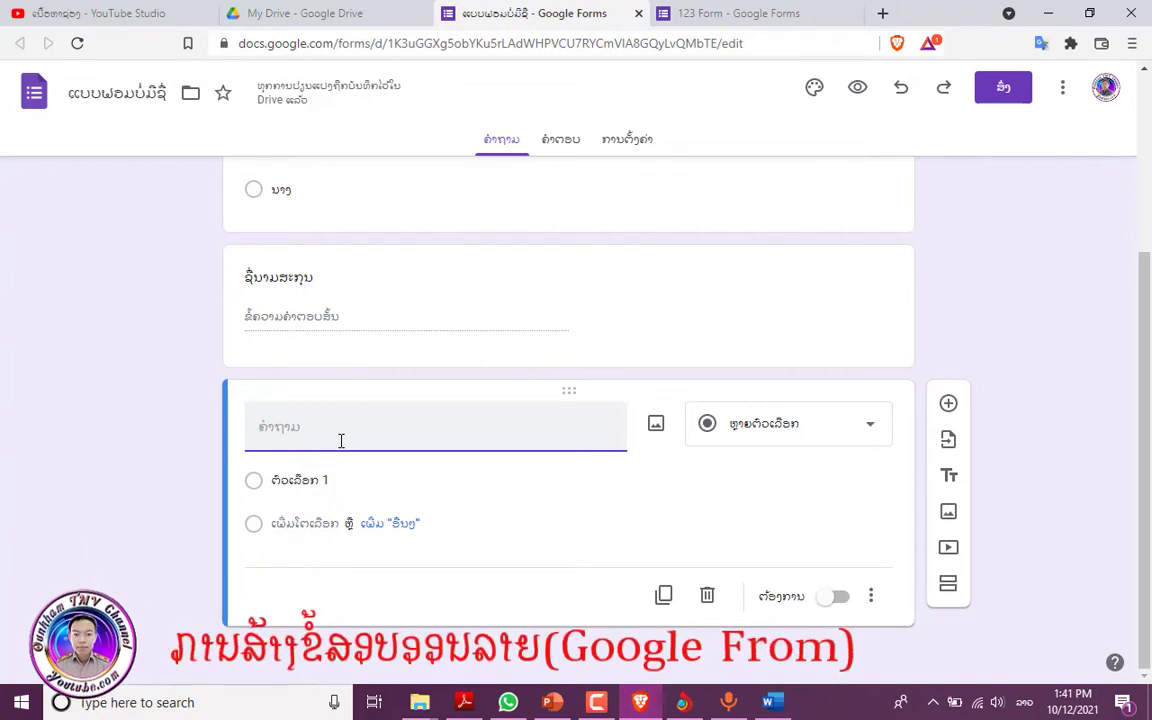
pyautogui.write('ເປີໃຫ')
pyautogui.click(875, 430)
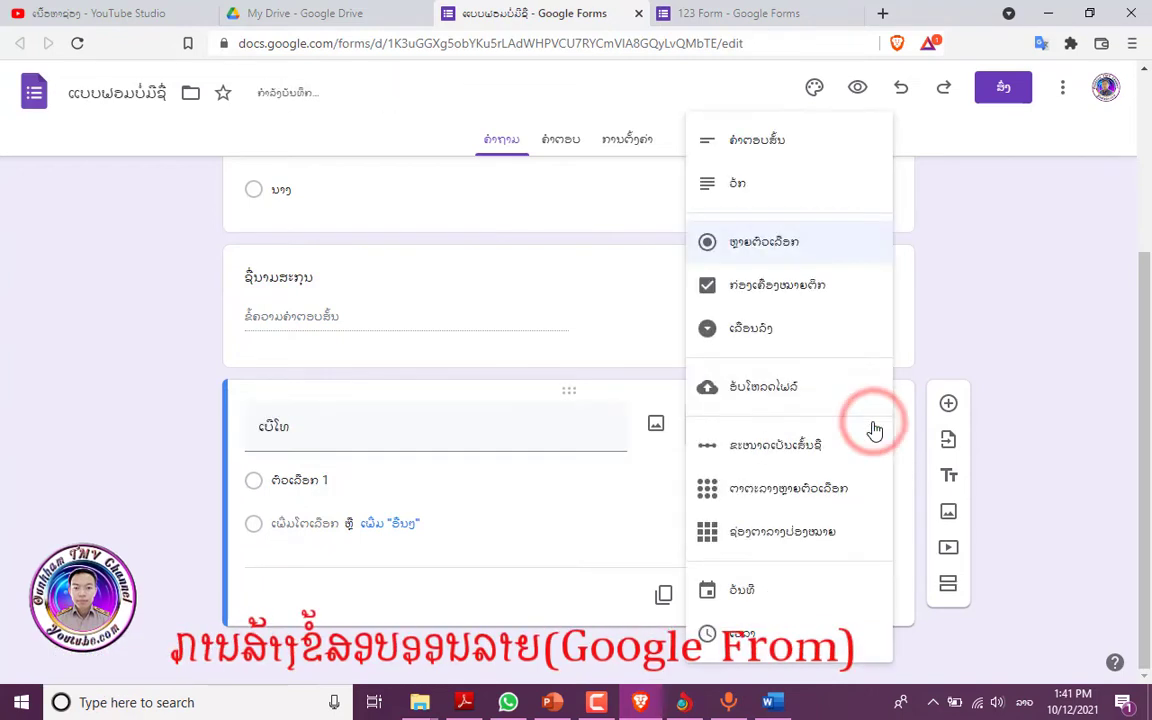
pyautogui.click(778, 143)
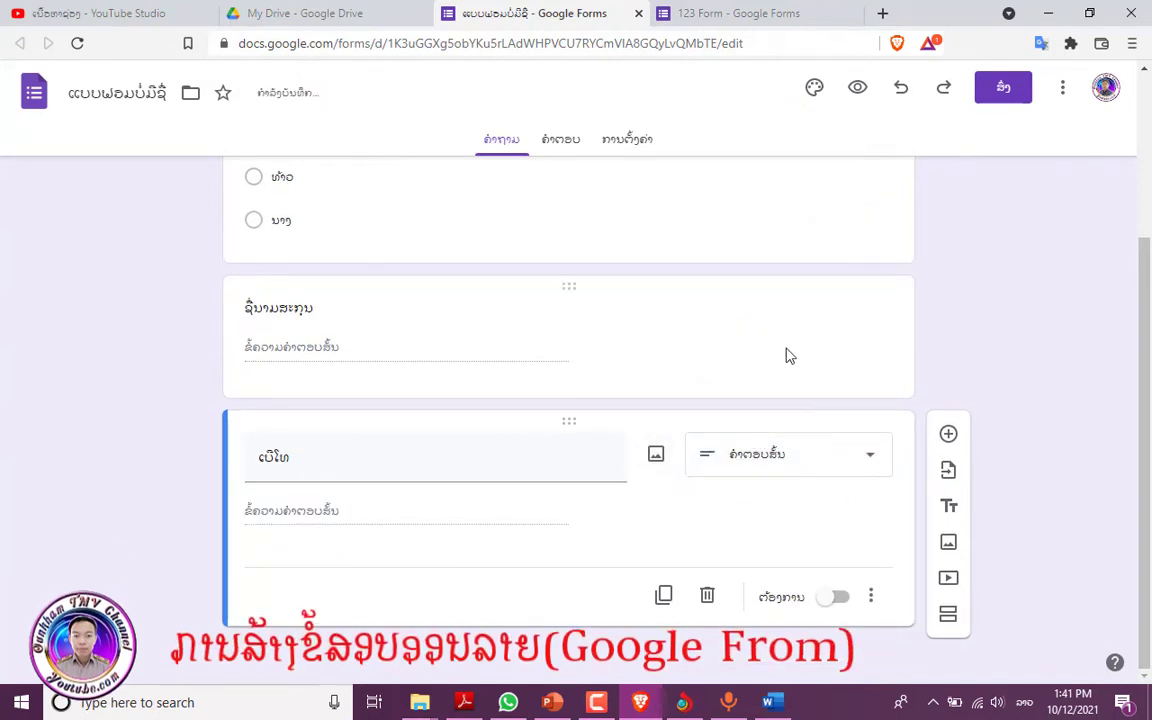
# - Mark both the full-name and phone-number questions as required, then add another question
pyautogui.click(799, 362)
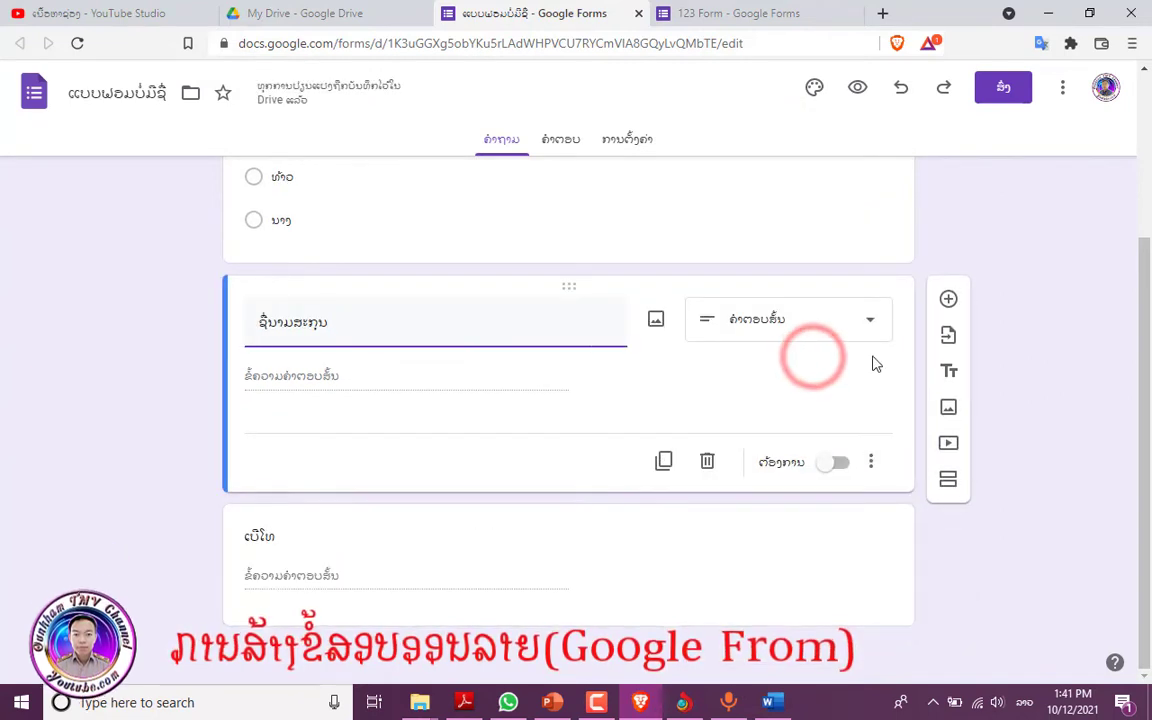
pyautogui.click(836, 465)
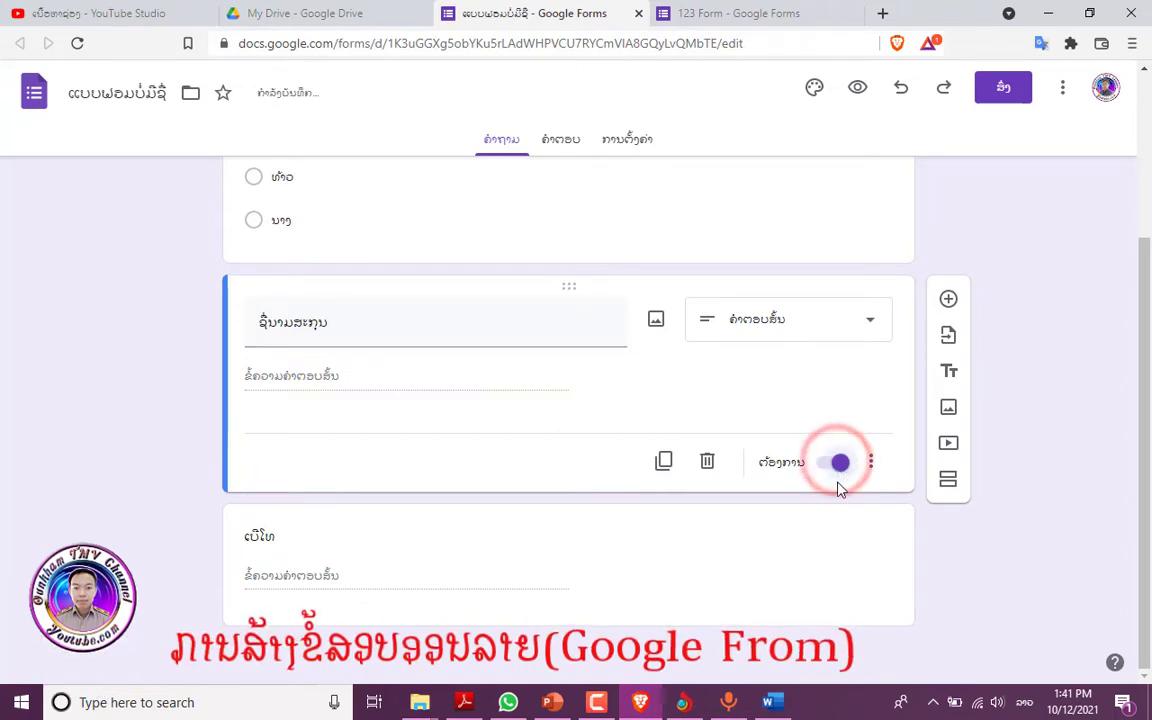
pyautogui.click(791, 545)
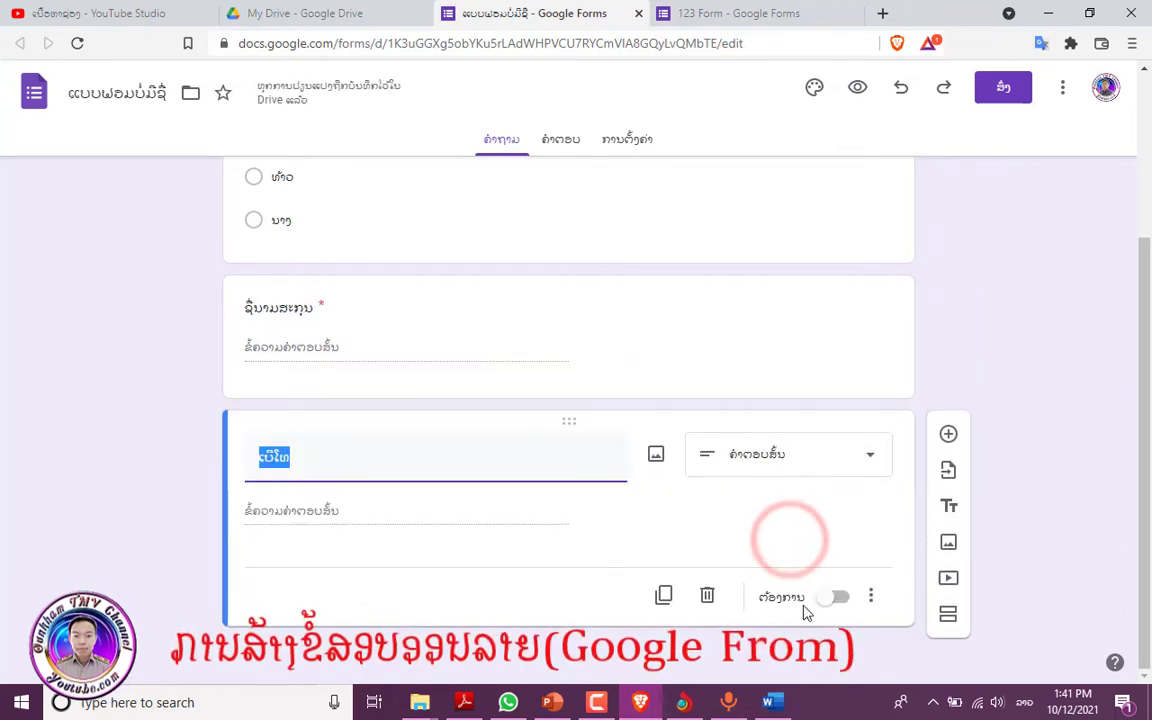
pyautogui.click(846, 599)
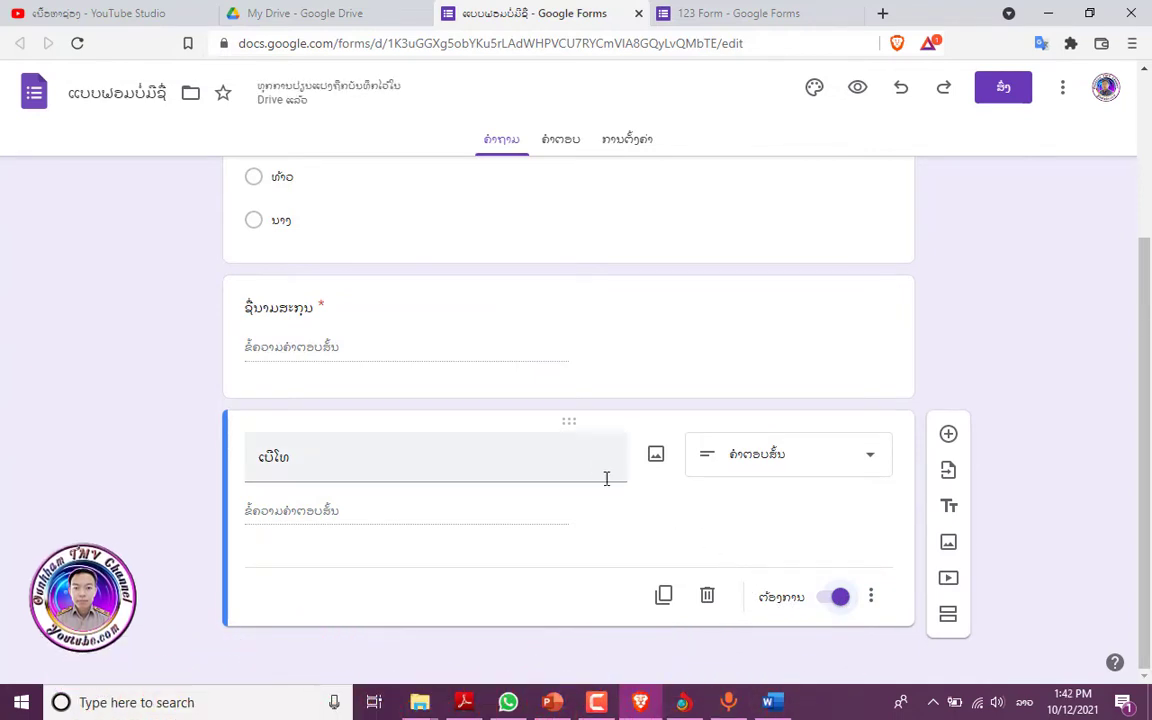
pyautogui.click(948, 437)
# - Title the new question ຫ້ອງຮຽນ and set it to short answer
pyautogui.write('ຫ້ອງຮຽນ')
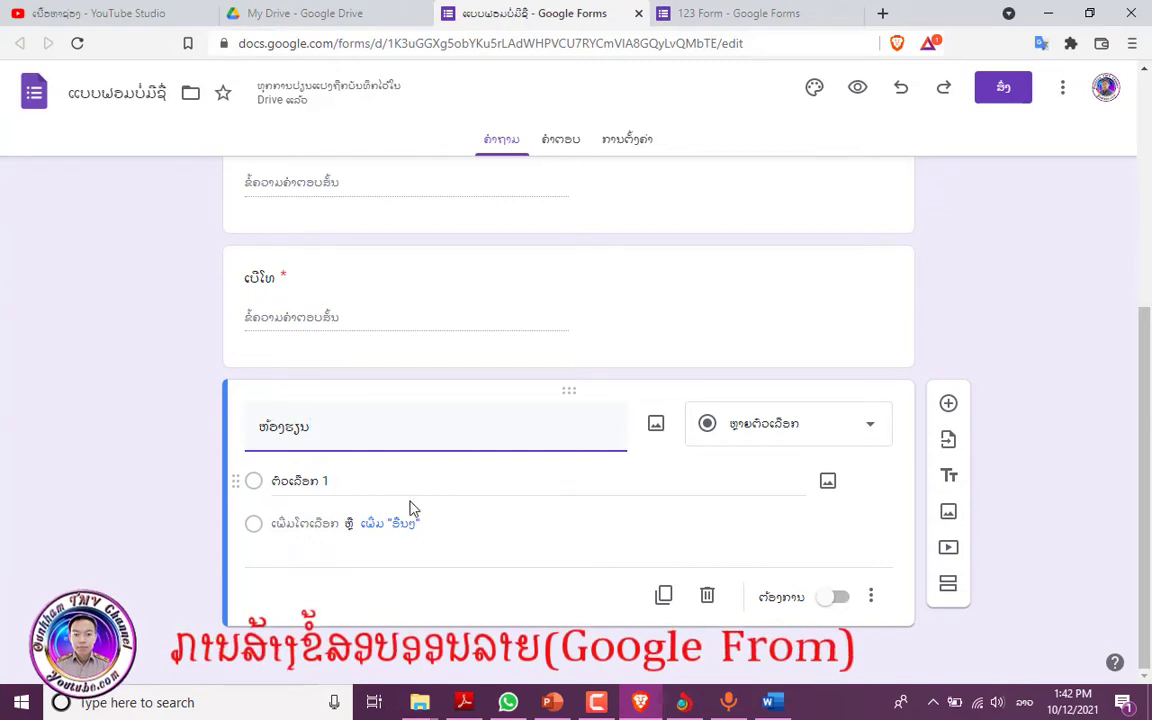
pyautogui.click(858, 433)
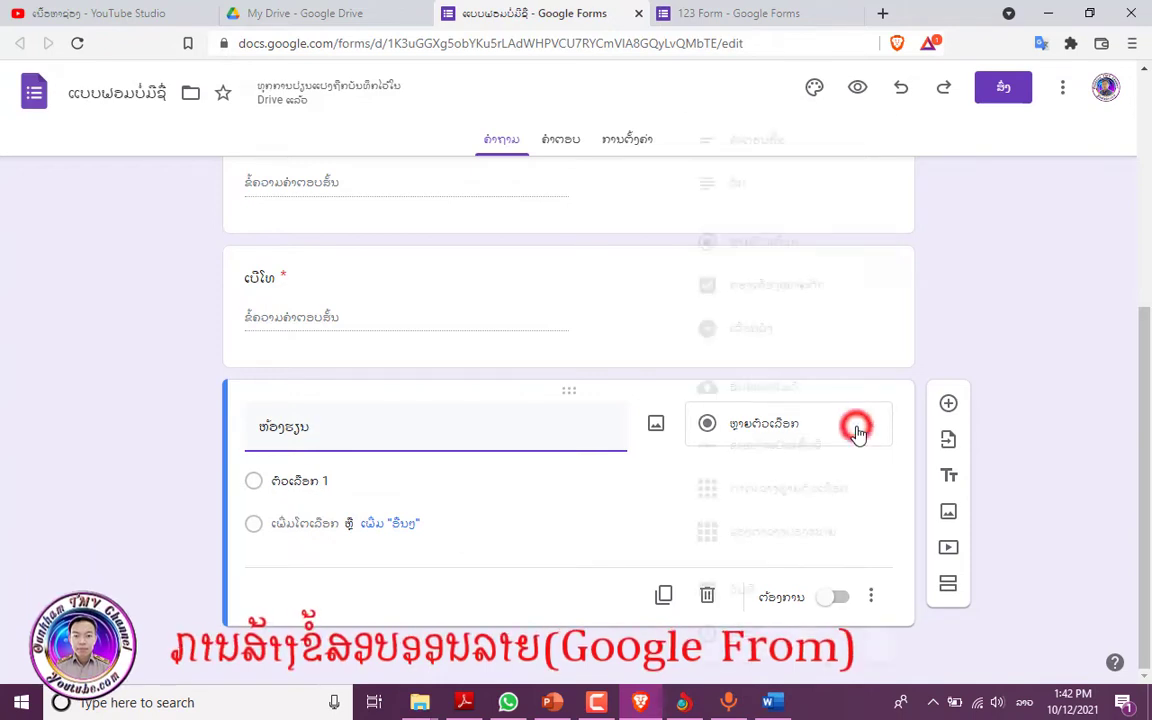
pyautogui.click(766, 143)
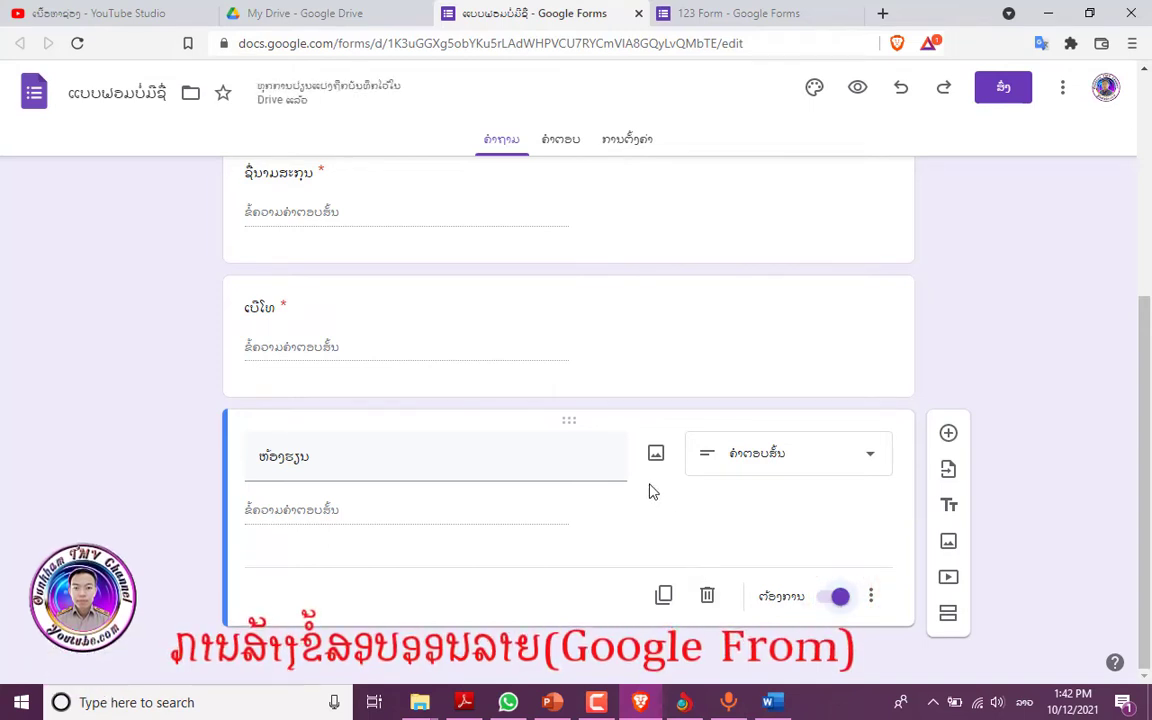
pyautogui.scroll(3, 646, 490)
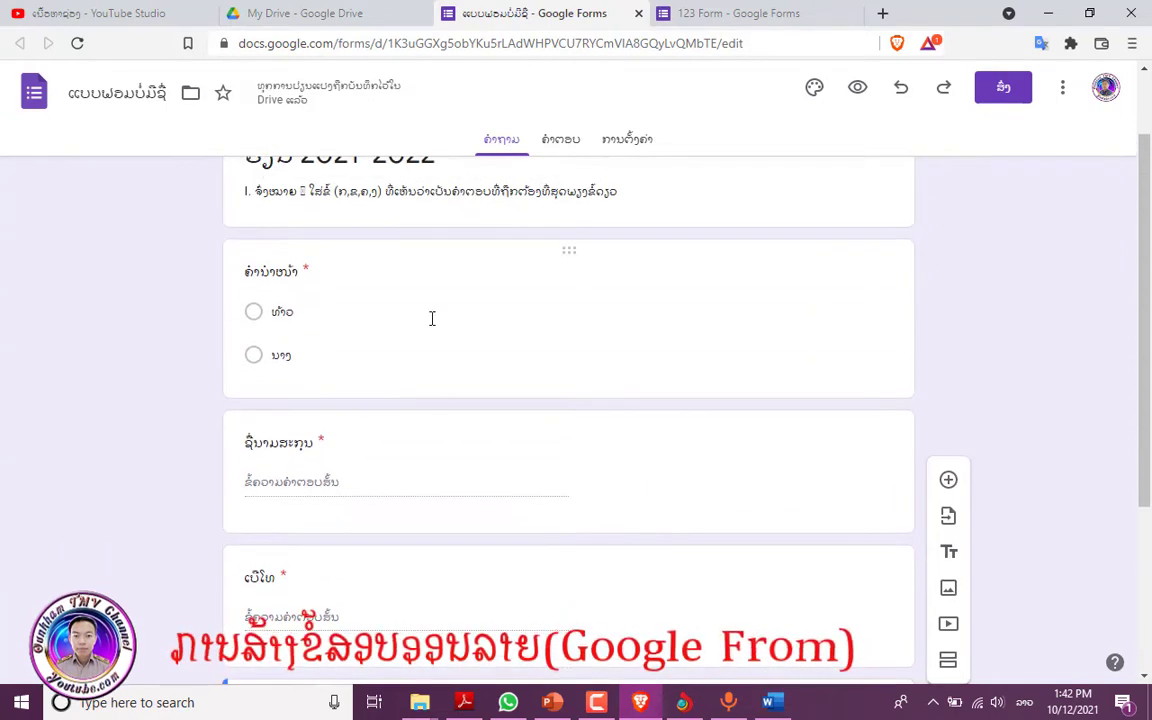
pyautogui.scroll(-3, 432, 318)
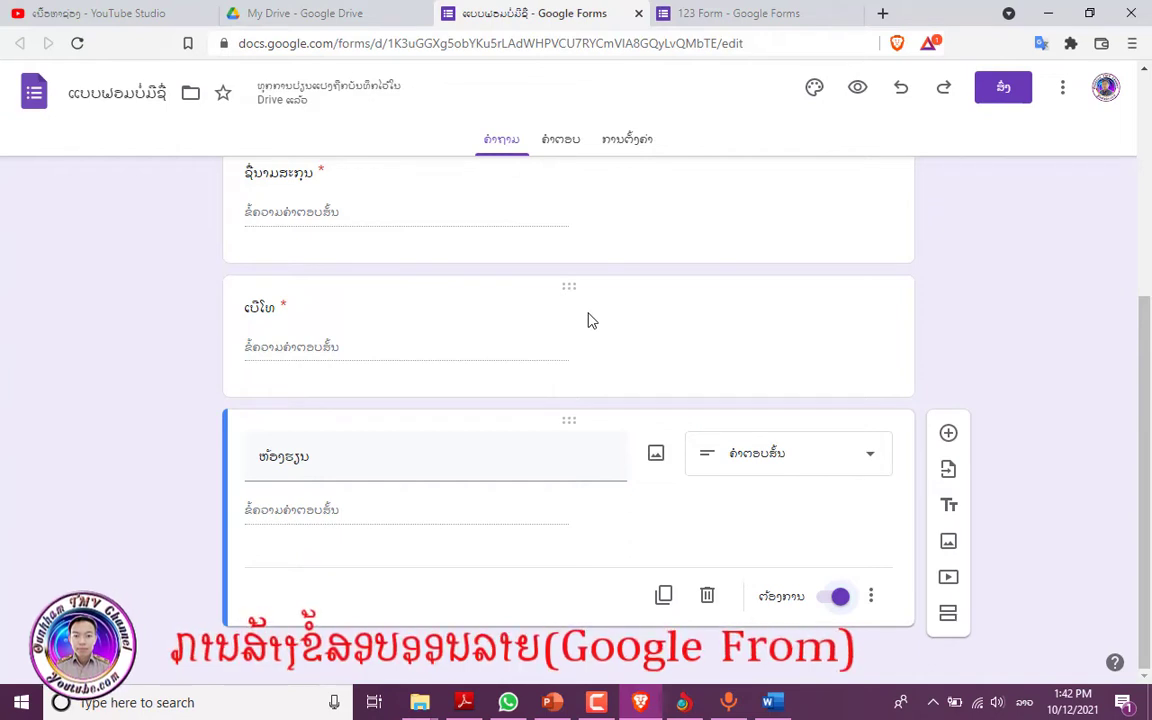
# - Add another blank question and bring the Word exam paper forward
pyautogui.click(949, 434)
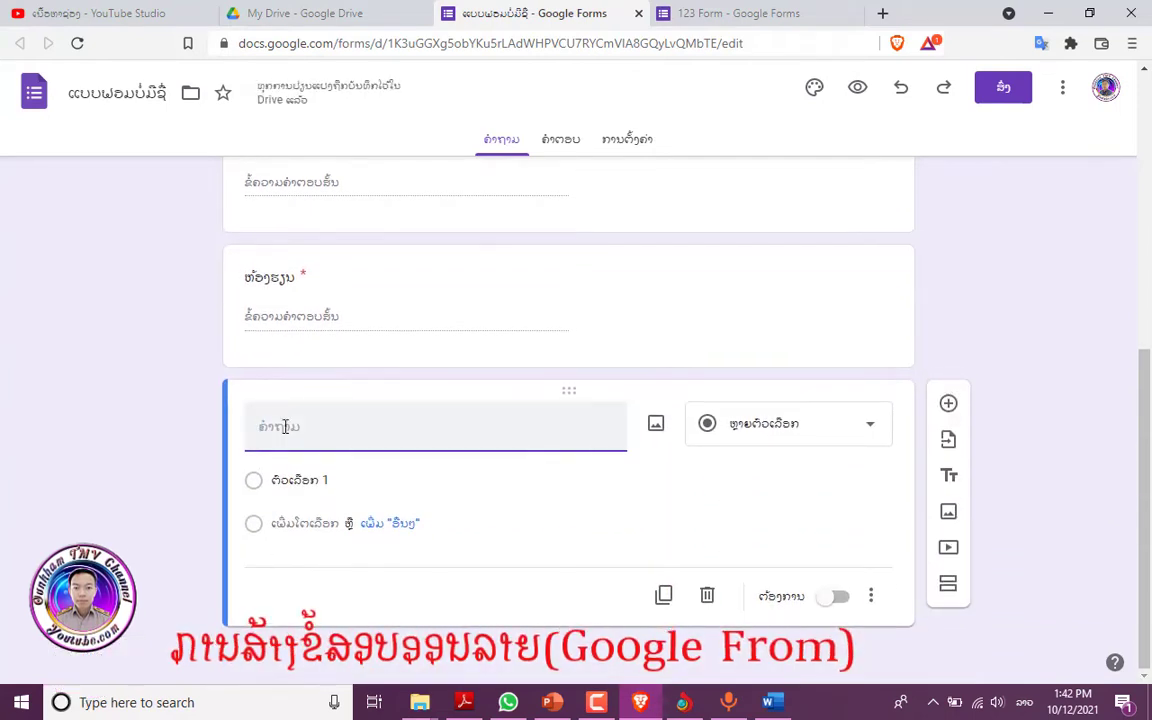
pyautogui.click(779, 703)
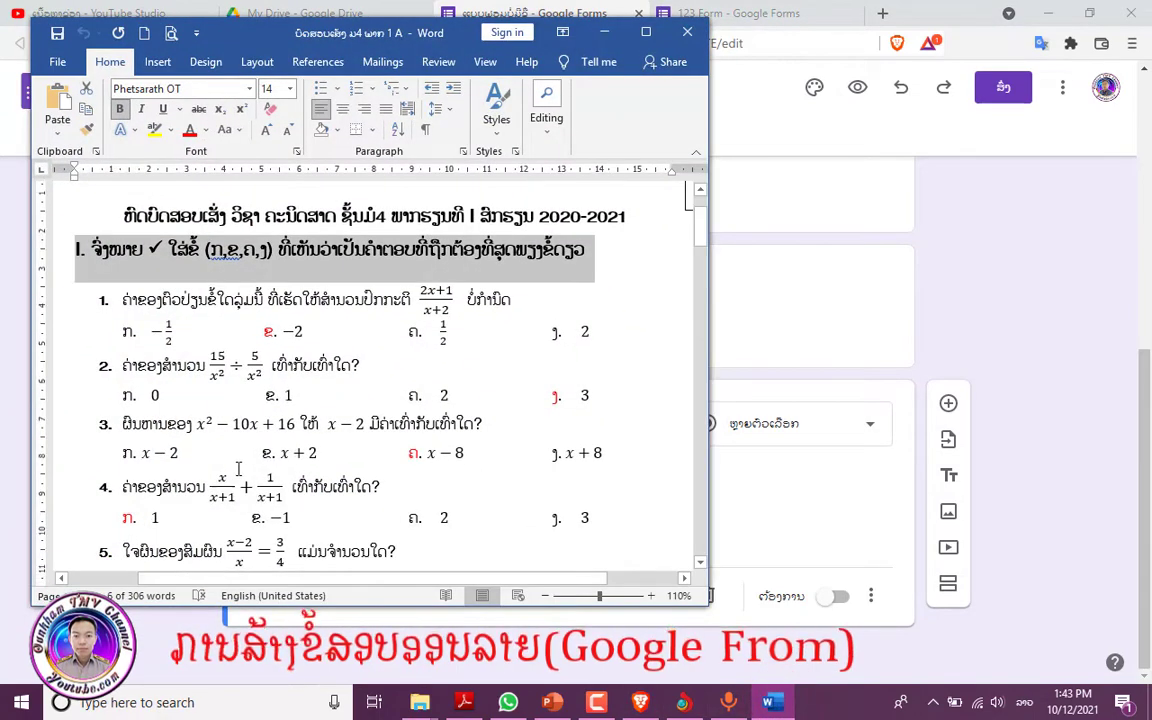
pyautogui.scroll(-1, 238, 470)
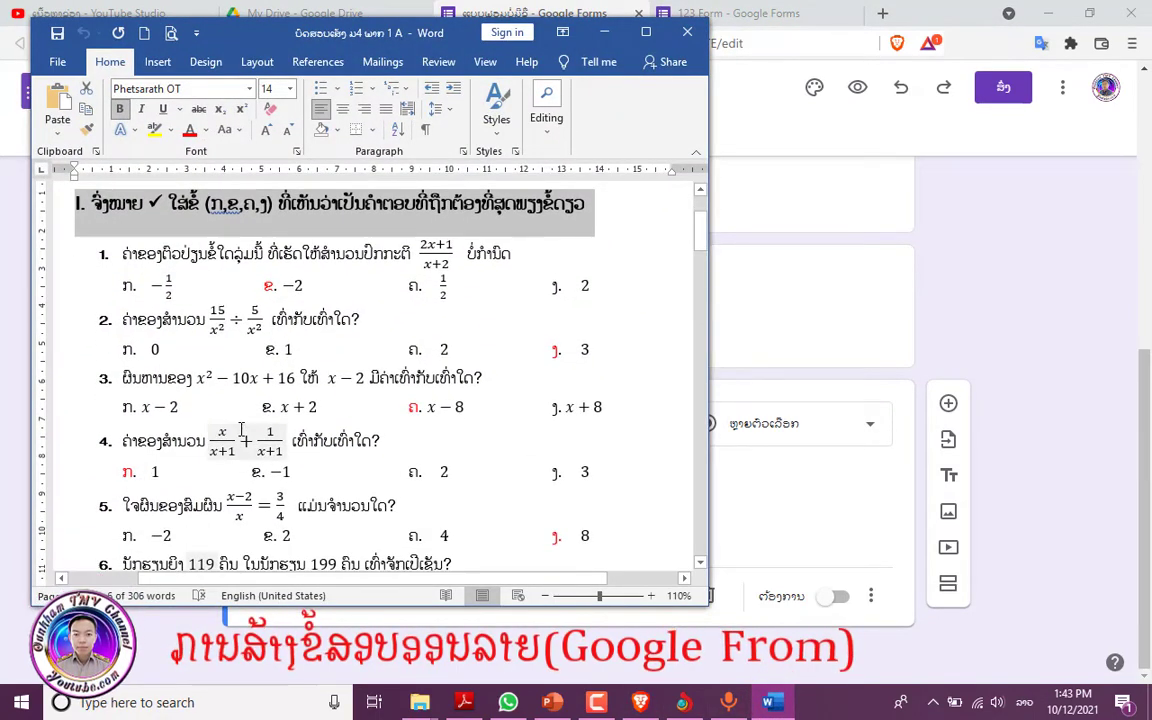
# - Paste exam question 6 from Word as the question title, prefixed with '1.'
pyautogui.scroll(-3, 115, 450)
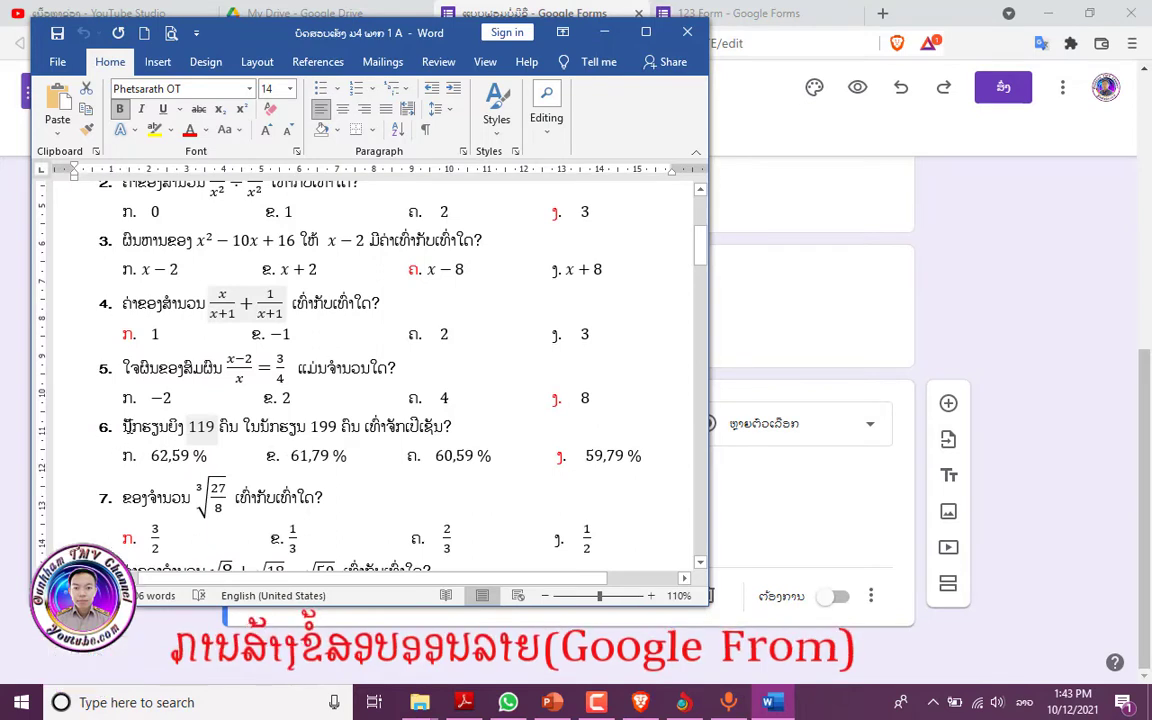
pyautogui.moveTo(119, 426); pyautogui.dragTo(481, 426)
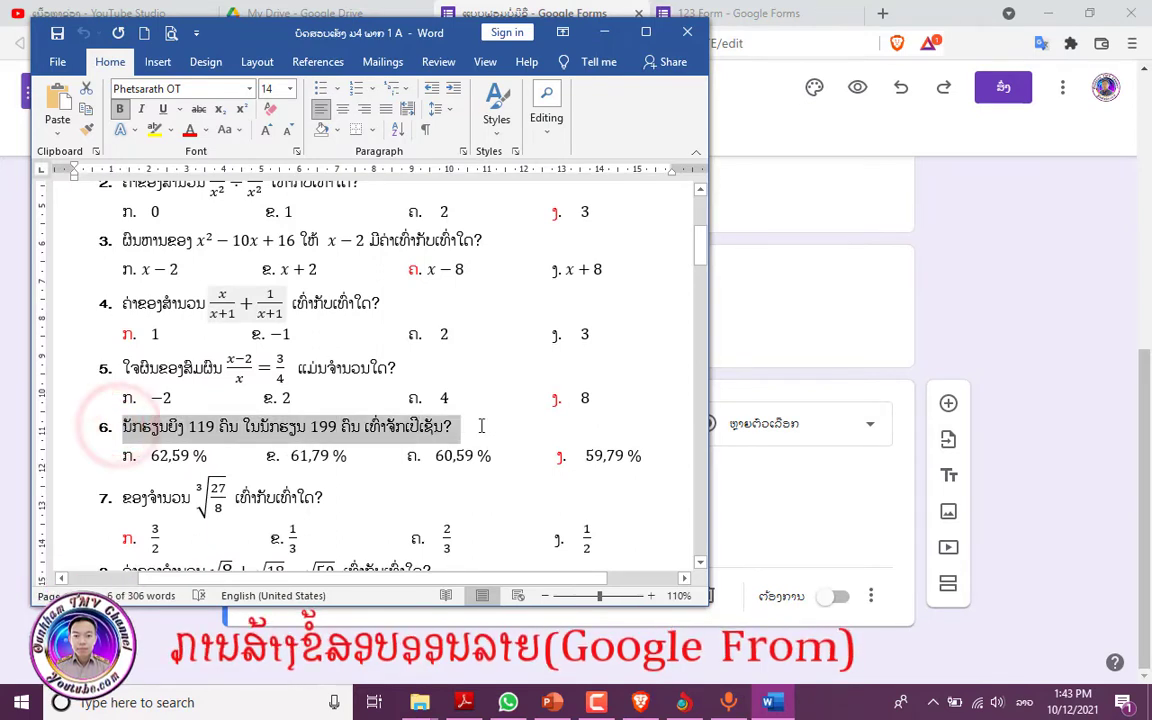
pyautogui.click(88, 106)
pyautogui.hotkey('alt', 'Tab')
pyautogui.rightClick(298, 428)
pyautogui.click(355, 265)
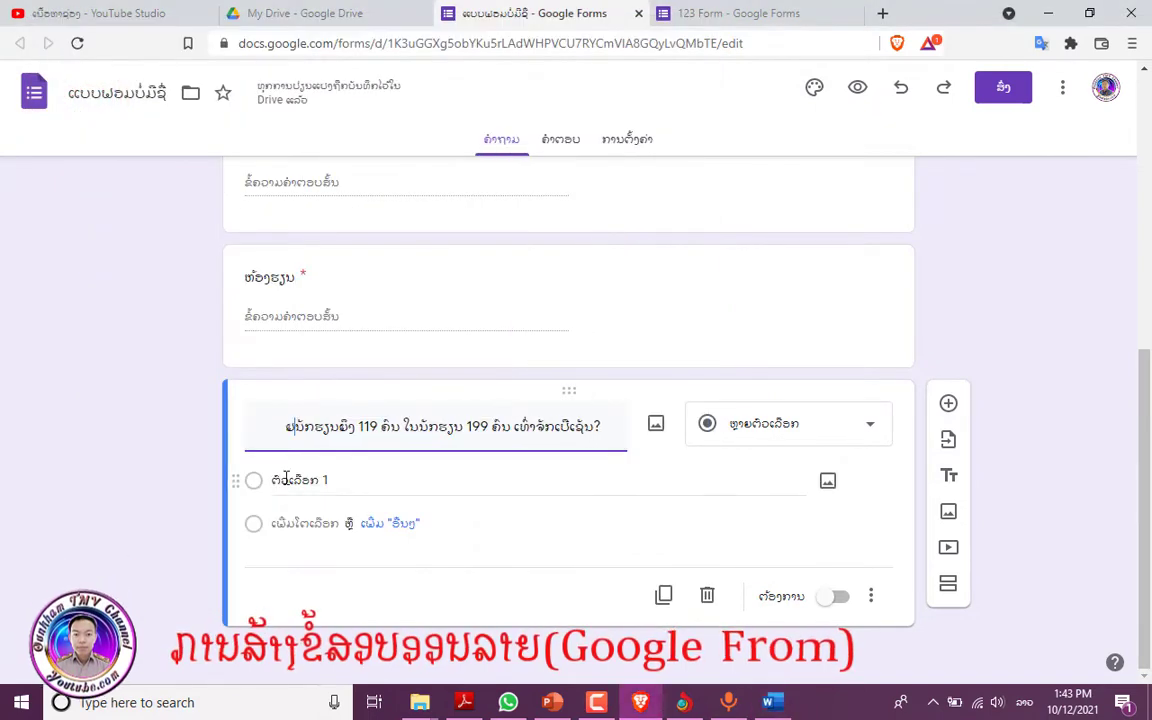
pyautogui.press('Home')
pyautogui.press('Delete')
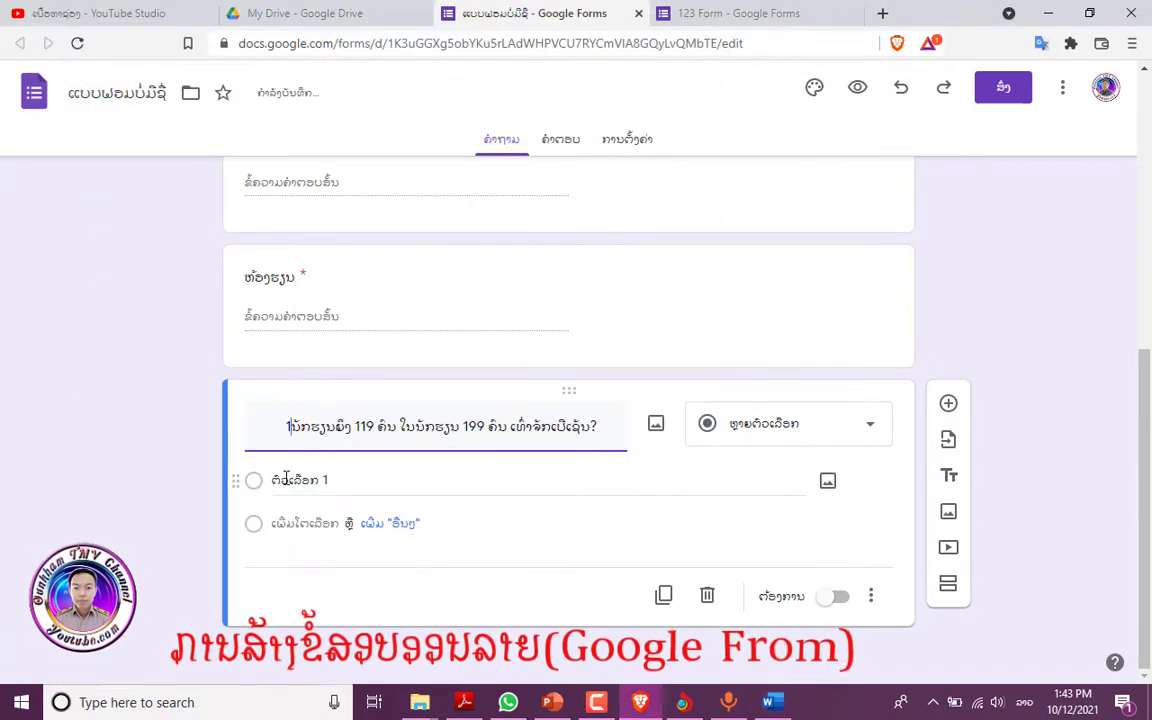
pyautogui.write('1.')
# - Fill in answer options 62,59 %, 61,79 %, 60,59 % and 59,79 % from Word
pyautogui.click(290, 480)
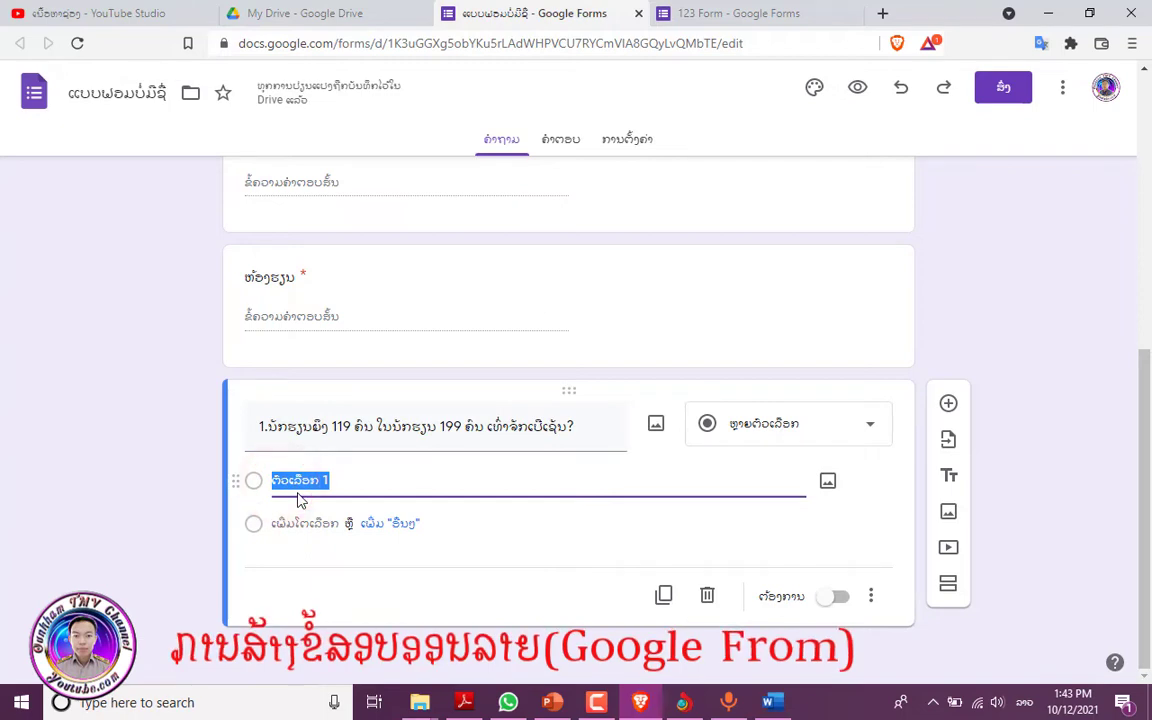
pyautogui.click(773, 702)
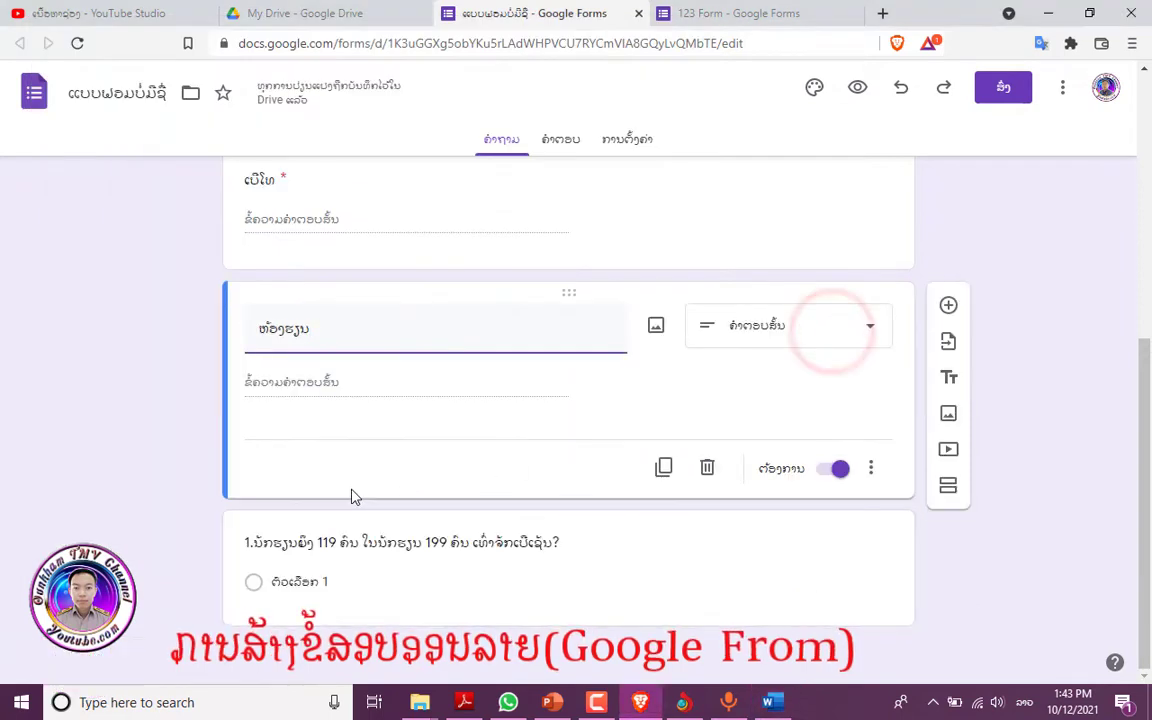
pyautogui.click(303, 578)
pyautogui.hotkey('ctrl', 'v')
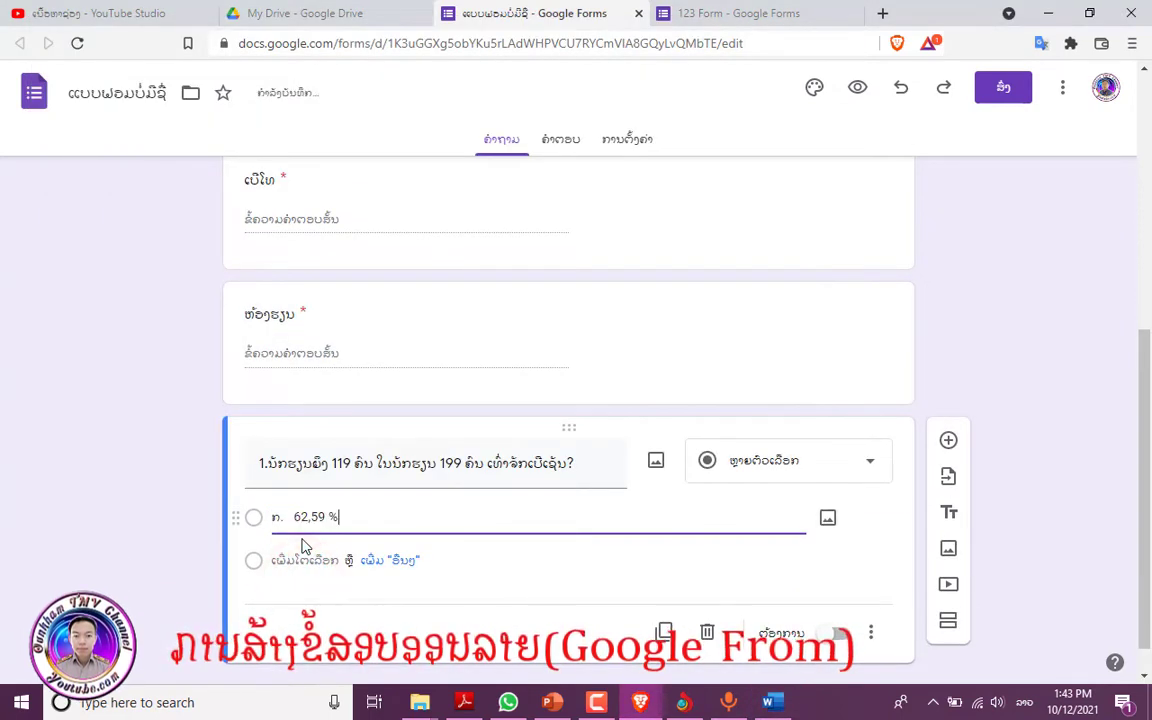
pyautogui.click(320, 558)
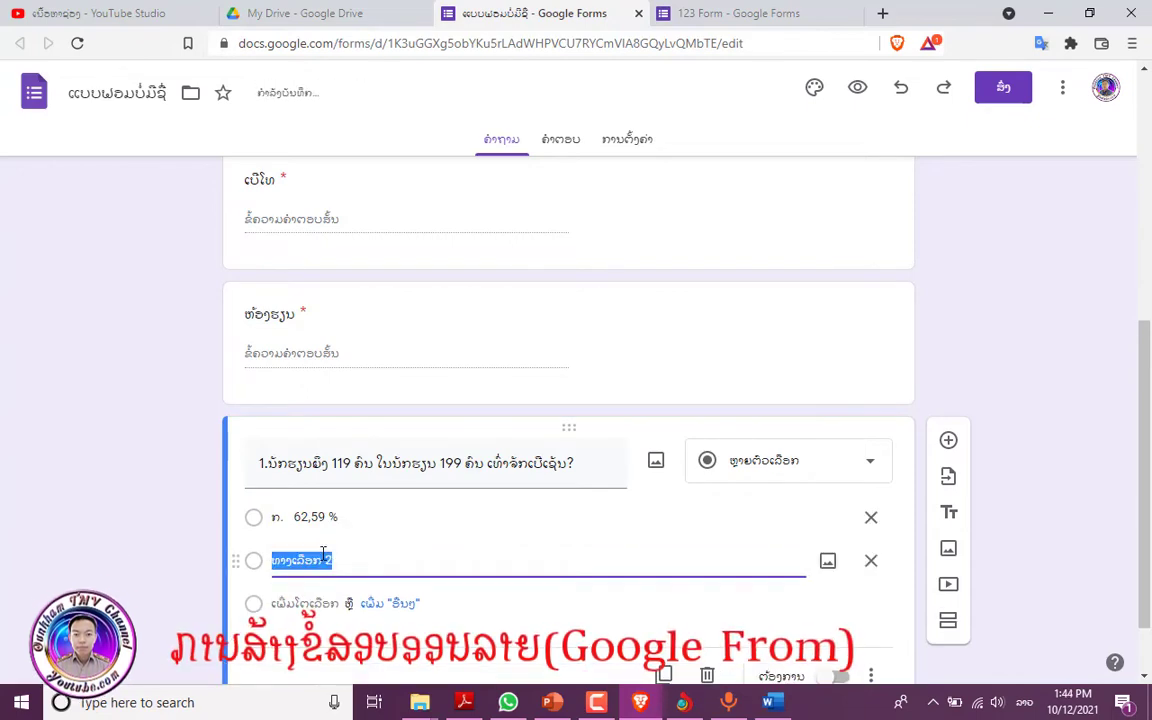
pyautogui.press('Return')
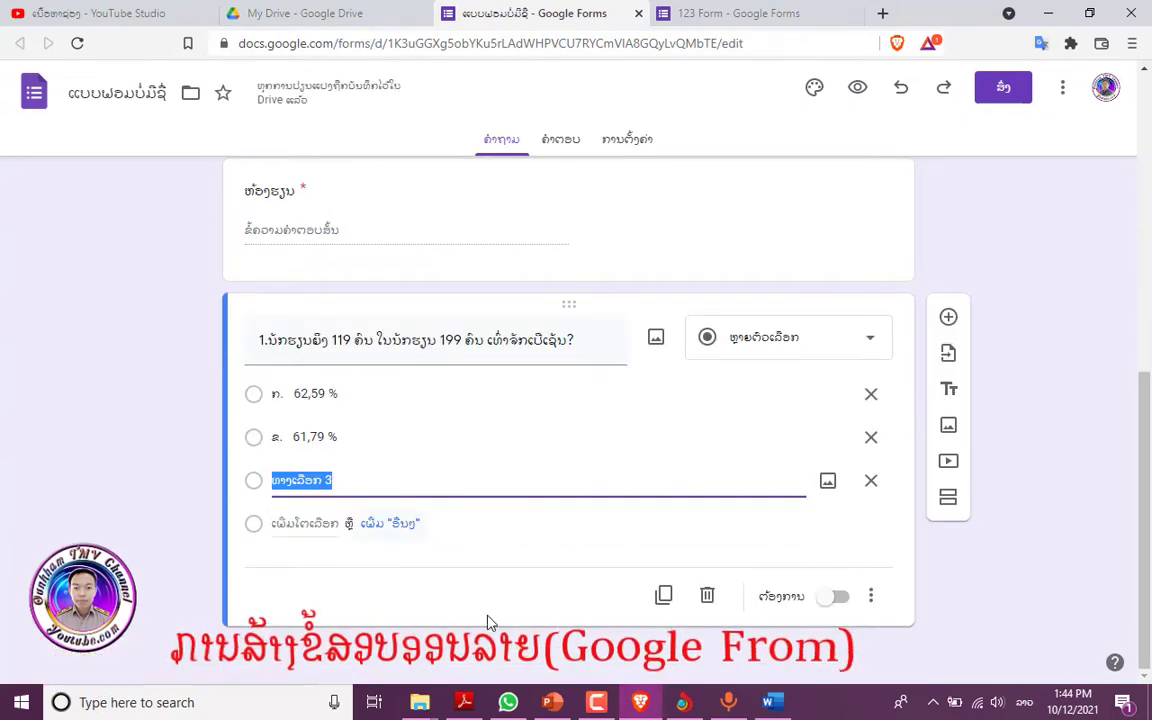
pyautogui.click(772, 703)
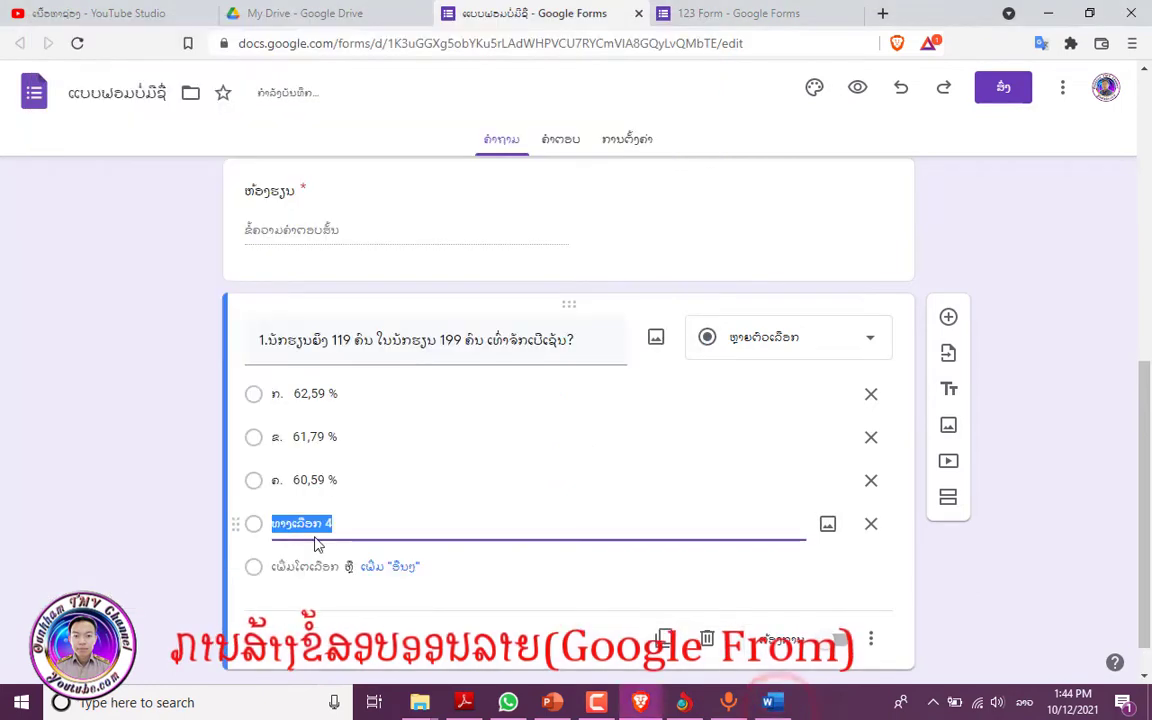
pyautogui.click(770, 702)
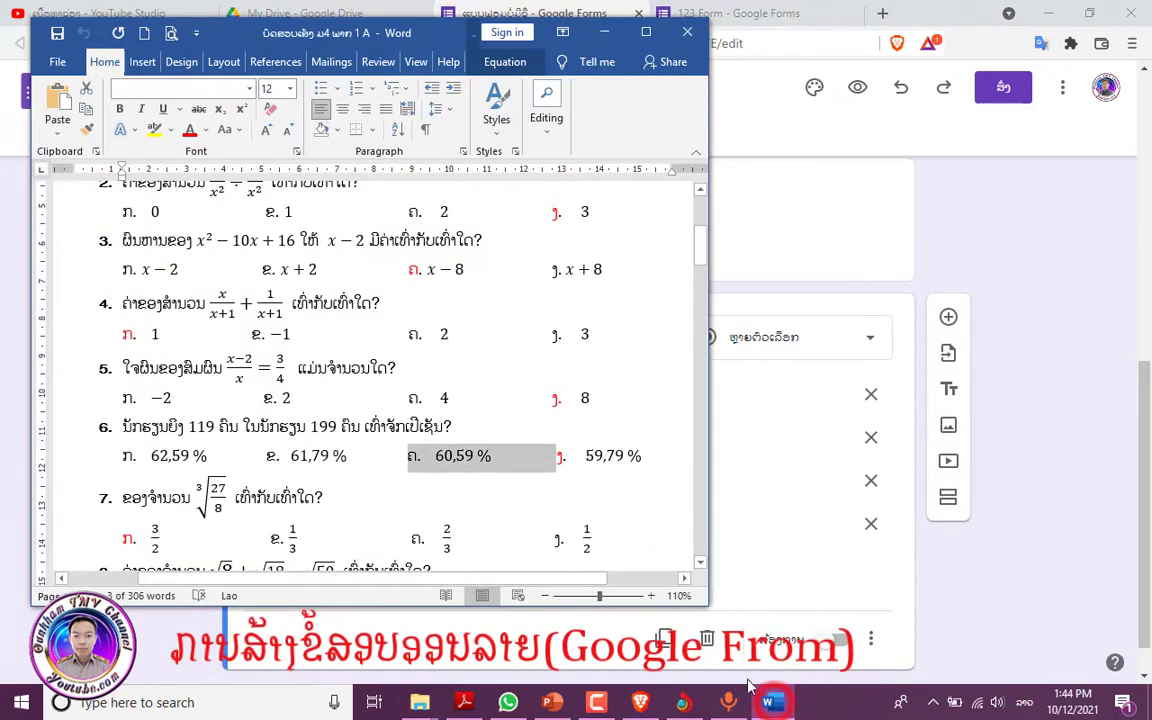
pyautogui.click(558, 455)
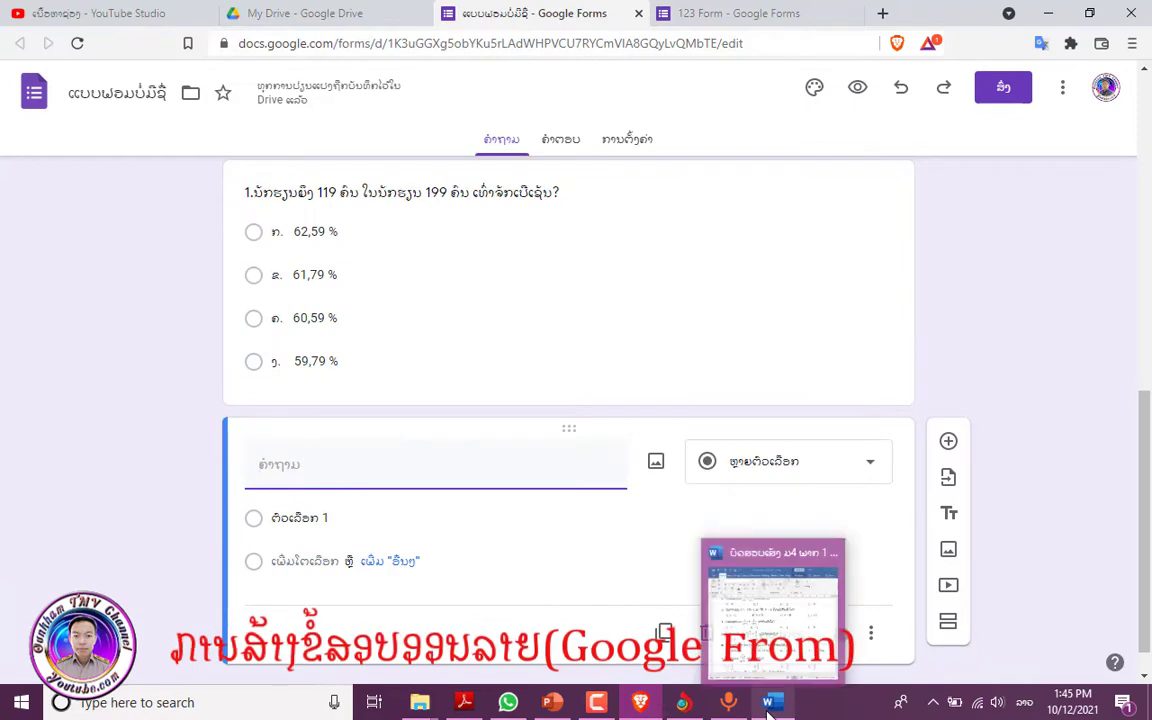
# - Select exam question 2's line in Word to copy it for the next question
pyautogui.click(768, 705)
pyautogui.scroll(3, 172, 347)
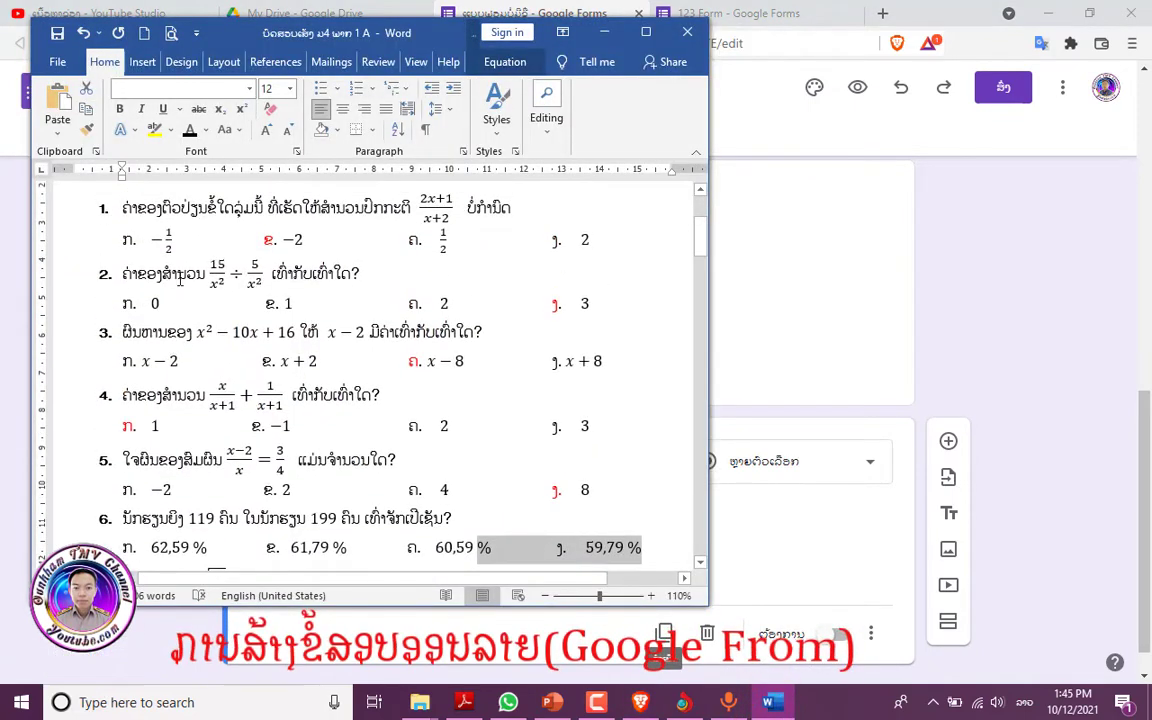
pyautogui.doubleClick(122, 273)
pyautogui.moveTo(122, 273); pyautogui.dragTo(369, 277)
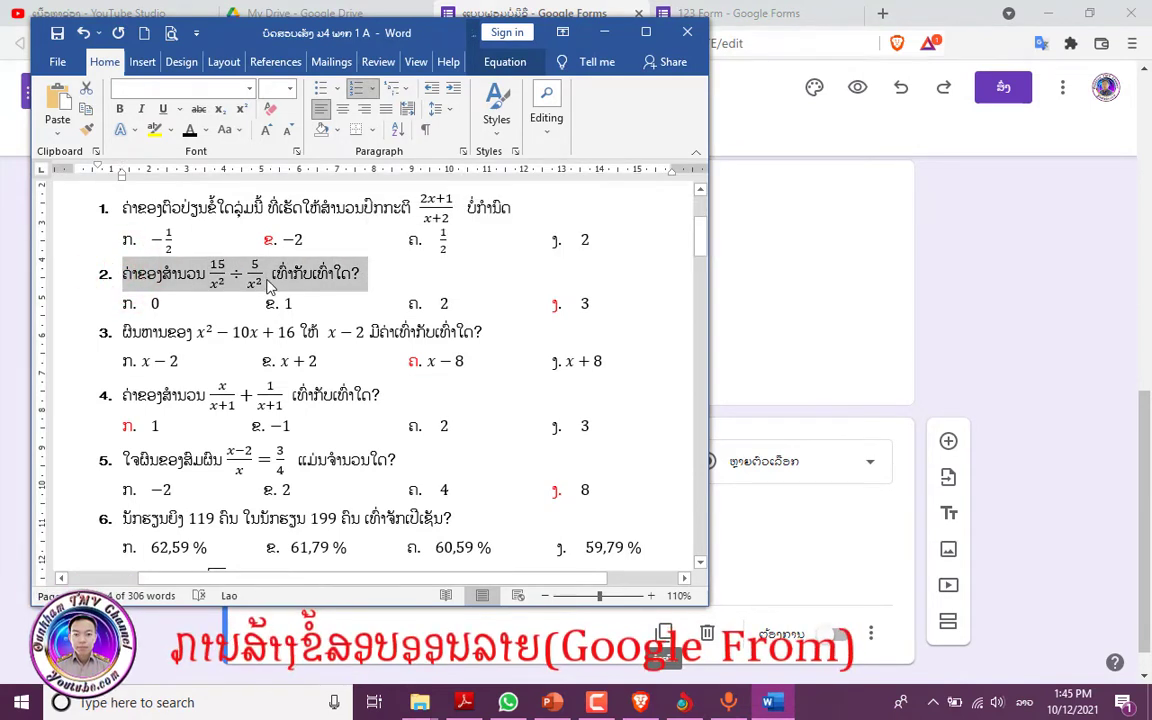
pyautogui.click(775, 563)
# - Paste exam question 2 into the new question's title and select its formula text
pyautogui.click(260, 468)
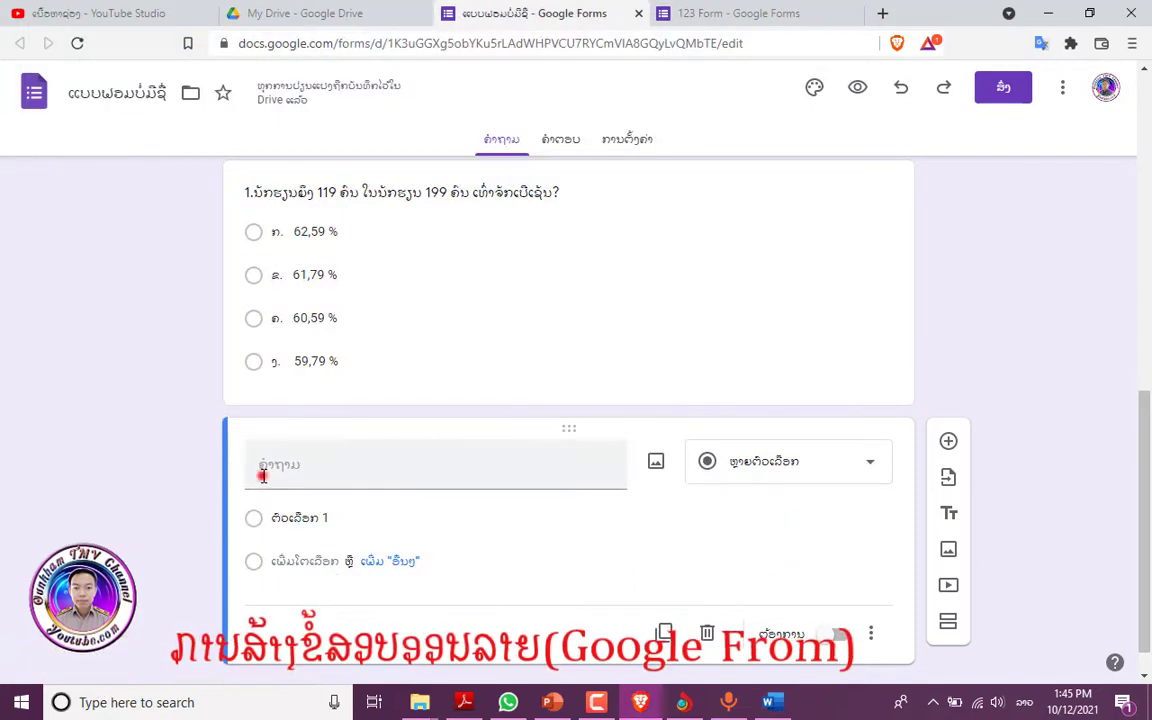
pyautogui.hotkey('ctrl', 'v')
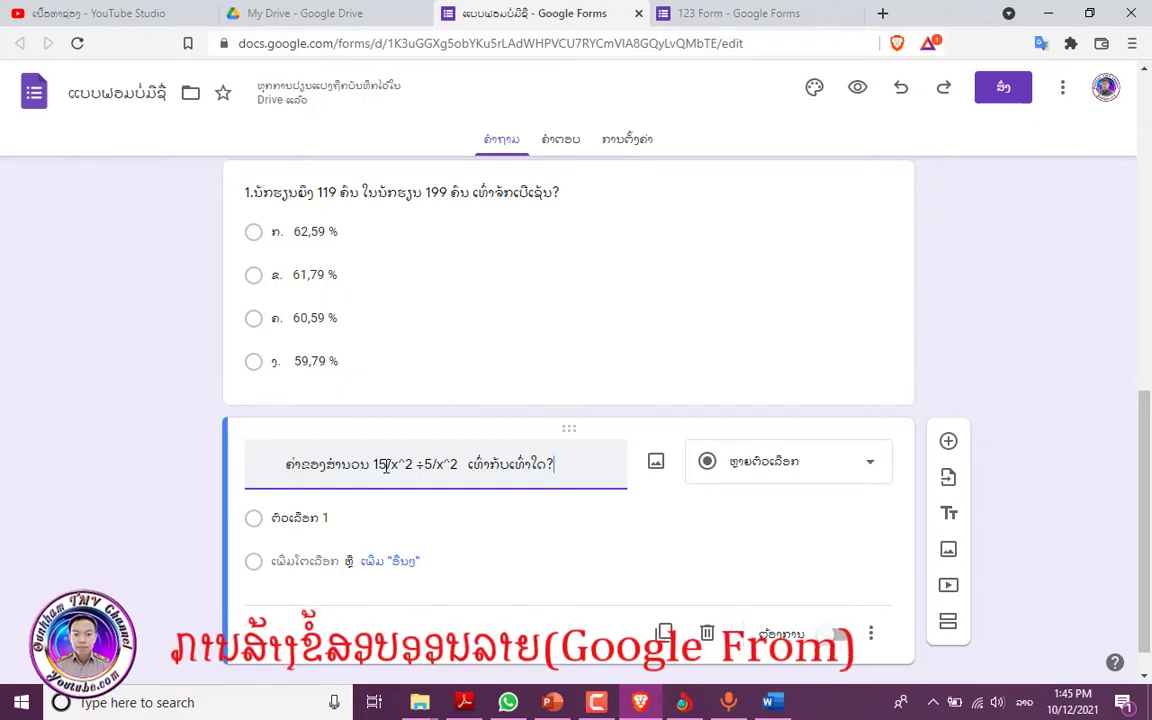
pyautogui.moveTo(279, 464); pyautogui.dragTo(563, 470)
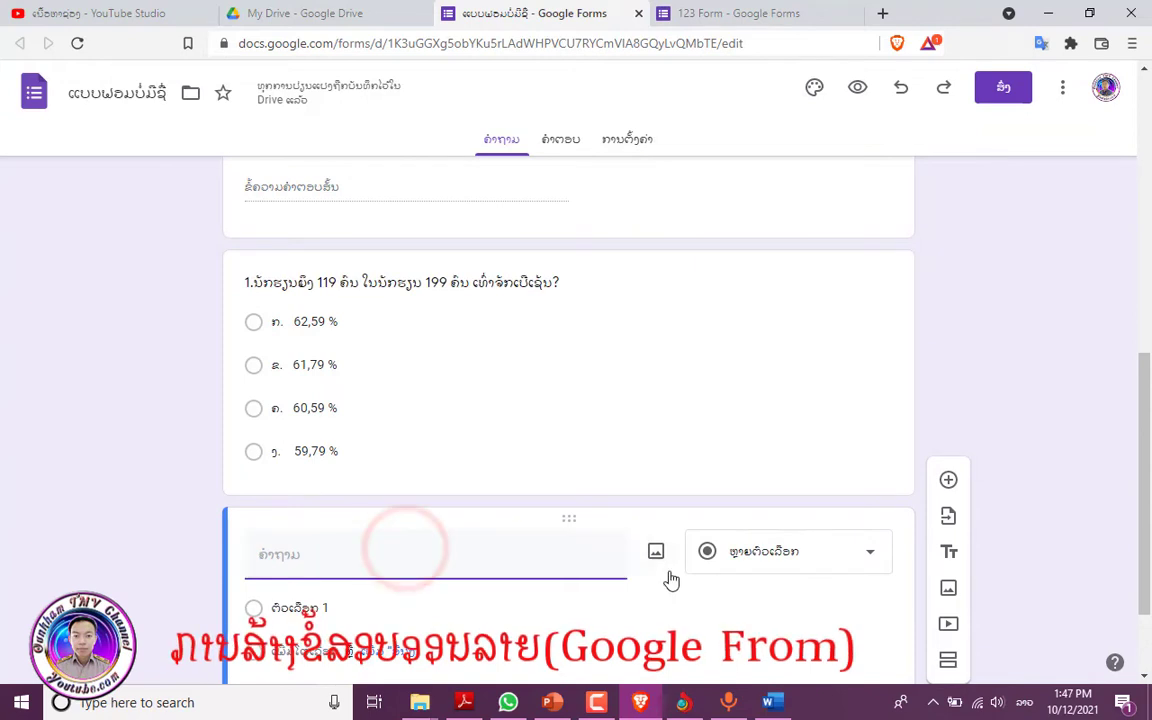
# - Upload image file '2' from the Desktop showing the equation 15/x² ÷ 5/x²
pyautogui.click(655, 555)
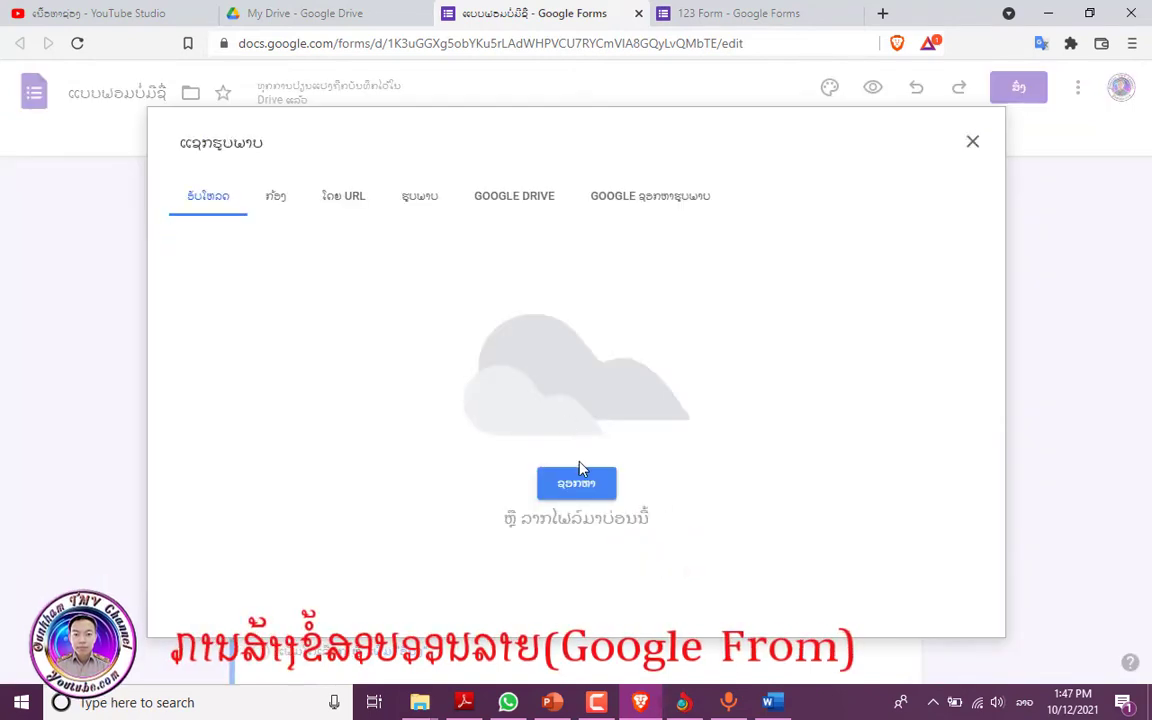
pyautogui.click(577, 490)
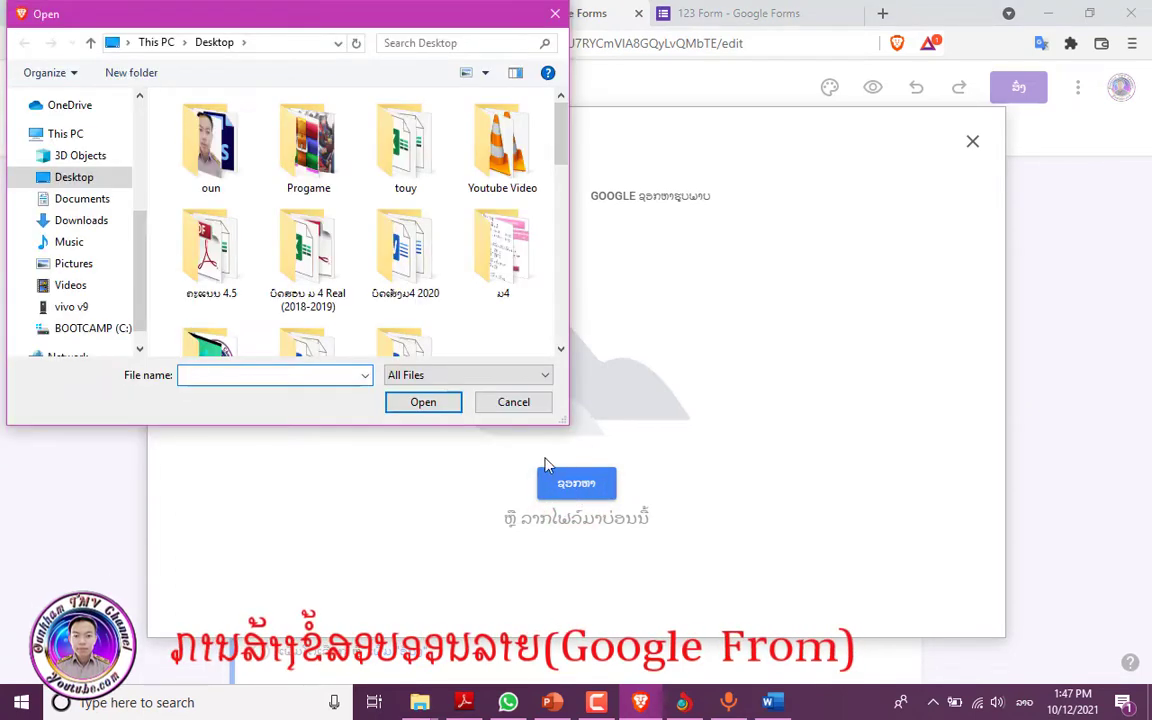
pyautogui.click(115, 177)
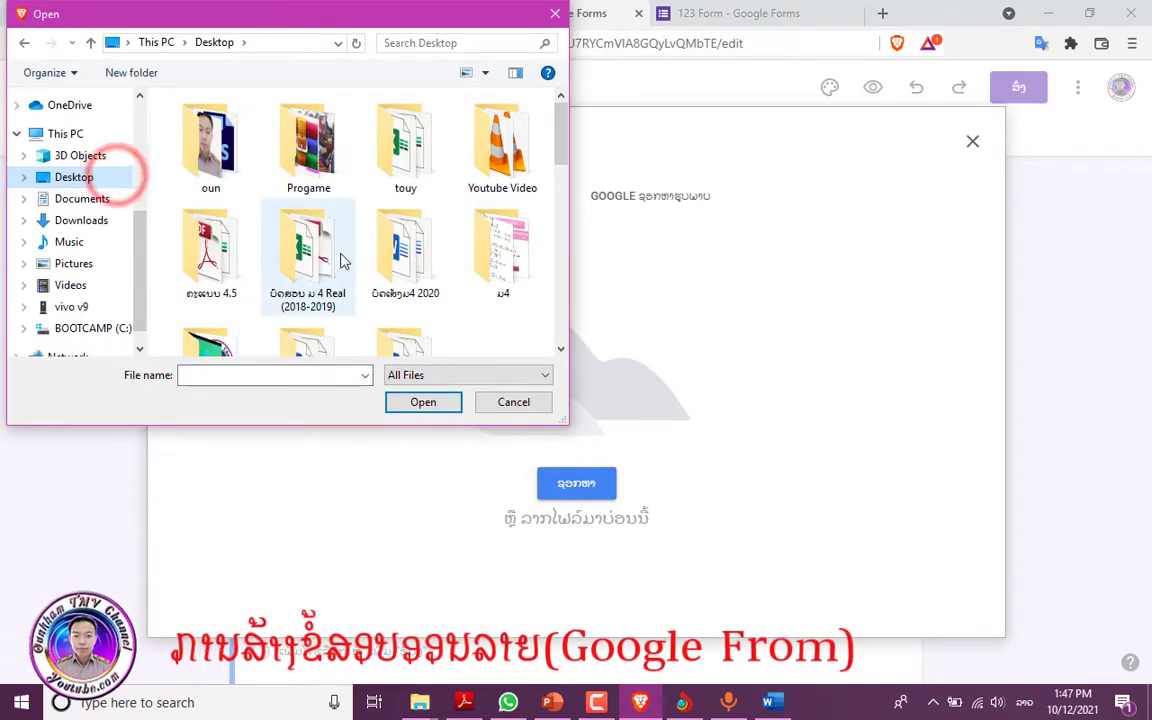
pyautogui.scroll(-3, 340, 260)
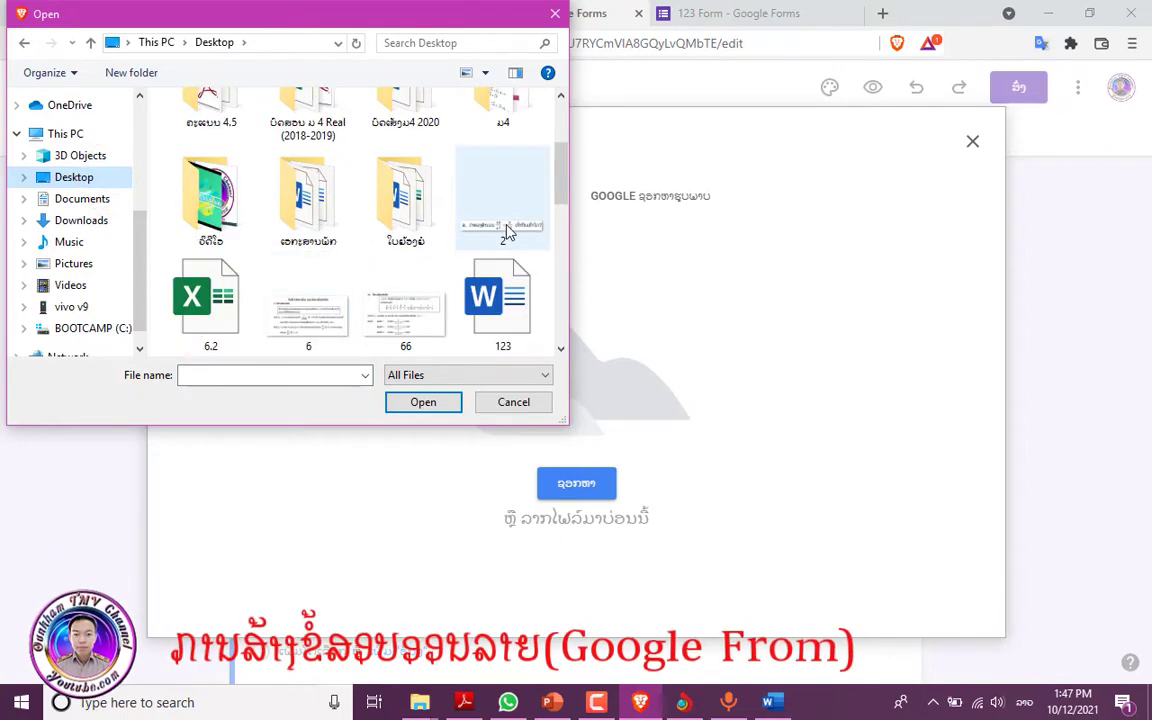
pyautogui.click(503, 225)
pyautogui.click(428, 403)
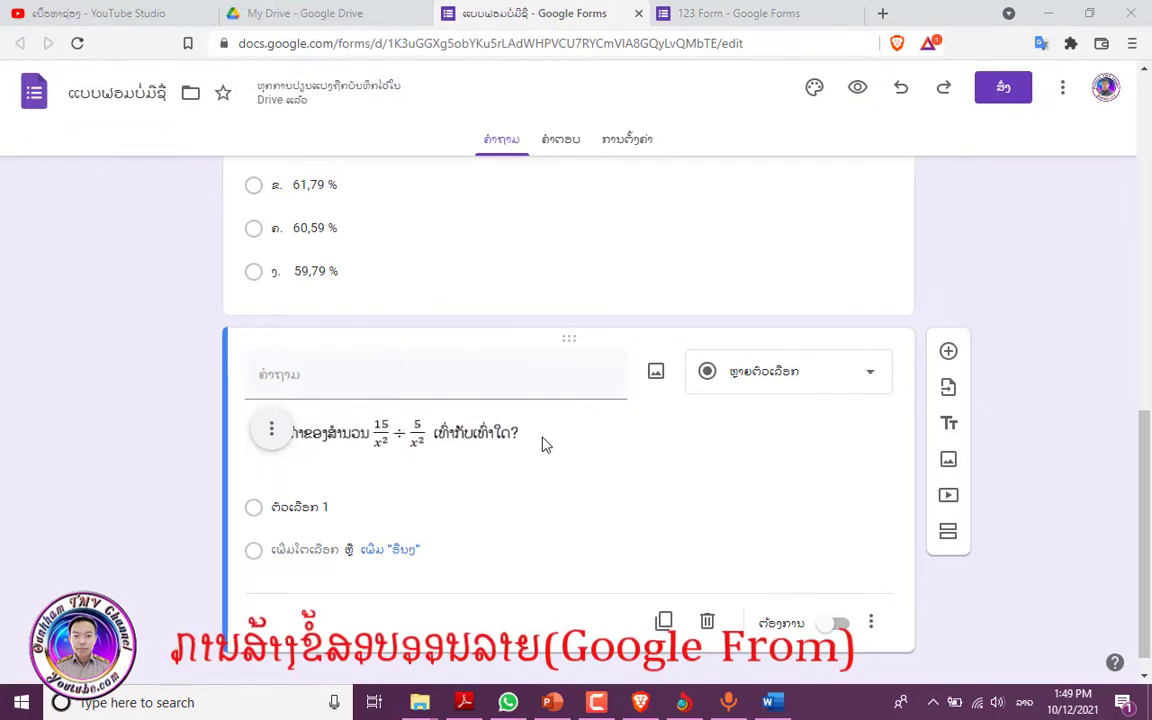
# - Enter answer options ກ. 0 through ງ. 3 for the equation question
pyautogui.click(333, 435)
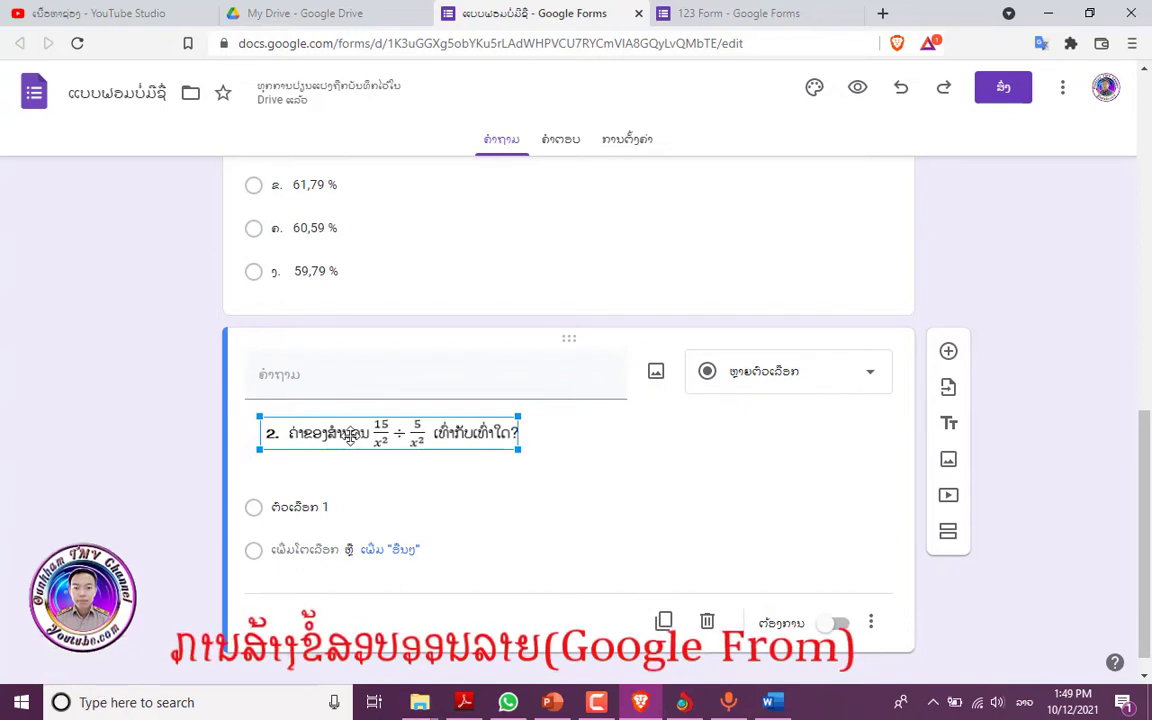
pyautogui.scroll(-1, 314, 512)
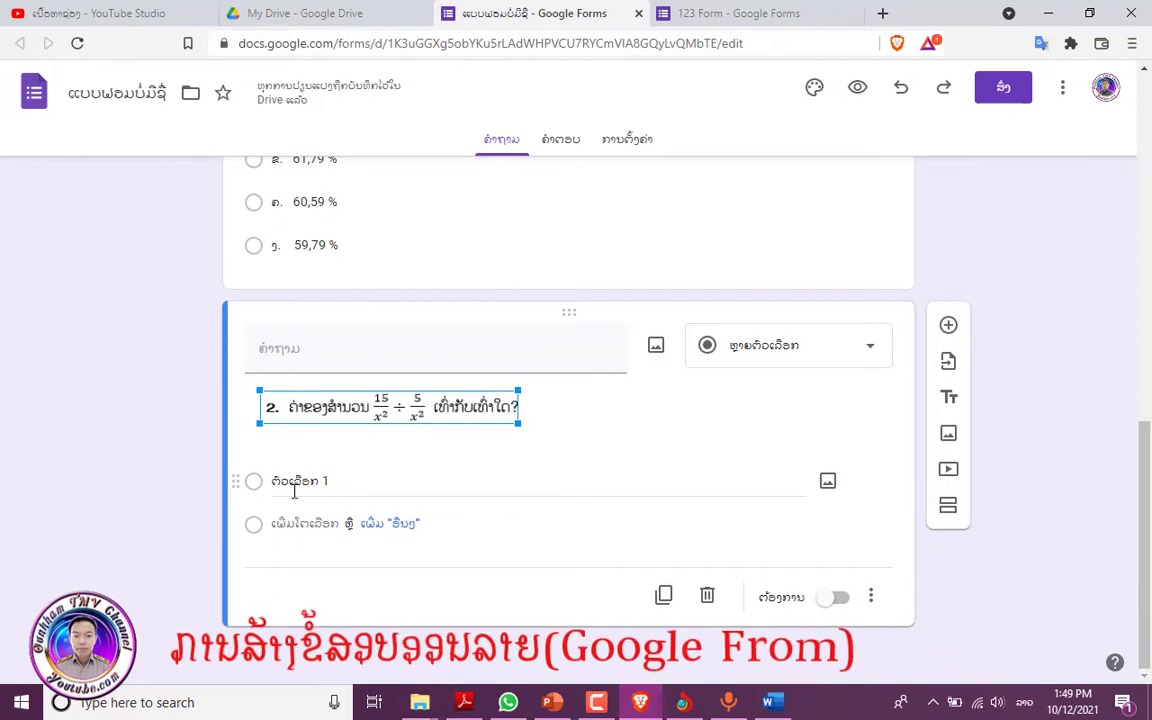
pyautogui.click(294, 484)
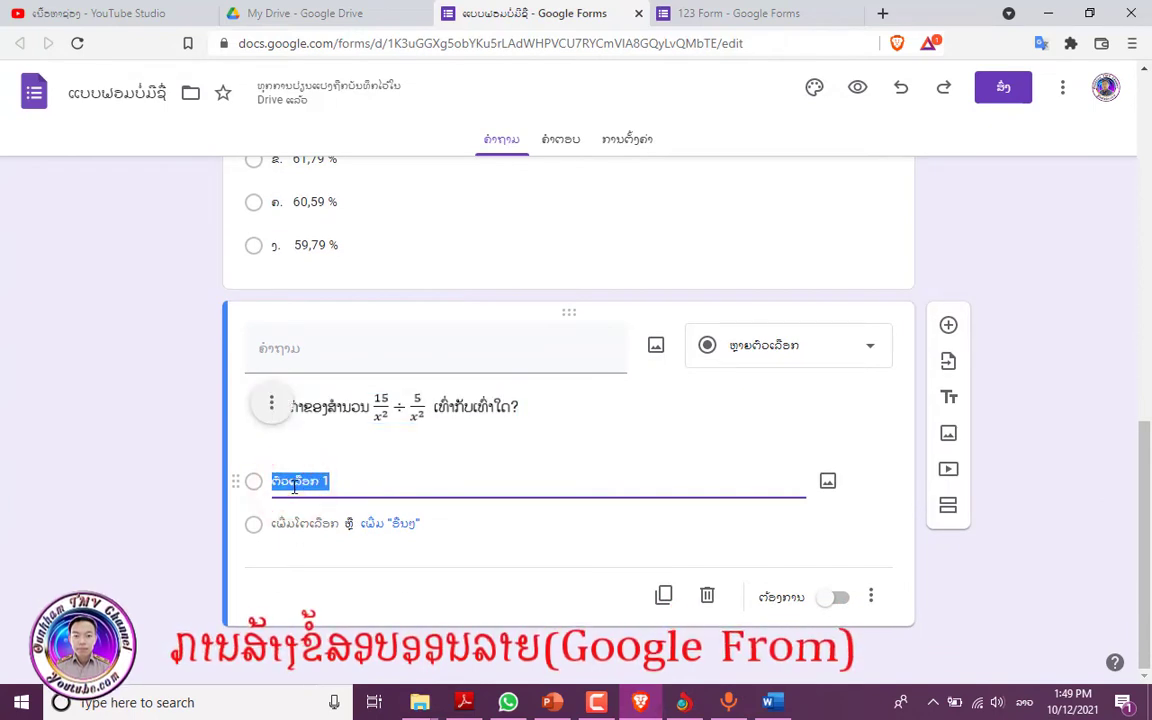
pyautogui.click(770, 702)
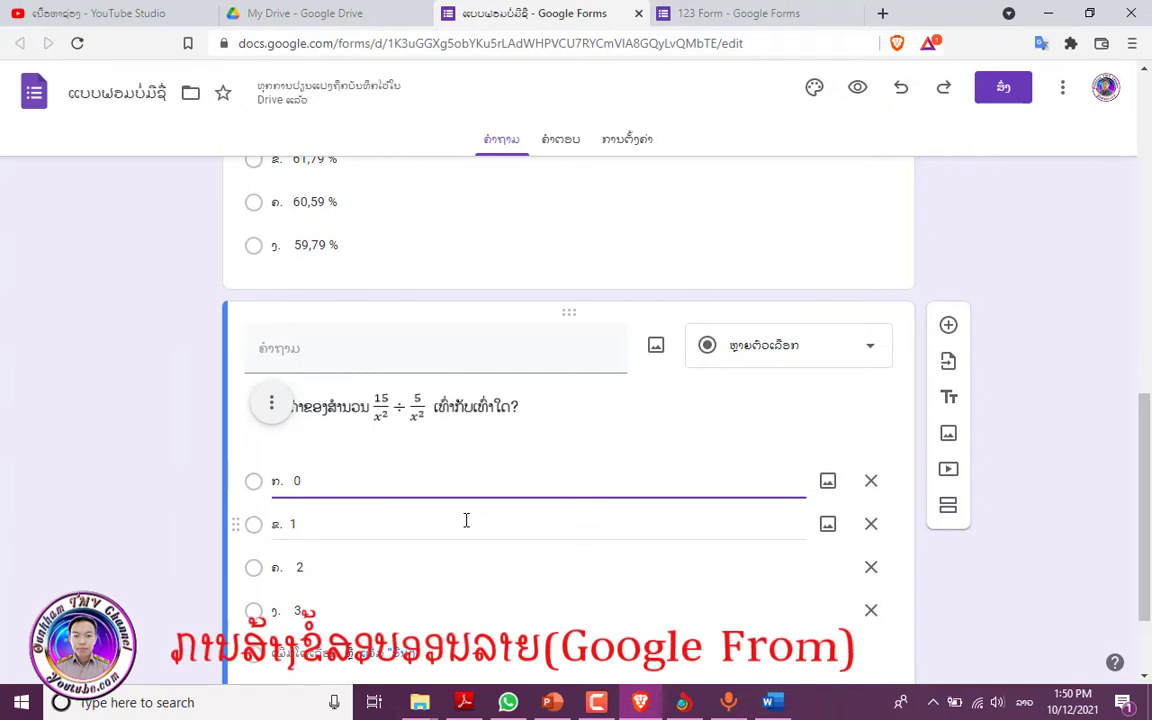
pyautogui.click(1085, 447)
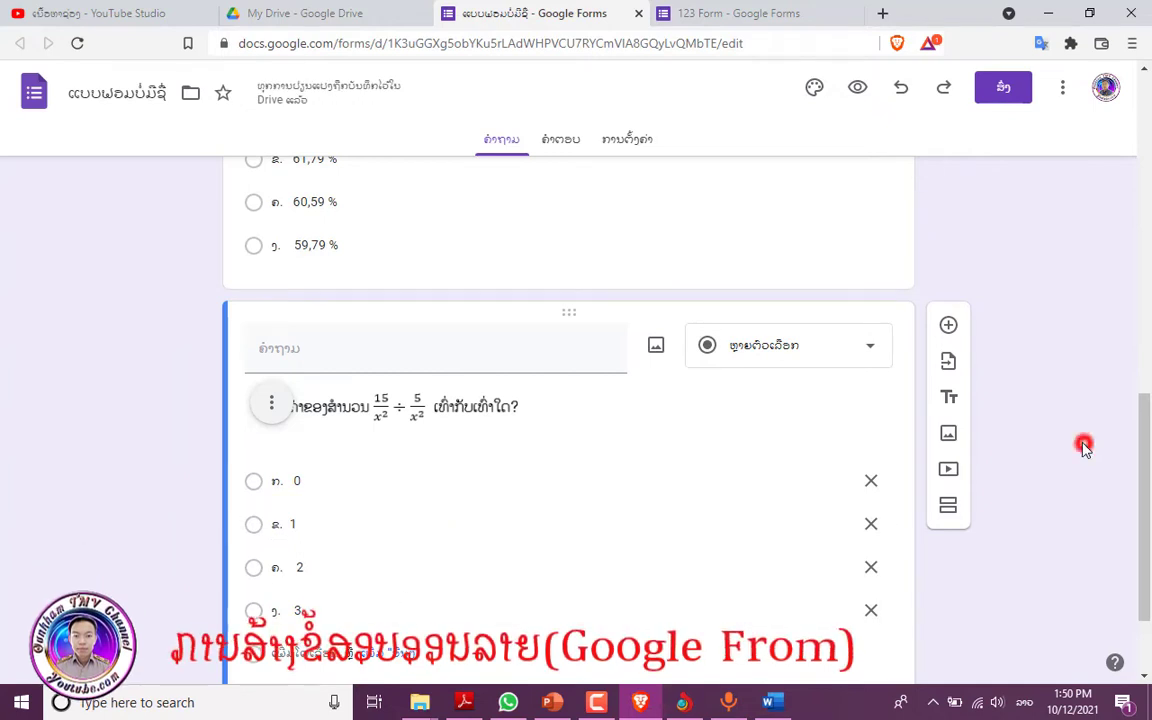
# - Go to the form's Settings tab
pyautogui.scroll(2, 392, 447)
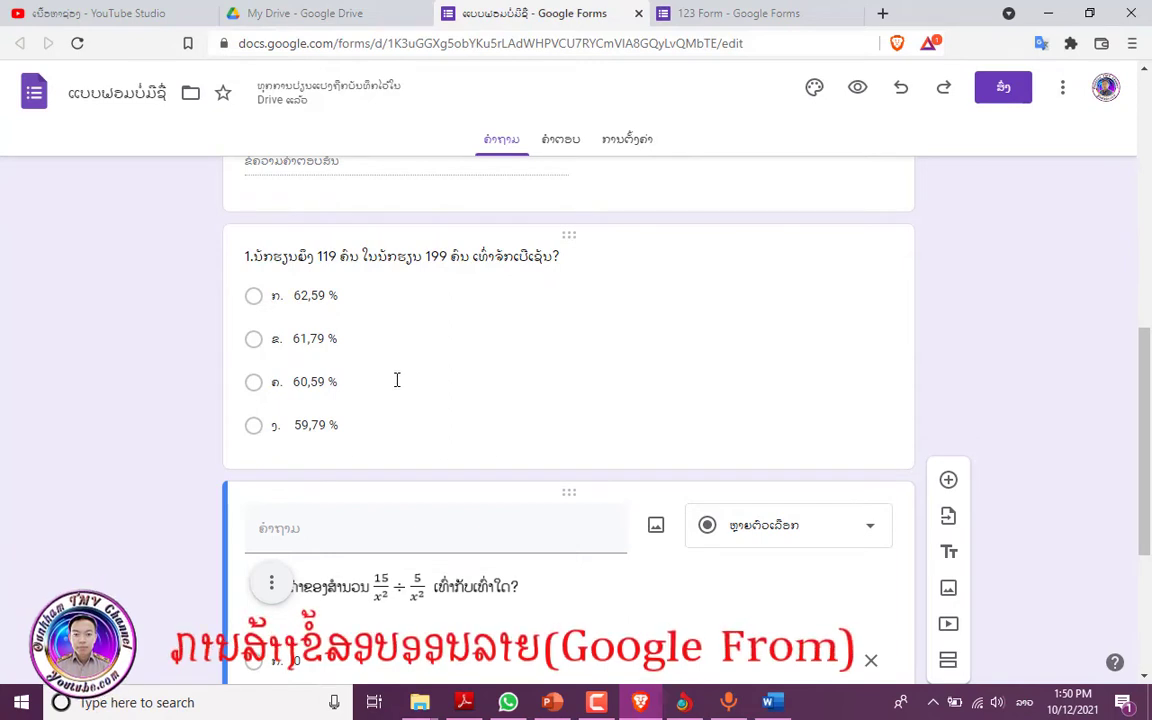
pyautogui.scroll(1, 417, 373)
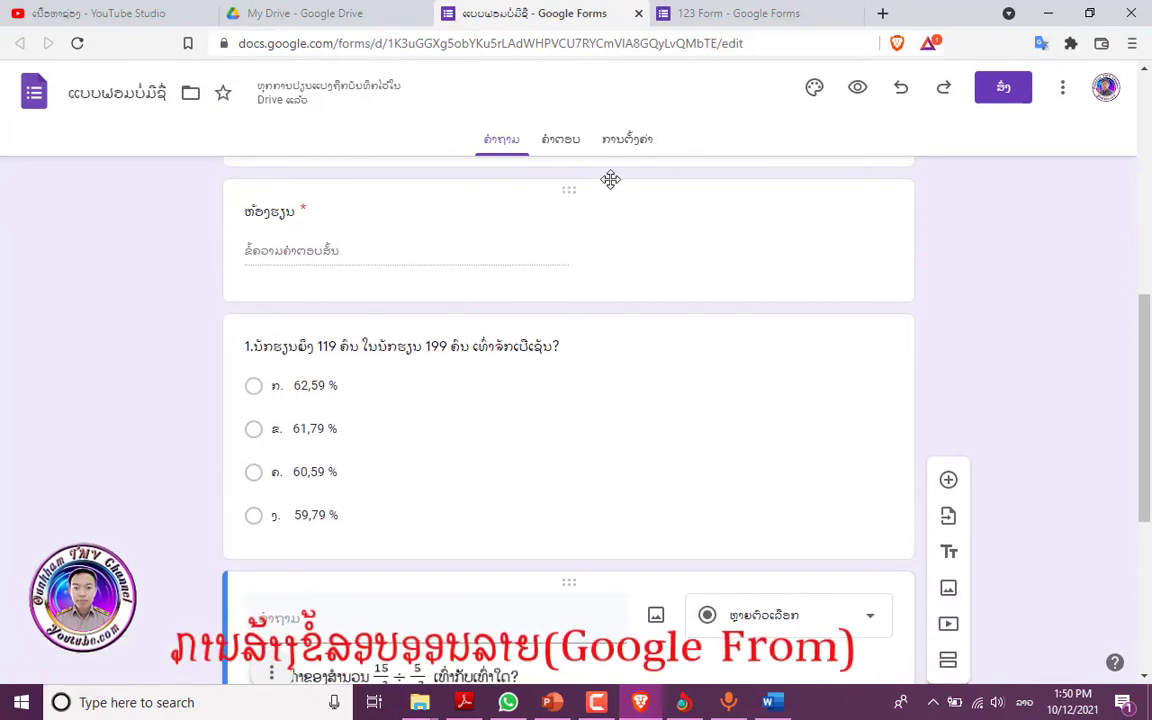
pyautogui.click(630, 140)
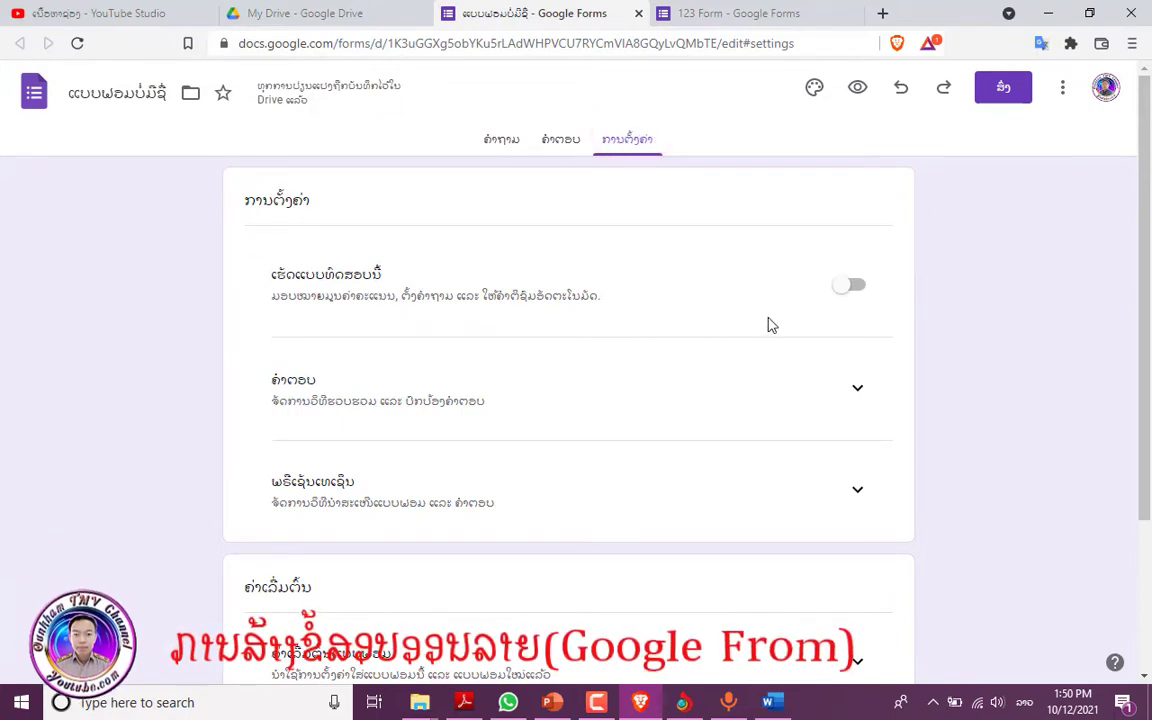
# - Switch on quiz mode and check that each question is now worth 5 points, 30 in total
pyautogui.click(857, 288)
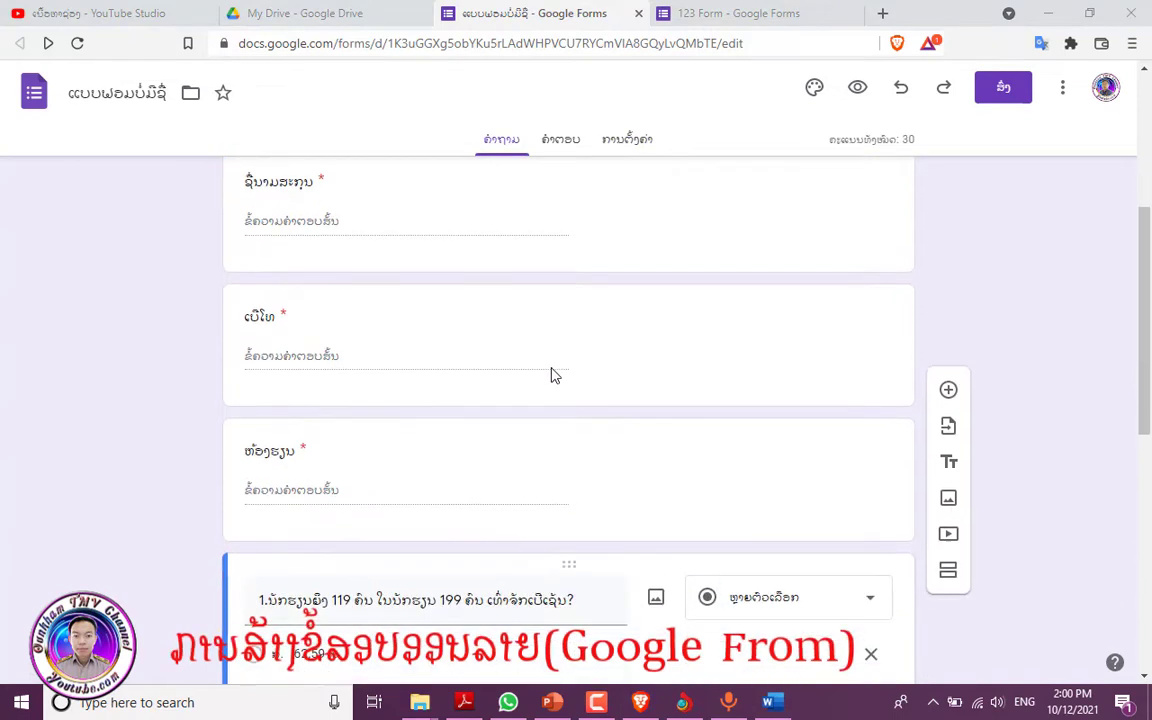
pyautogui.scroll(-3, 551, 374)
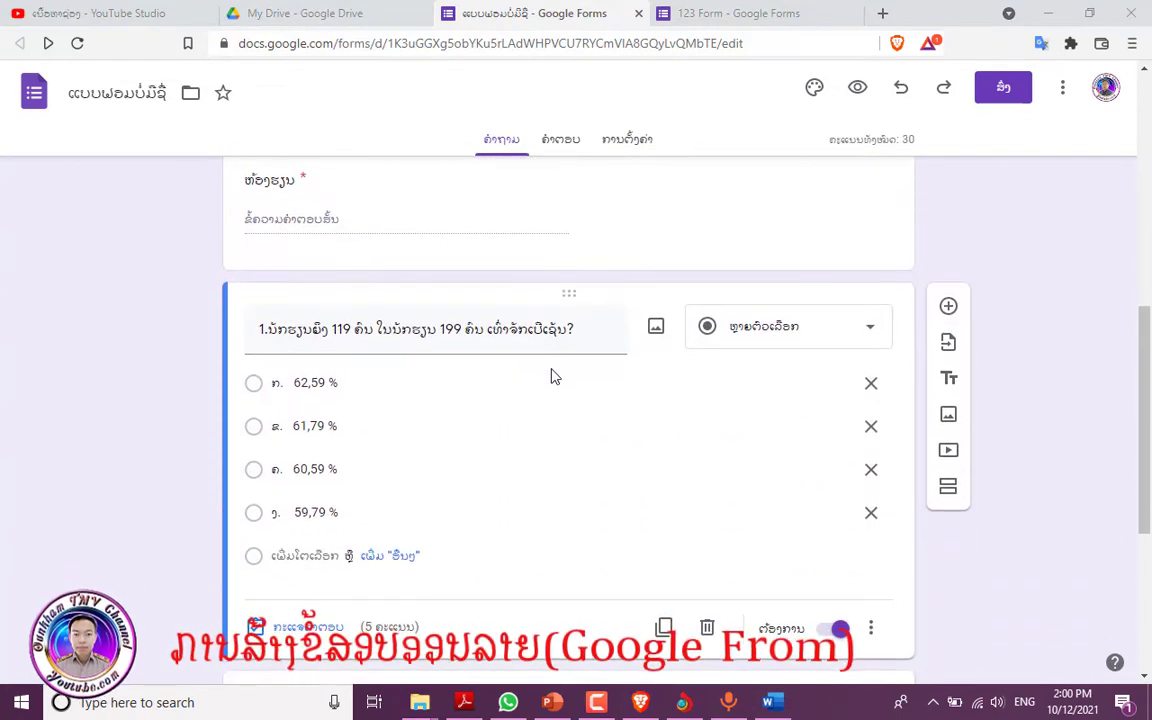
pyautogui.scroll(-1, 551, 374)
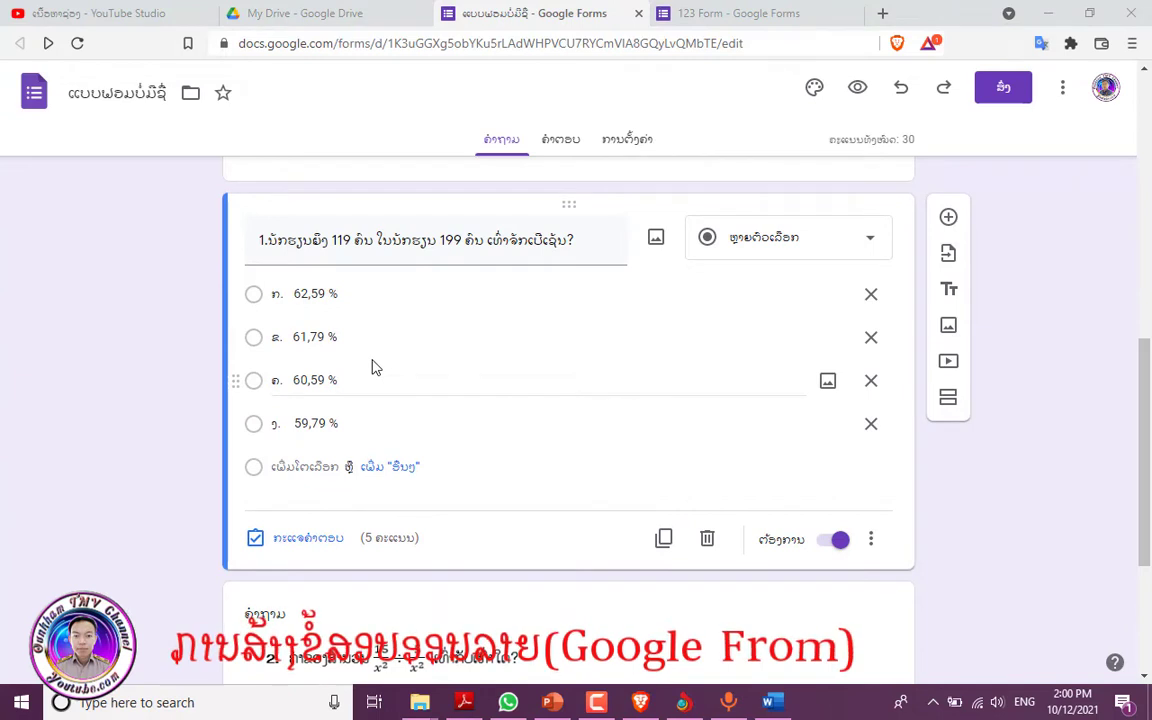
pyautogui.scroll(-3, 375, 367)
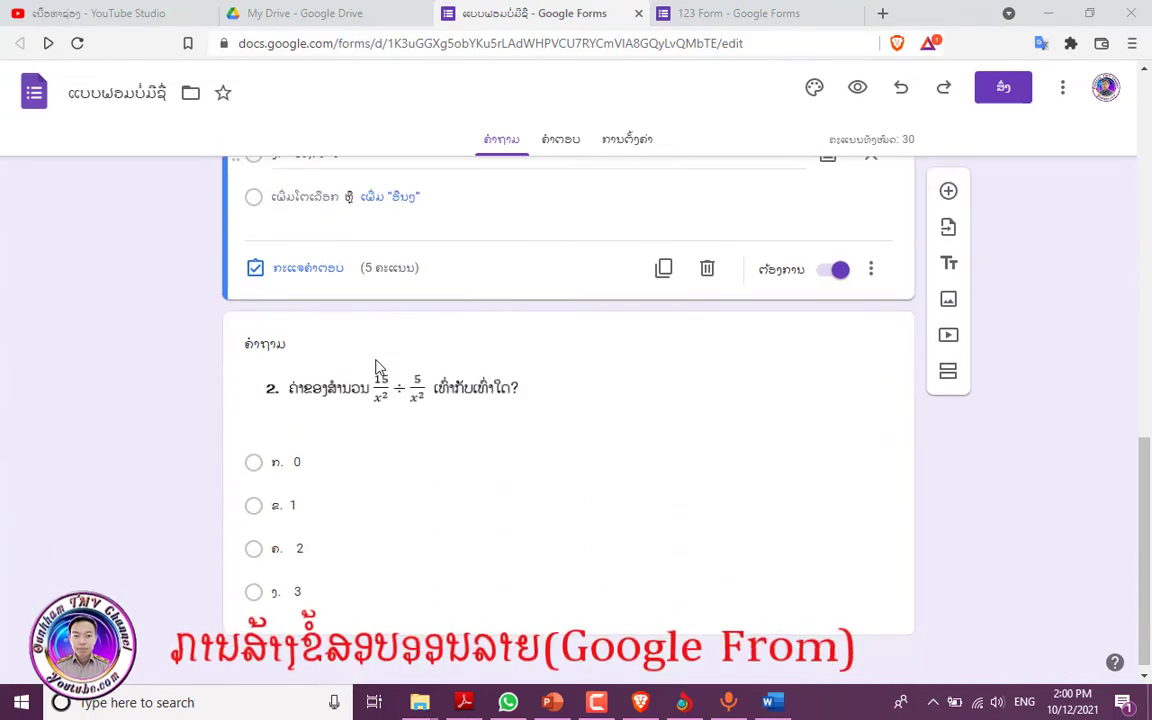
pyautogui.scroll(3, 381, 363)
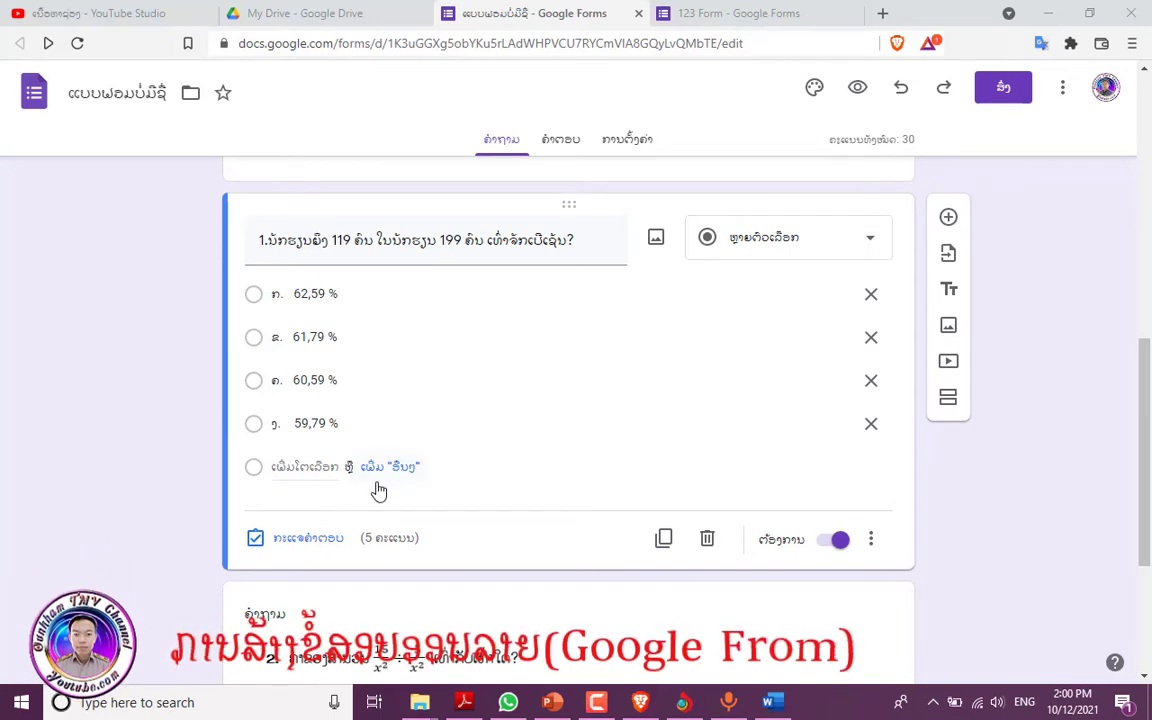
pyautogui.scroll(-3, 476, 531)
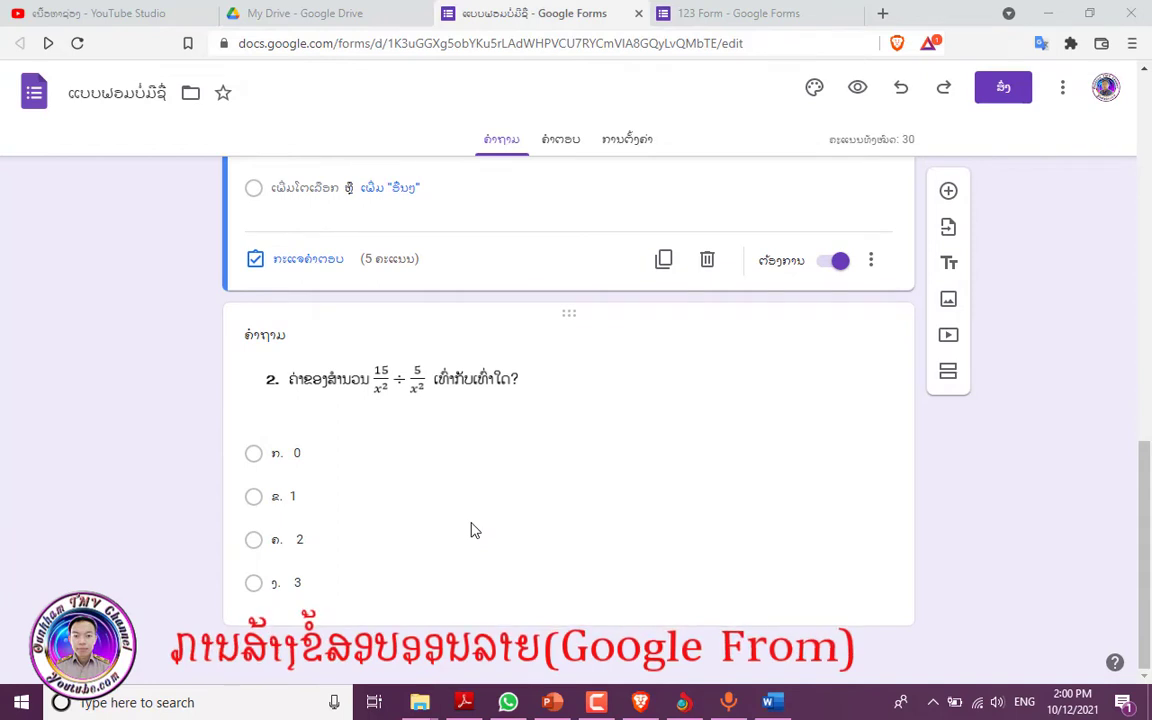
pyautogui.scroll(2, 474, 529)
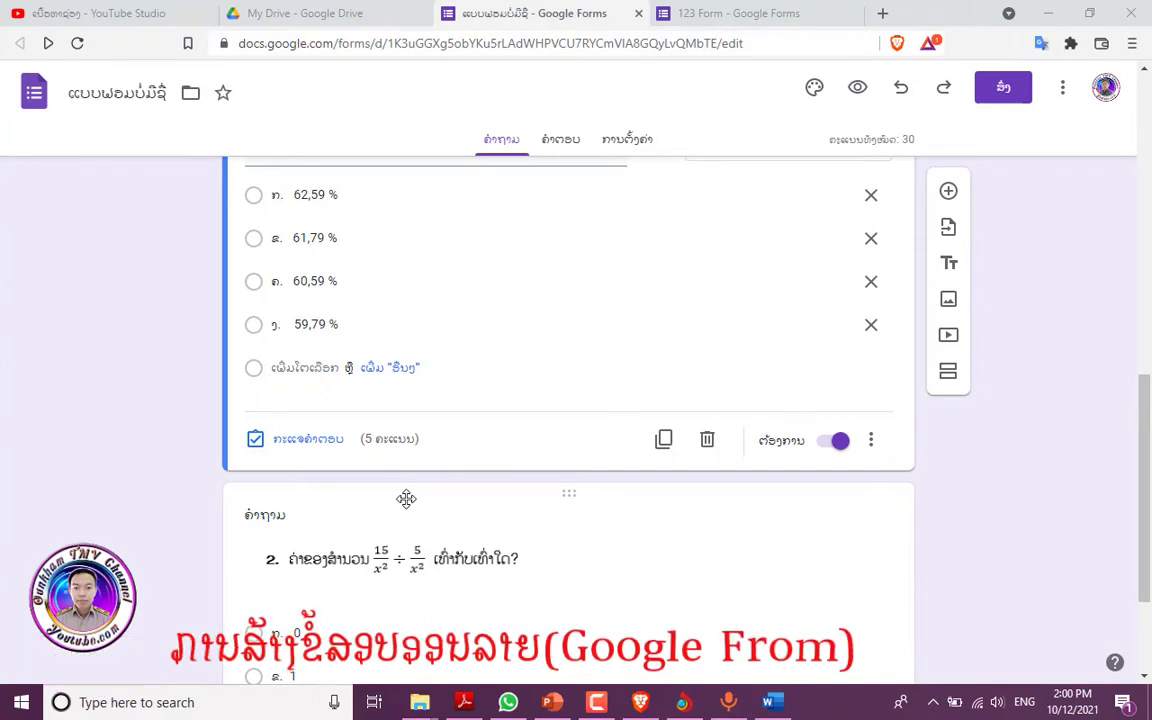
pyautogui.scroll(1, 410, 490)
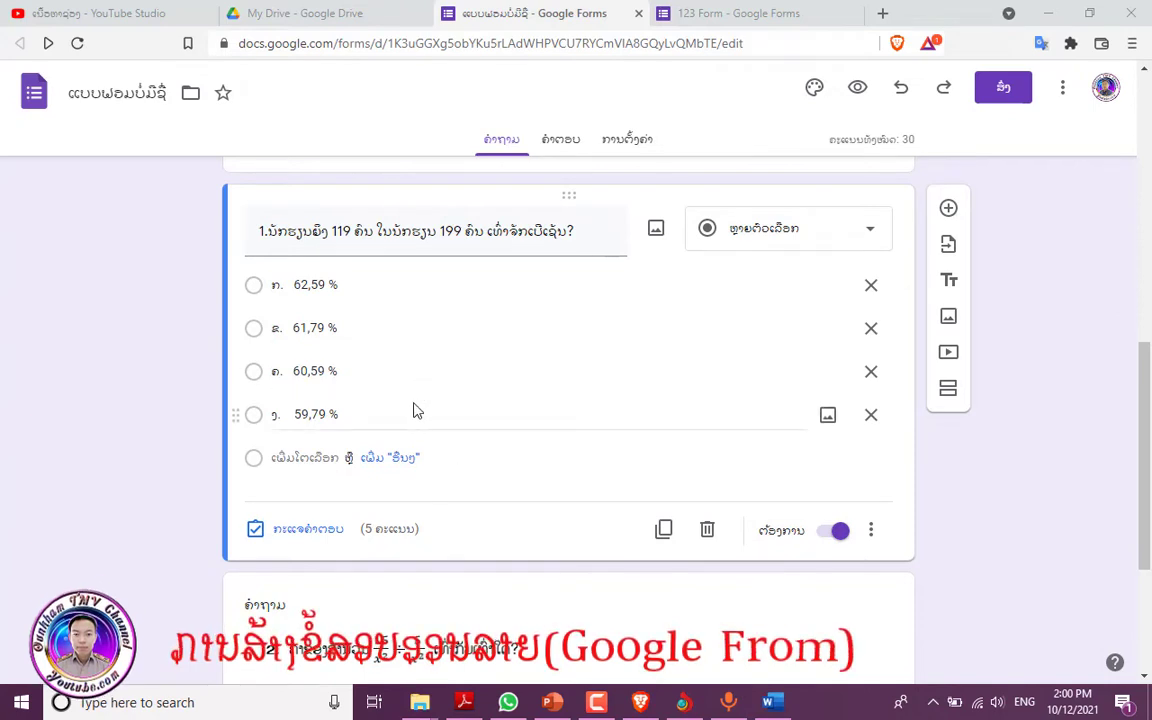
# - Mark 59,79 % as the correct answer in question 1's answer key
pyautogui.click(316, 538)
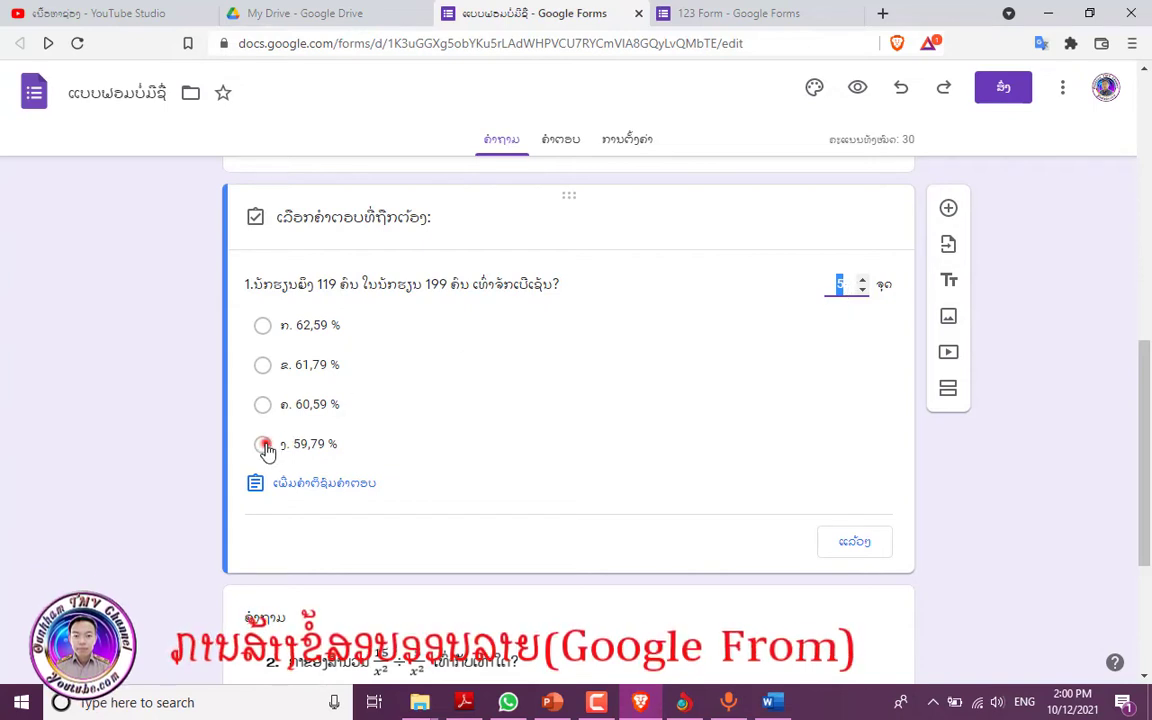
pyautogui.click(263, 445)
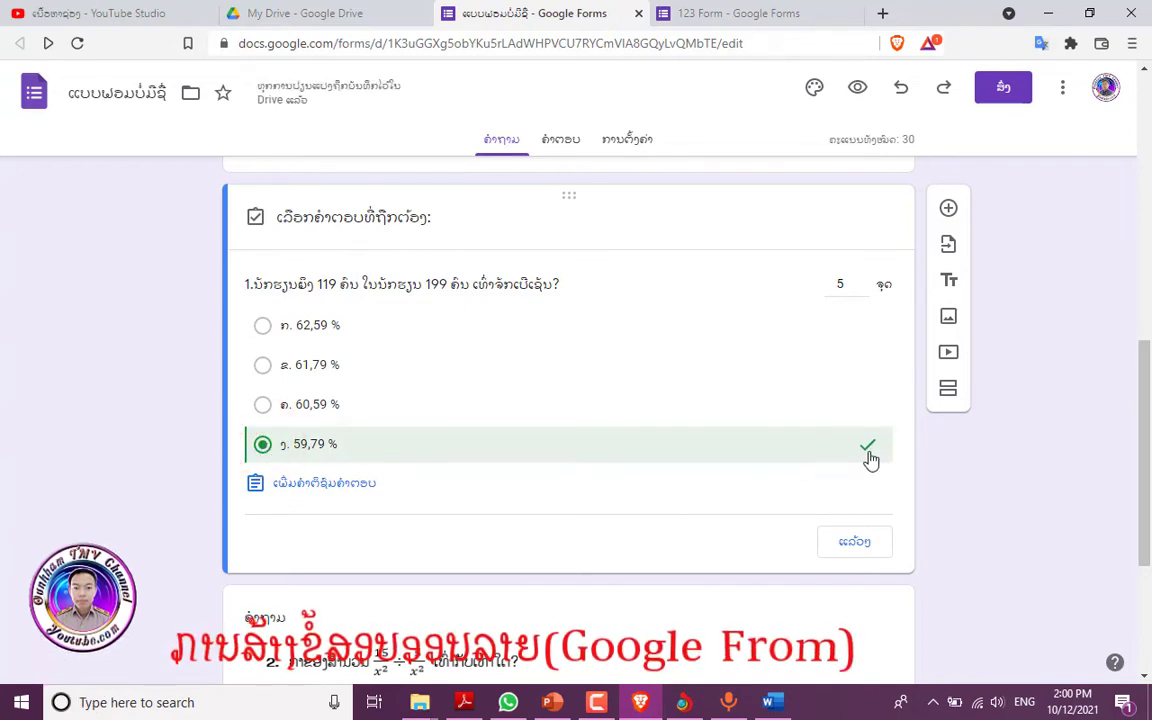
pyautogui.click(861, 543)
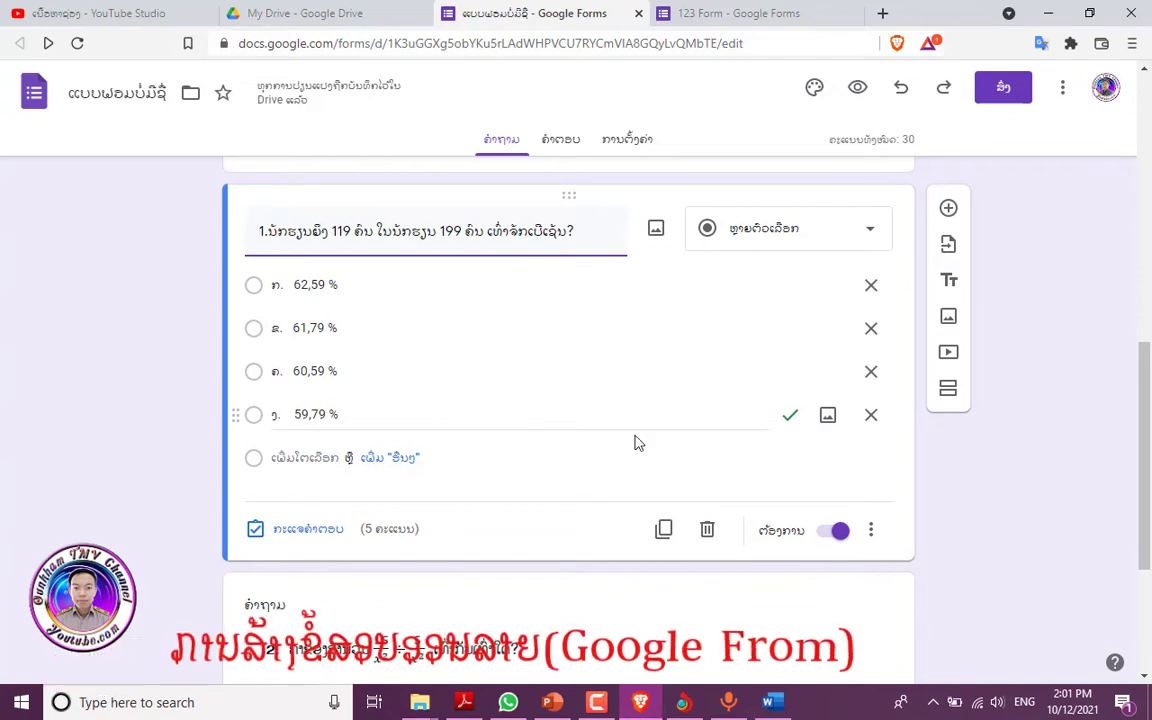
pyautogui.scroll(-3, 635, 442)
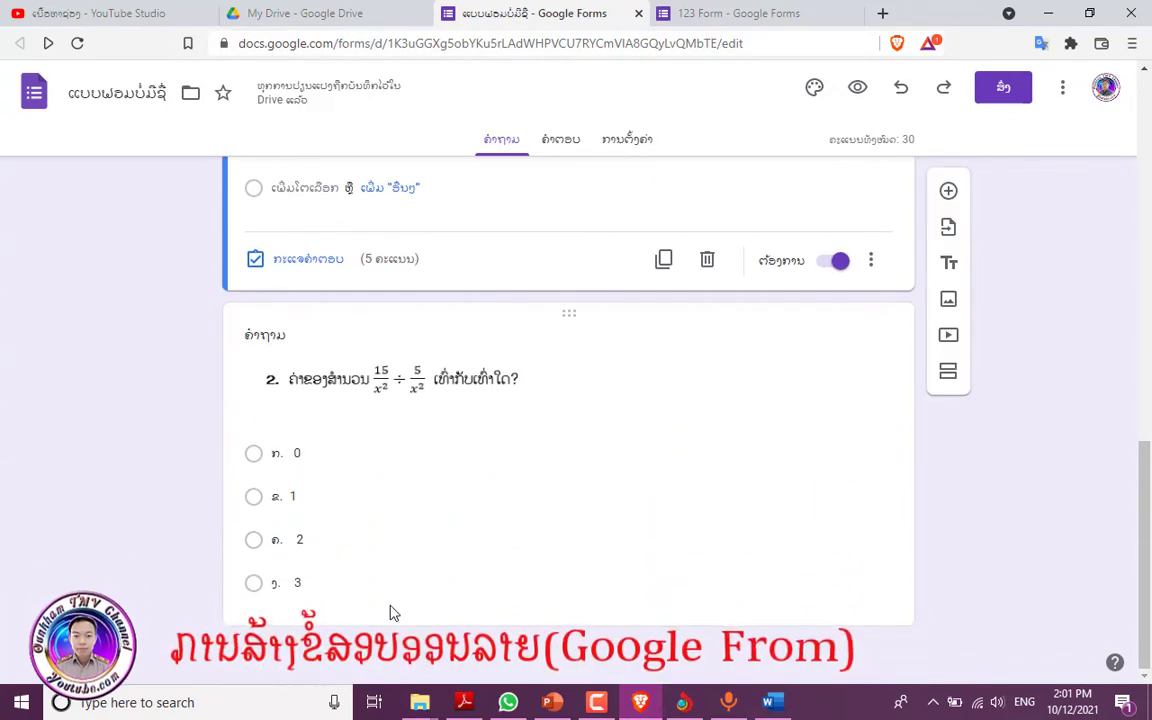
# - Mark option 3 as question 2's correct answer, worth 5 points
pyautogui.click(390, 613)
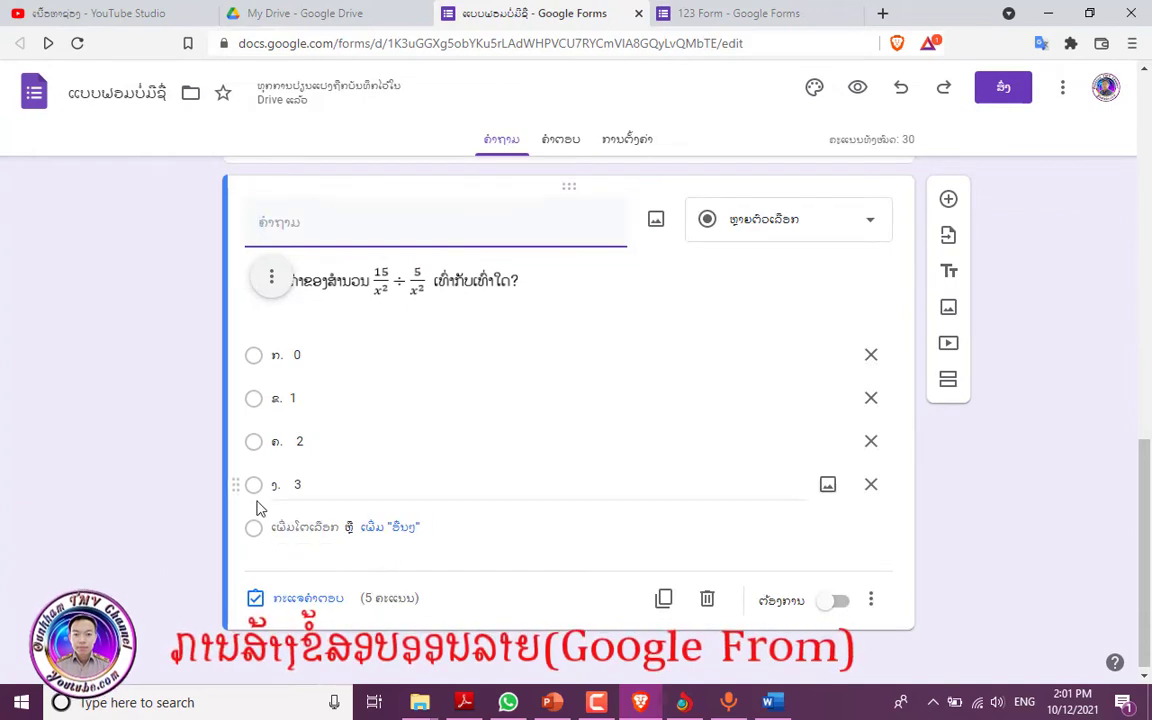
pyautogui.click(300, 598)
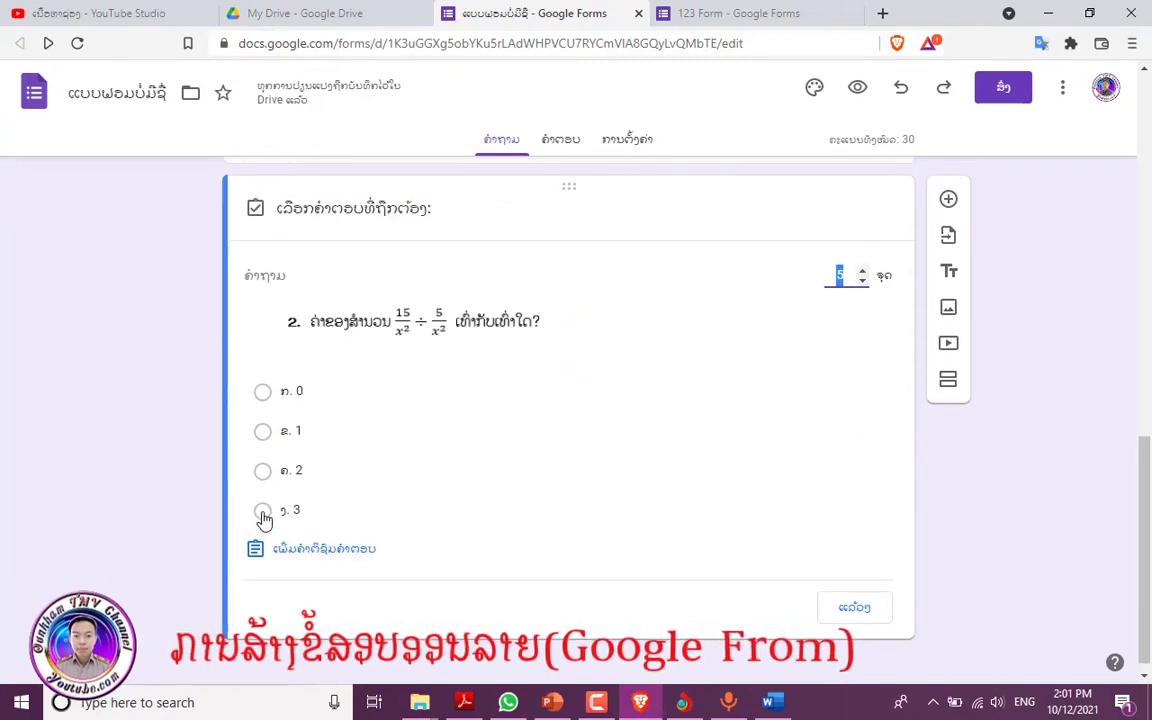
pyautogui.click(262, 513)
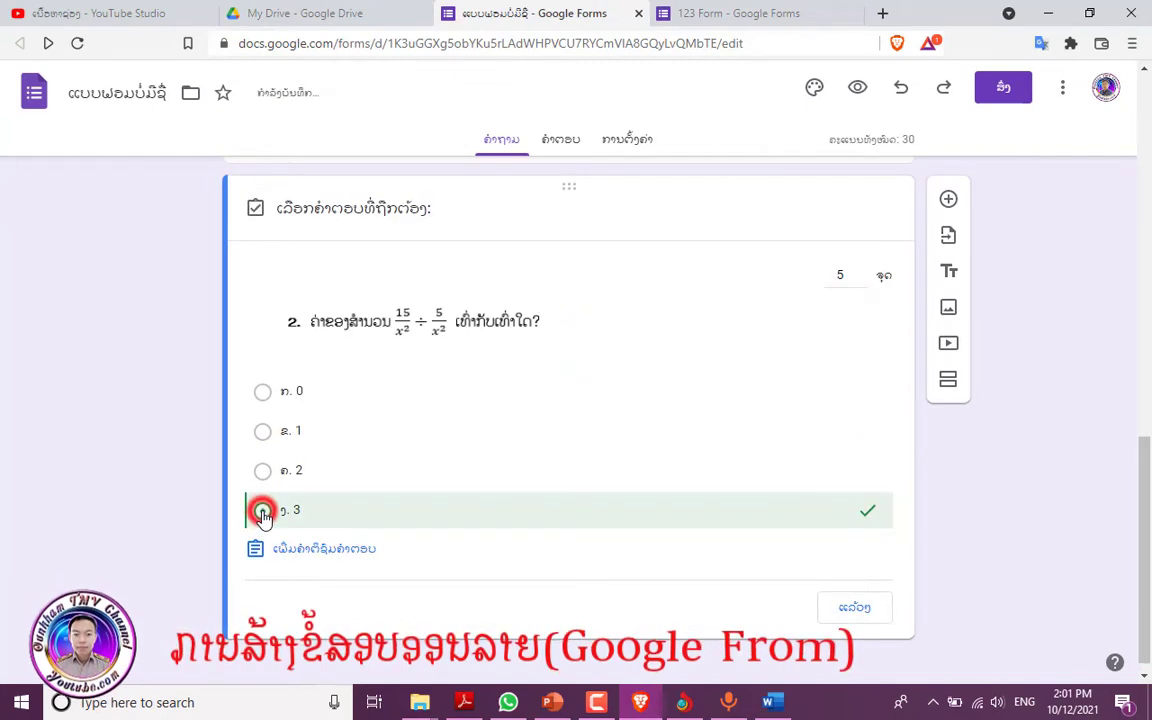
pyautogui.click(866, 614)
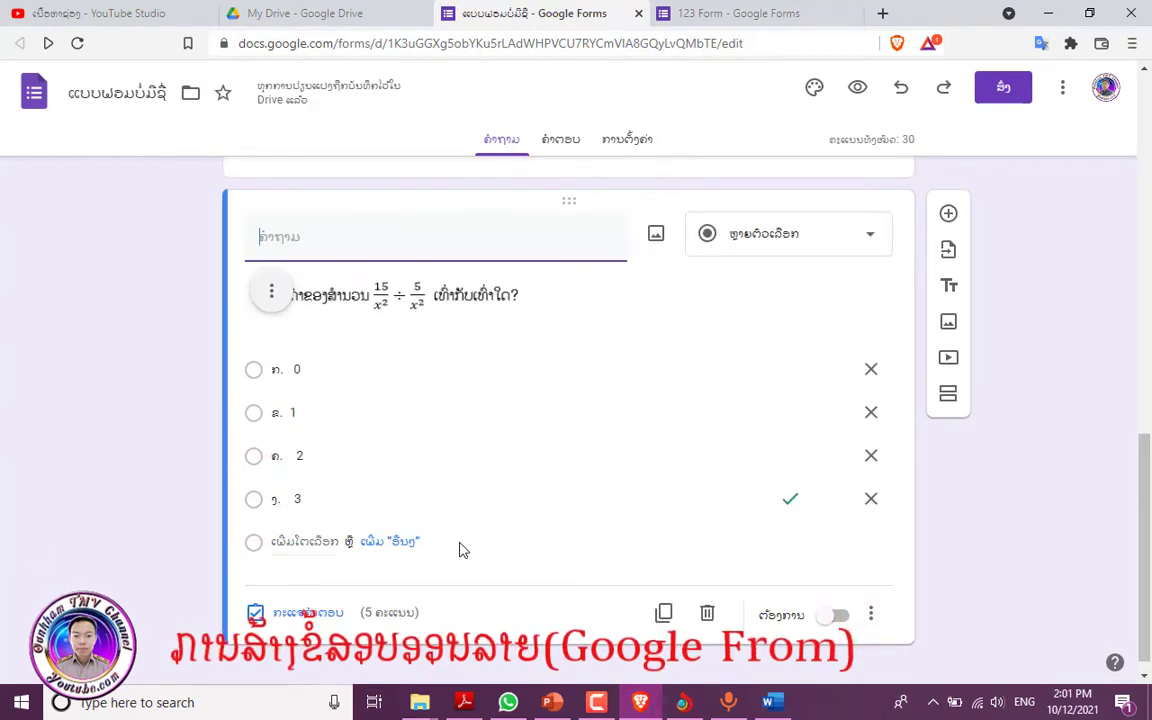
pyautogui.scroll(2, 513, 490)
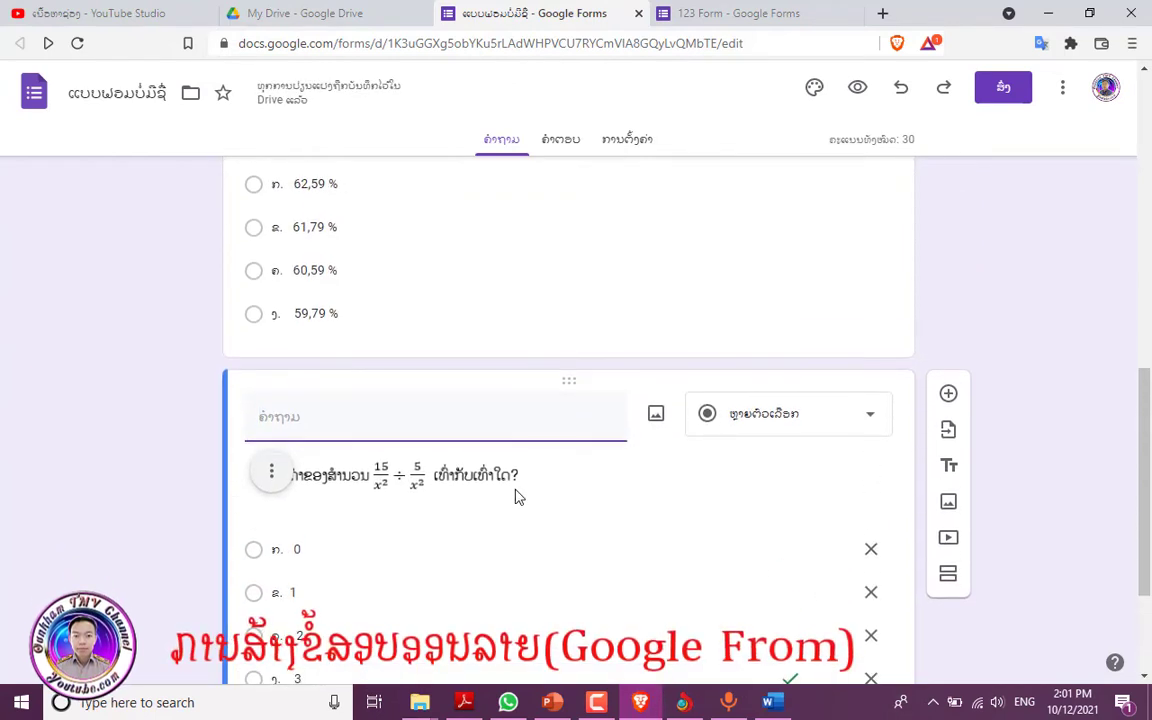
pyautogui.scroll(4, 516, 497)
pyautogui.scroll(-2, 516, 490)
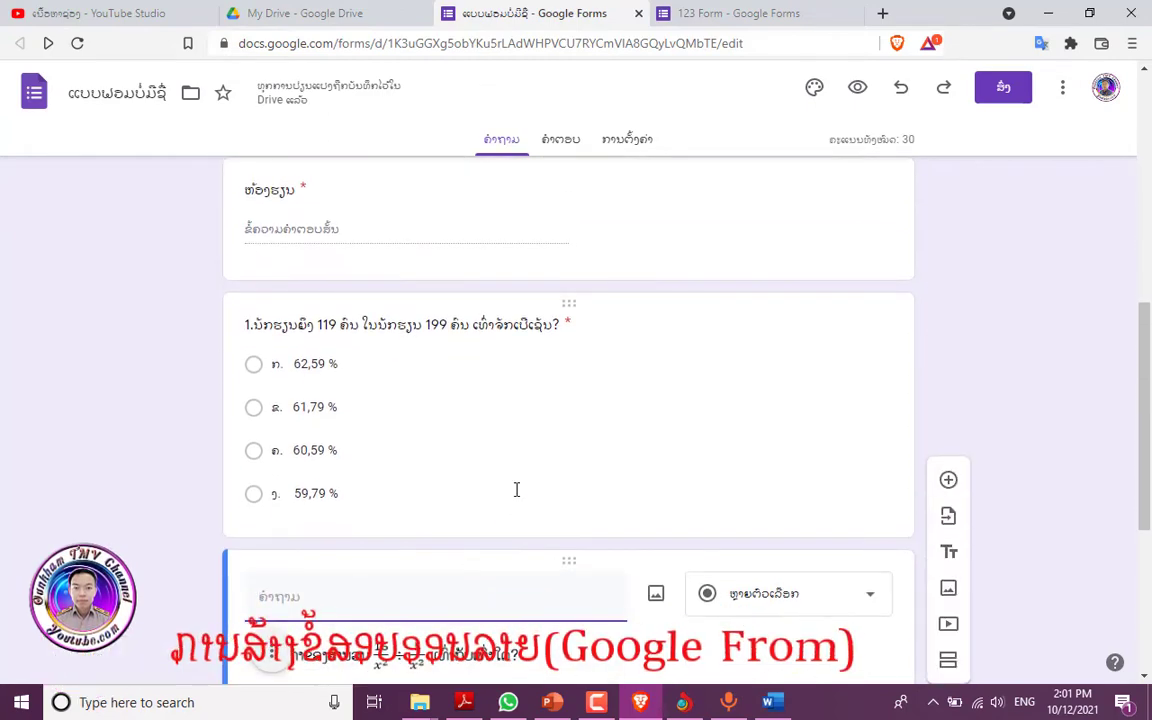
pyautogui.scroll(2, 591, 448)
pyautogui.scroll(3, 591, 448)
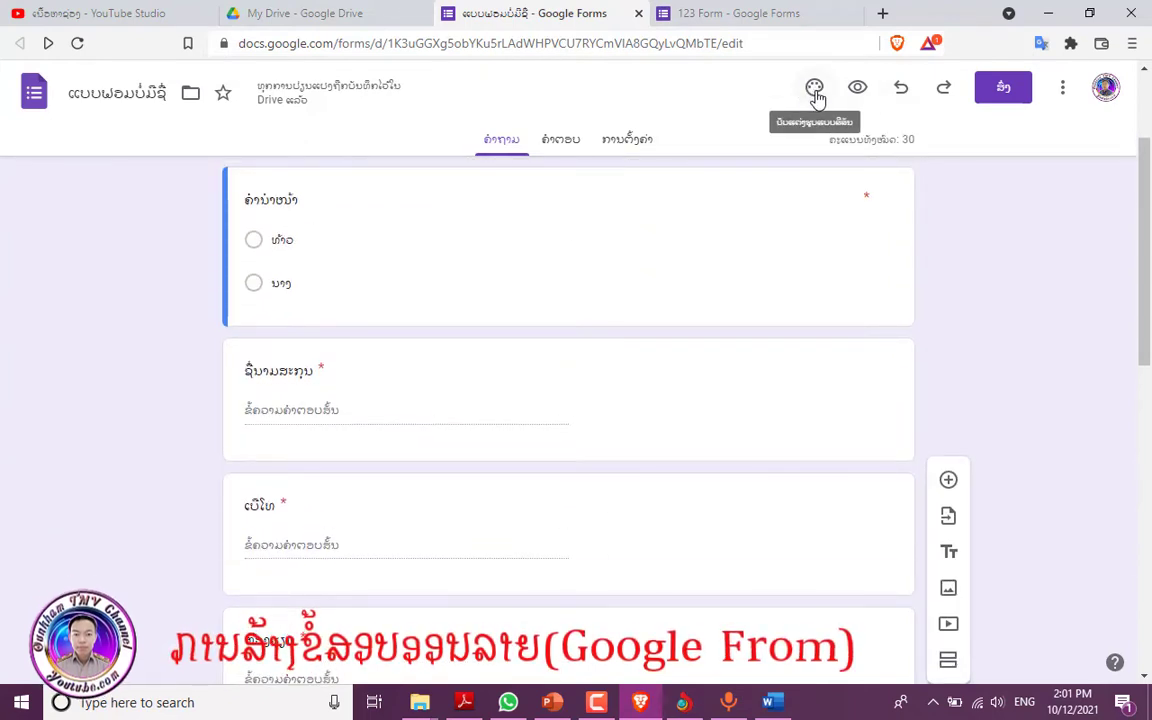
# - Set the form's header image to the bookshelf picture
pyautogui.click(815, 90)
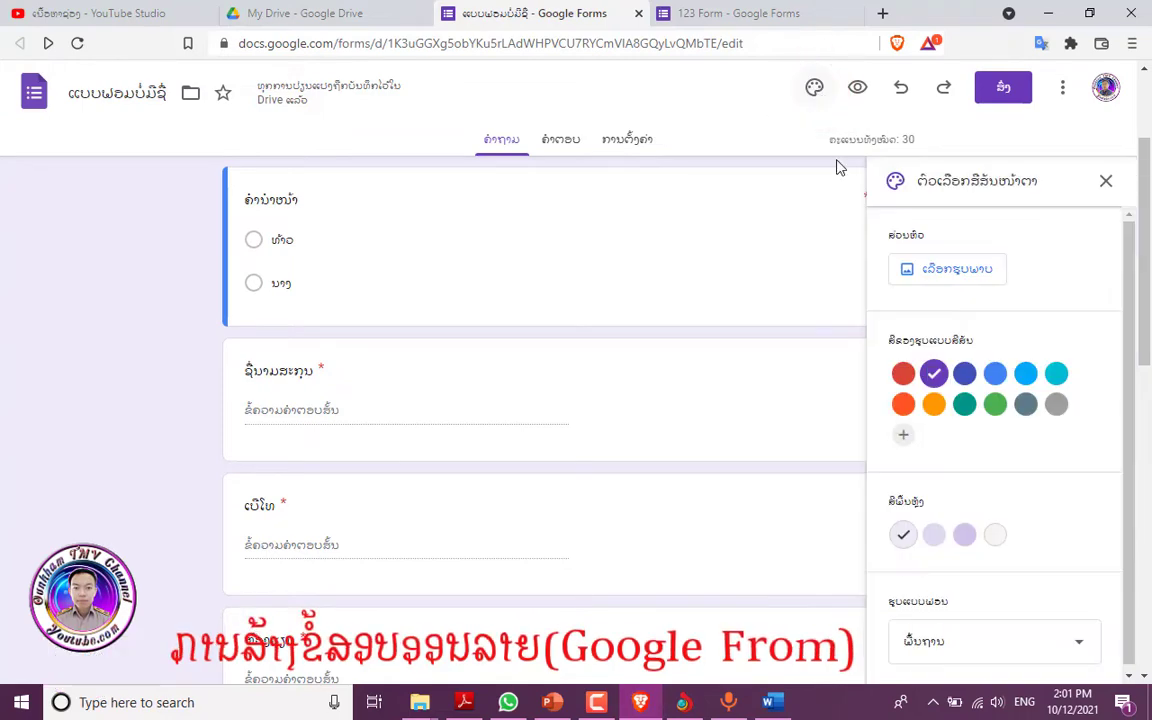
pyautogui.click(943, 275)
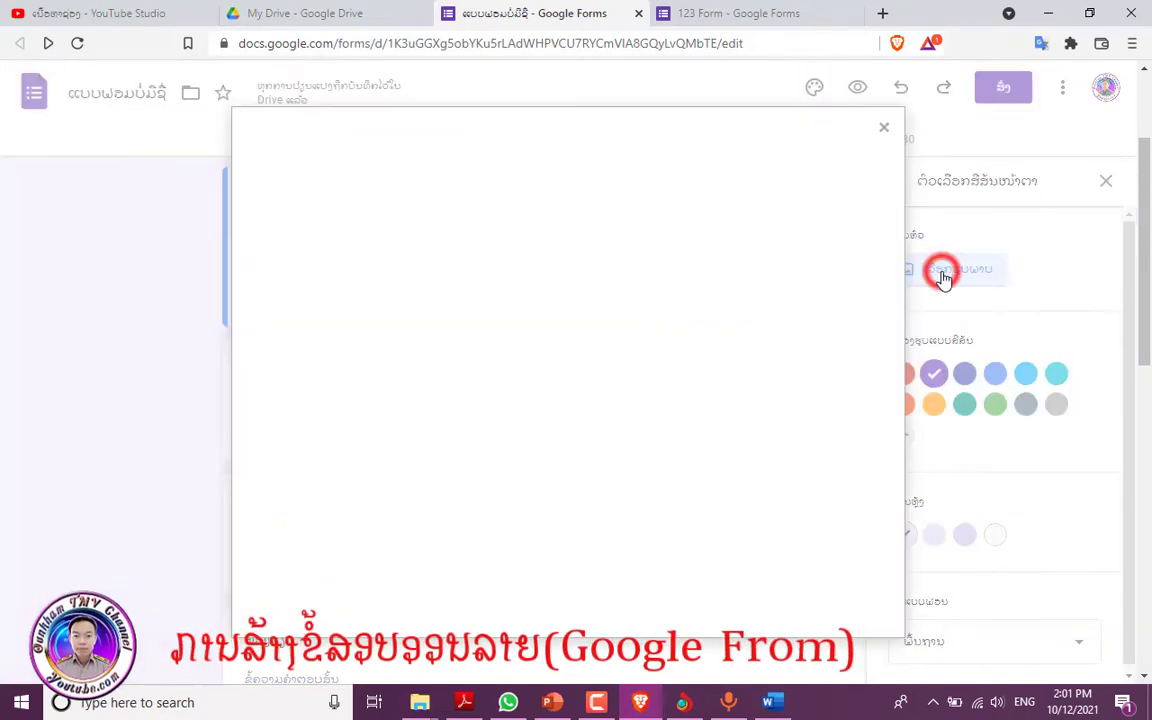
pyautogui.scroll(-5, 388, 442)
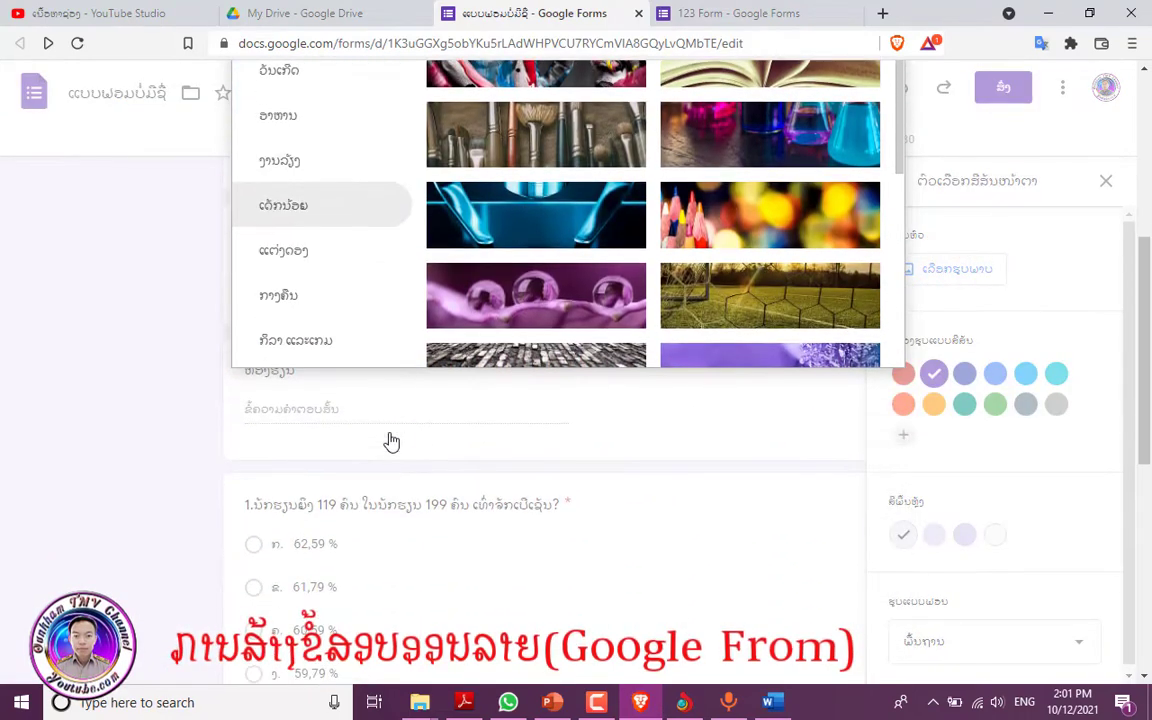
pyautogui.scroll(-5, 652, 315)
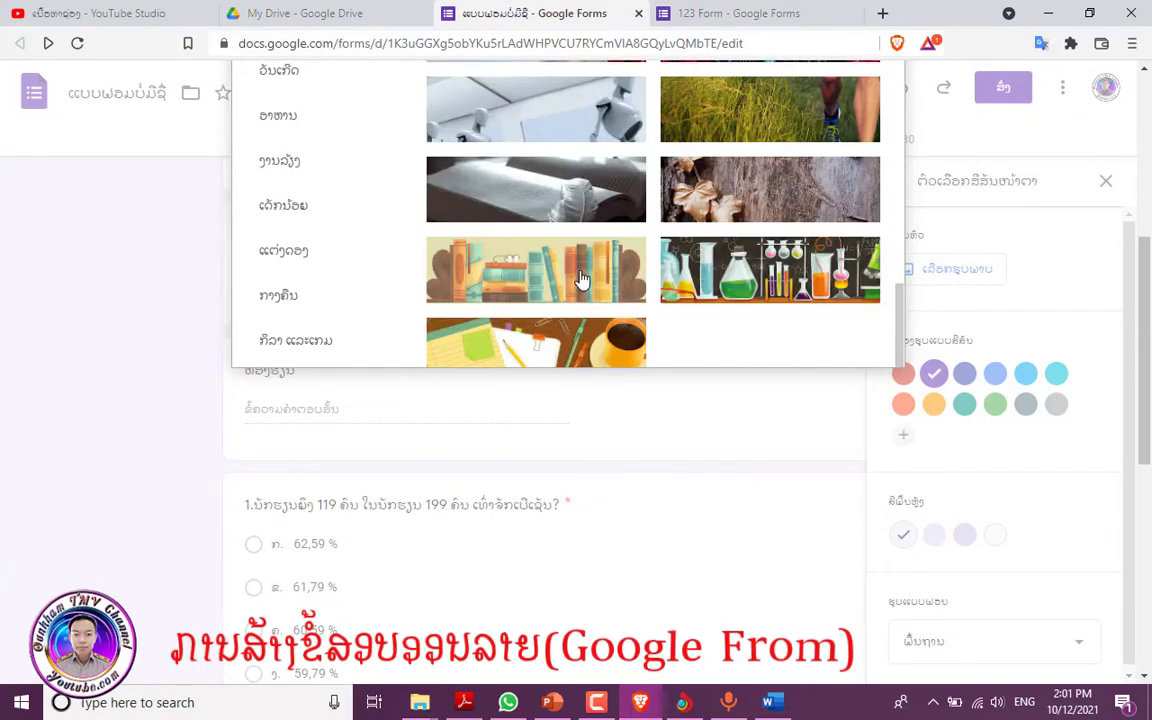
pyautogui.click(522, 245)
pyautogui.click(858, 350)
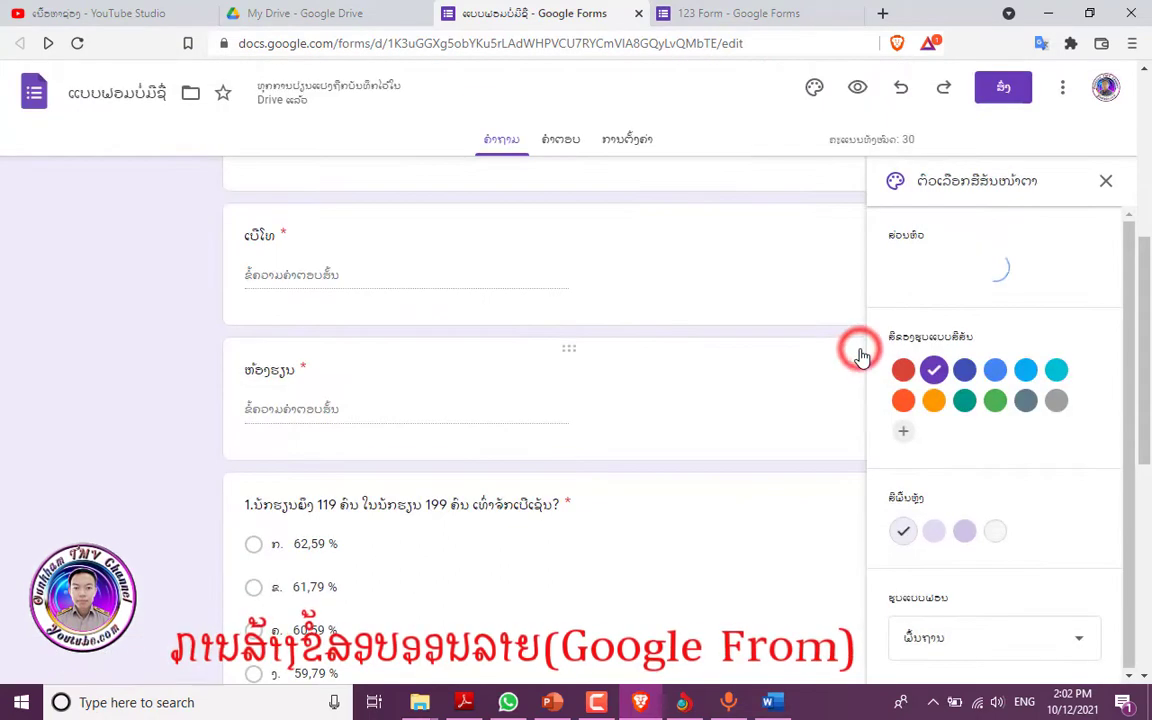
# - Change the page background colour to the darker peach swatch
pyautogui.scroll(2, 649, 353)
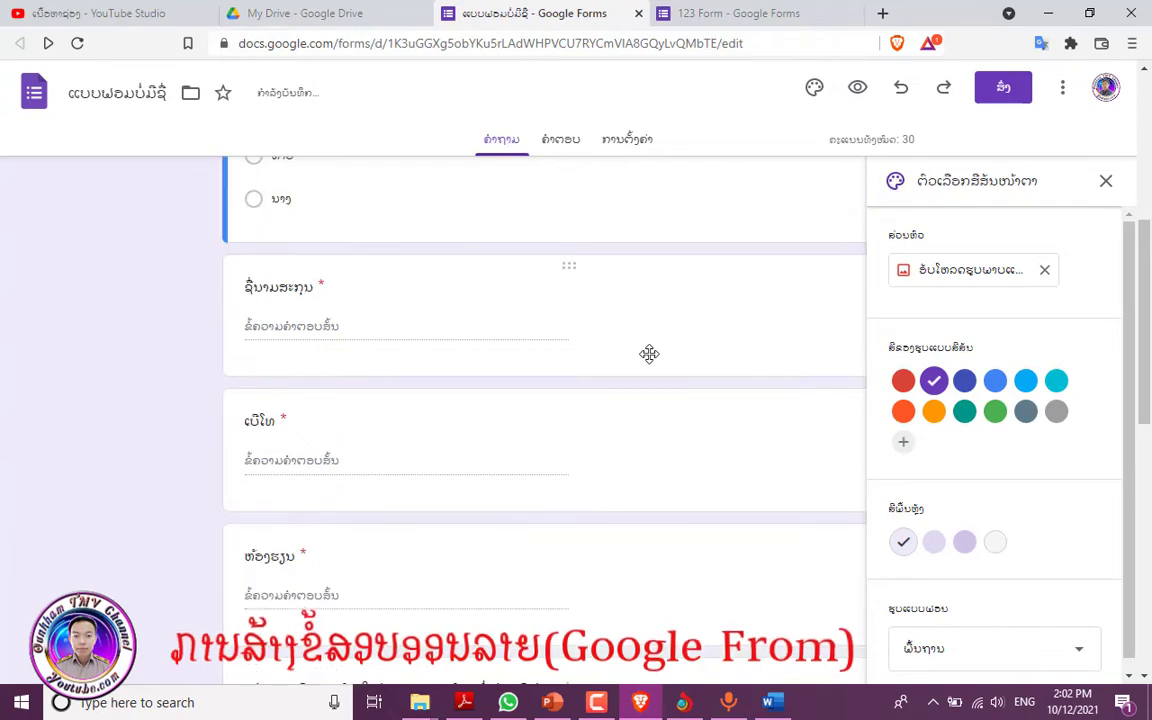
pyautogui.scroll(4, 640, 360)
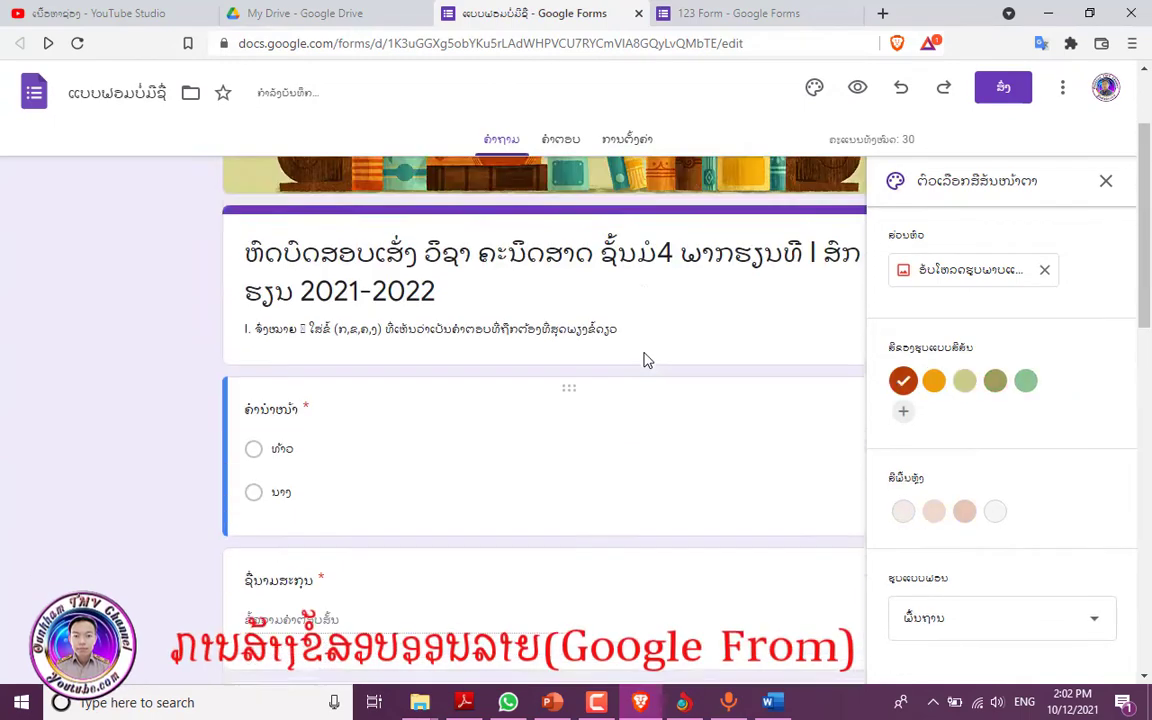
pyautogui.scroll(1, 645, 355)
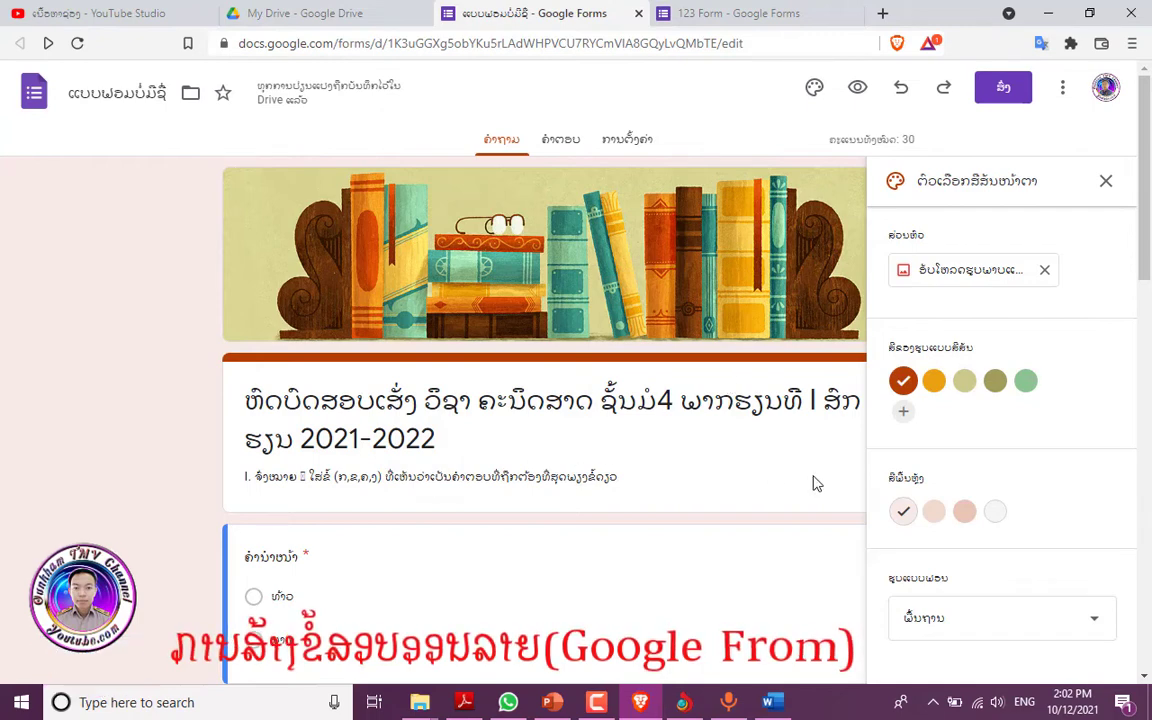
pyautogui.click(965, 513)
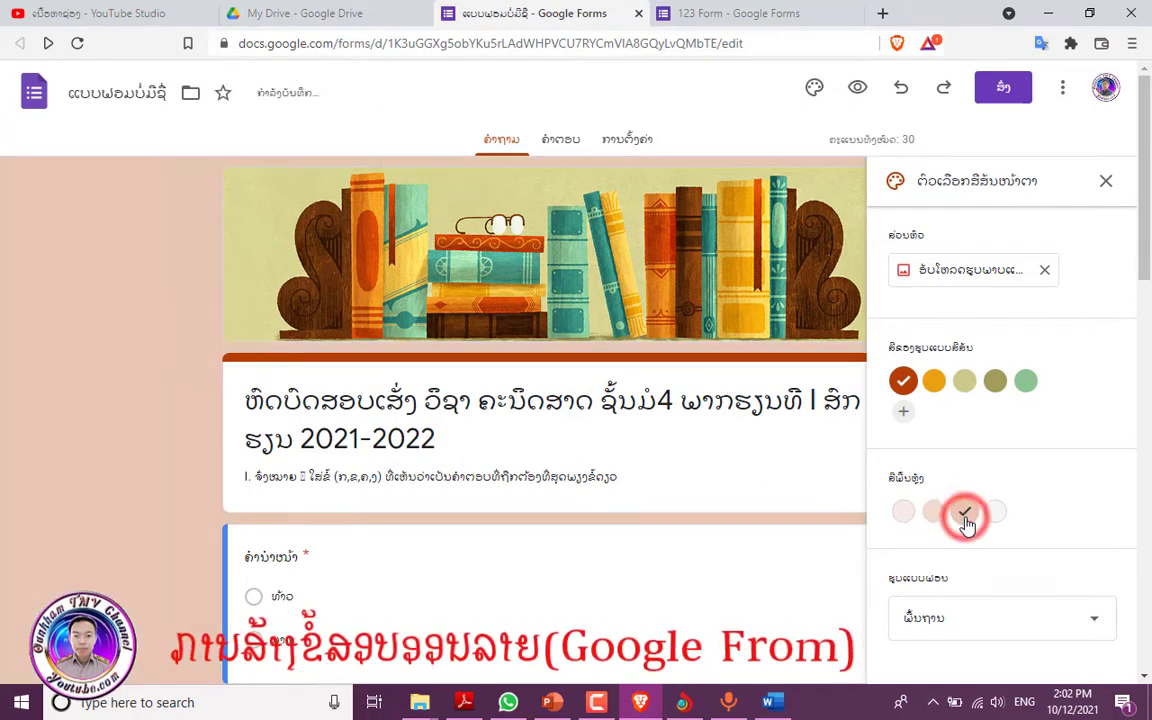
pyautogui.click(95, 411)
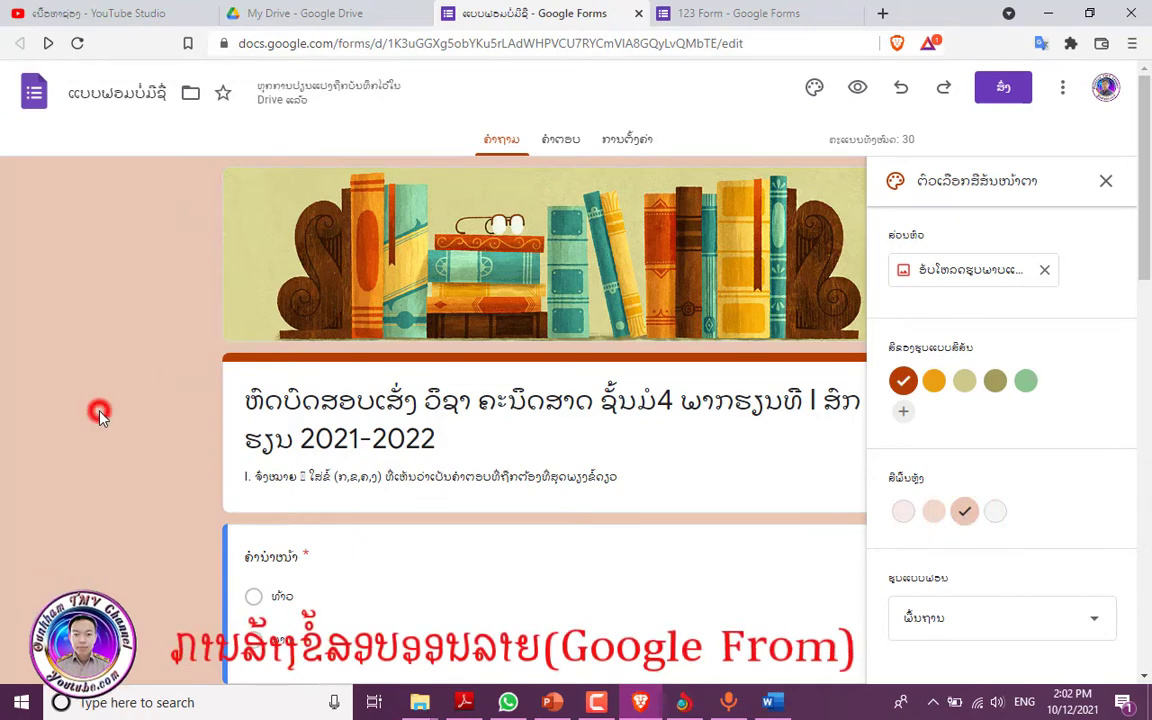
pyautogui.scroll(-2, 162, 463)
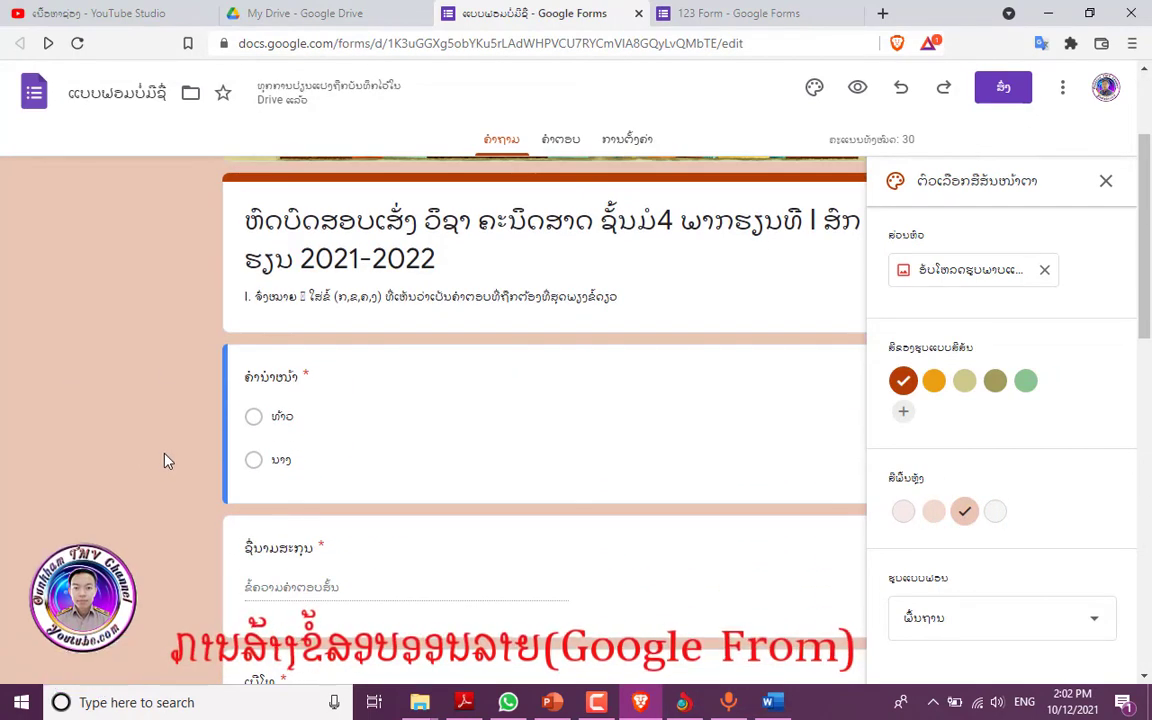
pyautogui.scroll(-2, 304, 412)
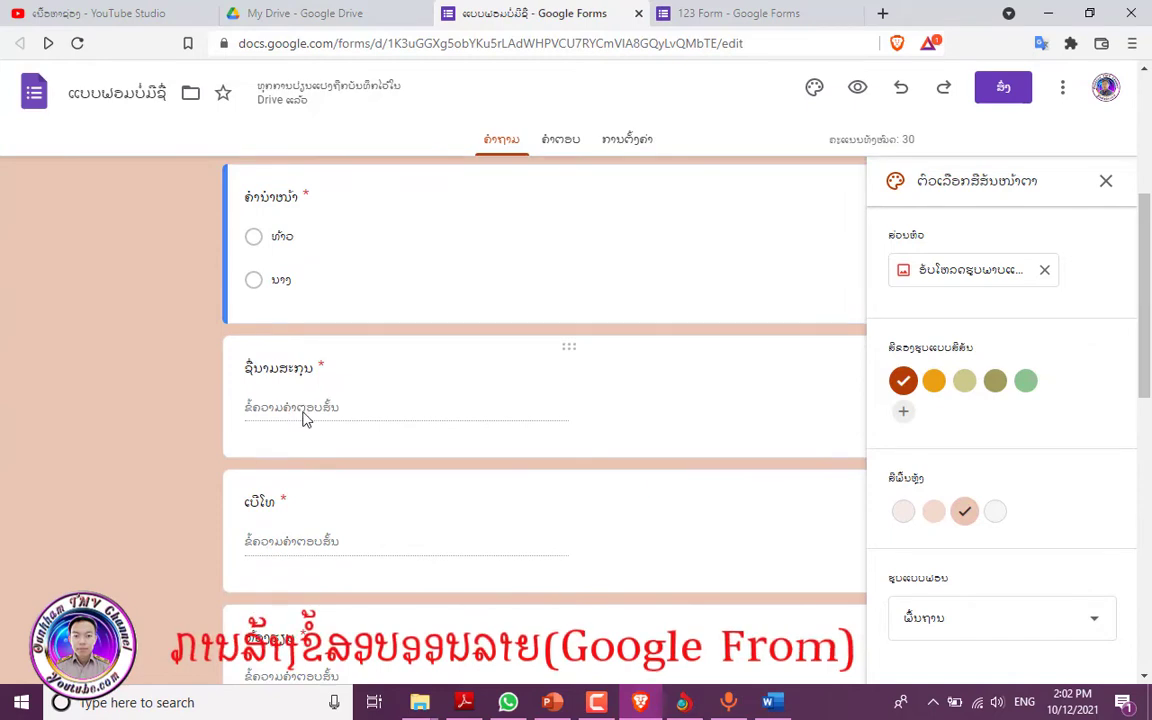
pyautogui.scroll(-6, 304, 418)
# - Close the theme panel and turn on Required for question 2
pyautogui.click(303, 411)
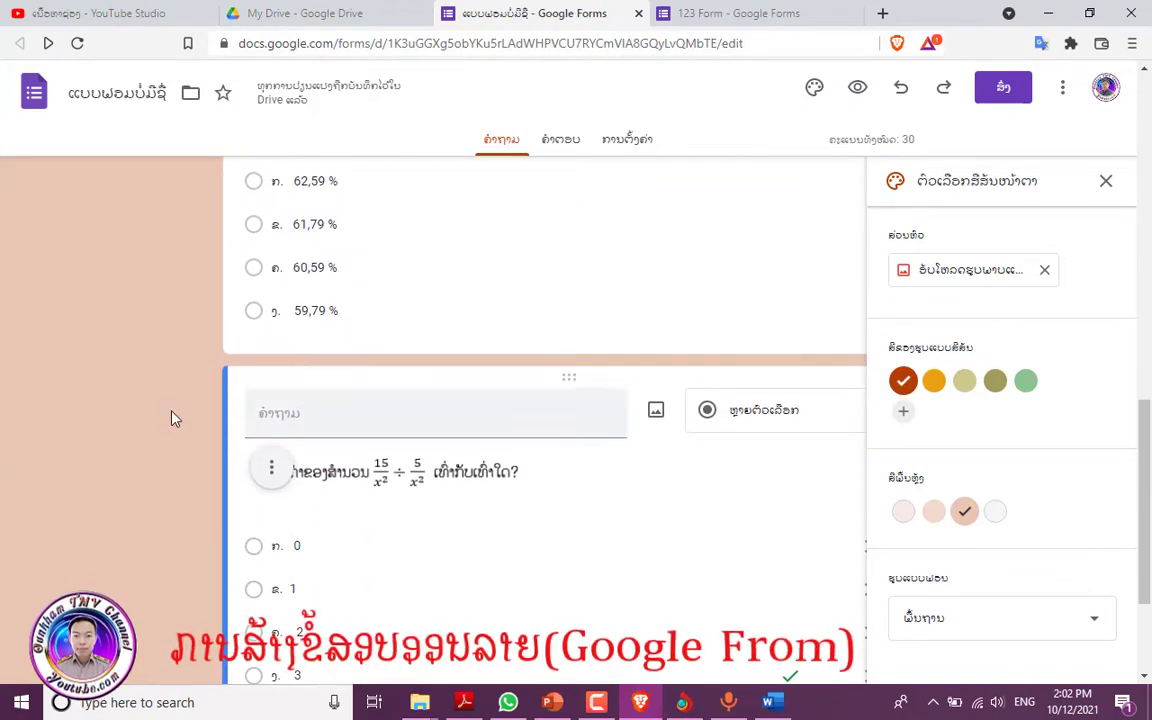
pyautogui.click(1106, 181)
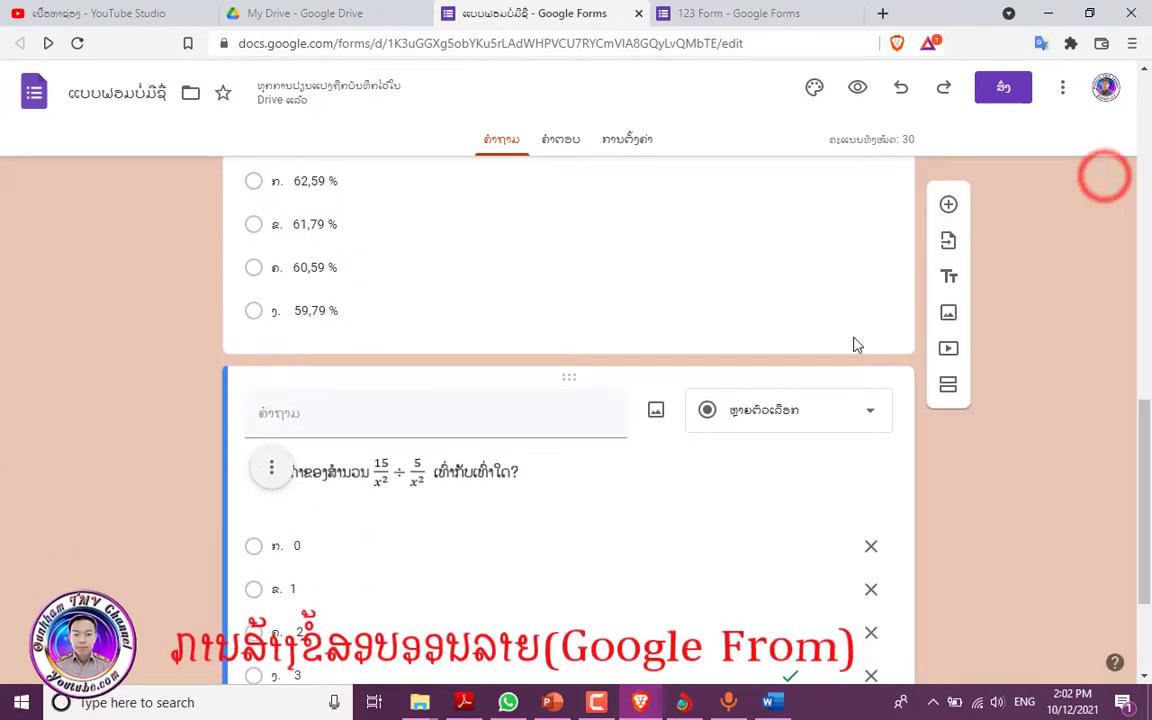
pyautogui.scroll(-1, 558, 377)
pyautogui.scroll(-1, 558, 377)
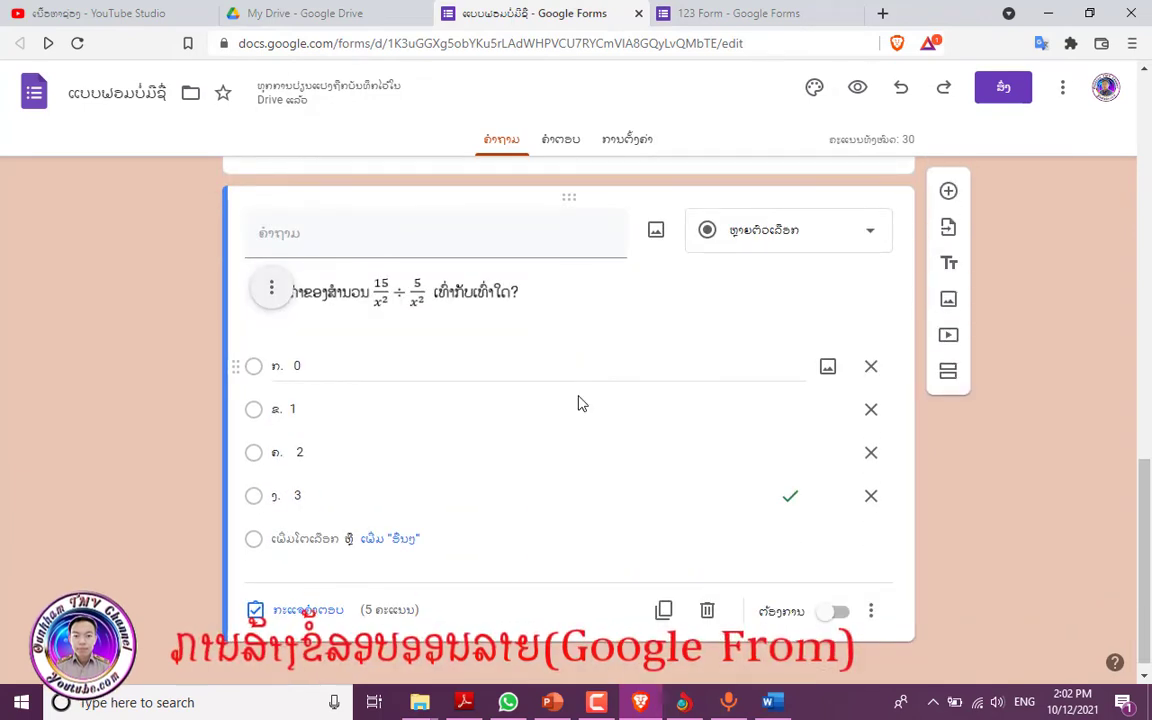
pyautogui.scroll(4, 501, 382)
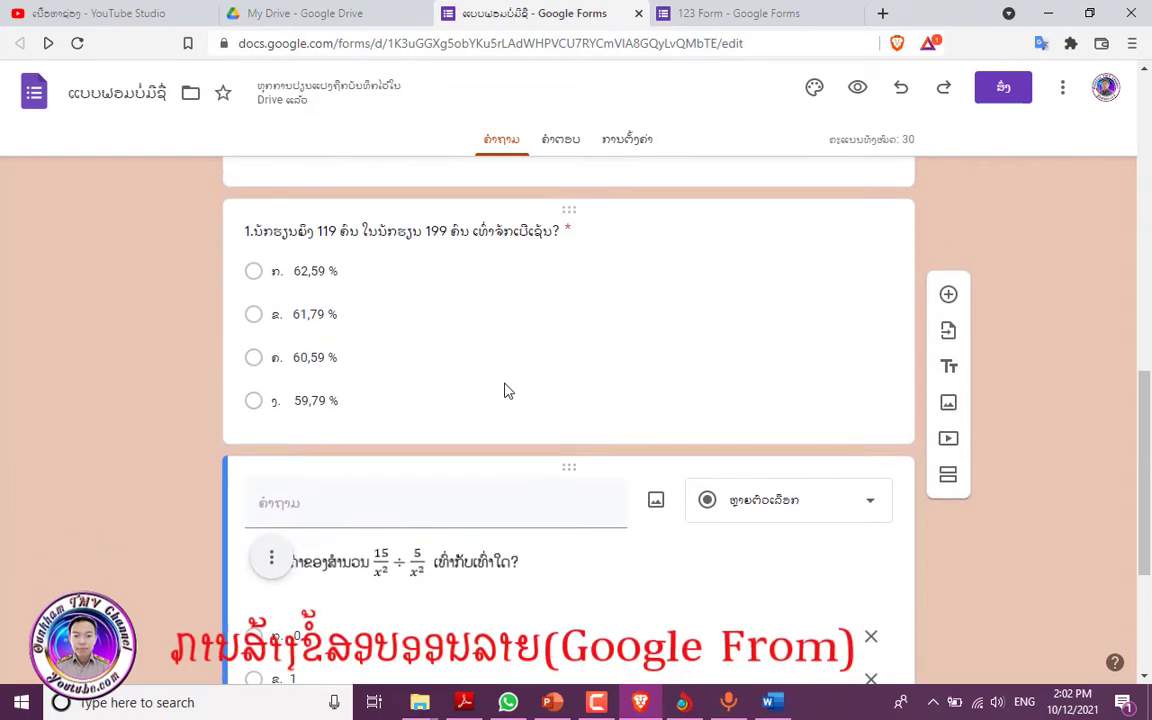
pyautogui.scroll(-4, 505, 391)
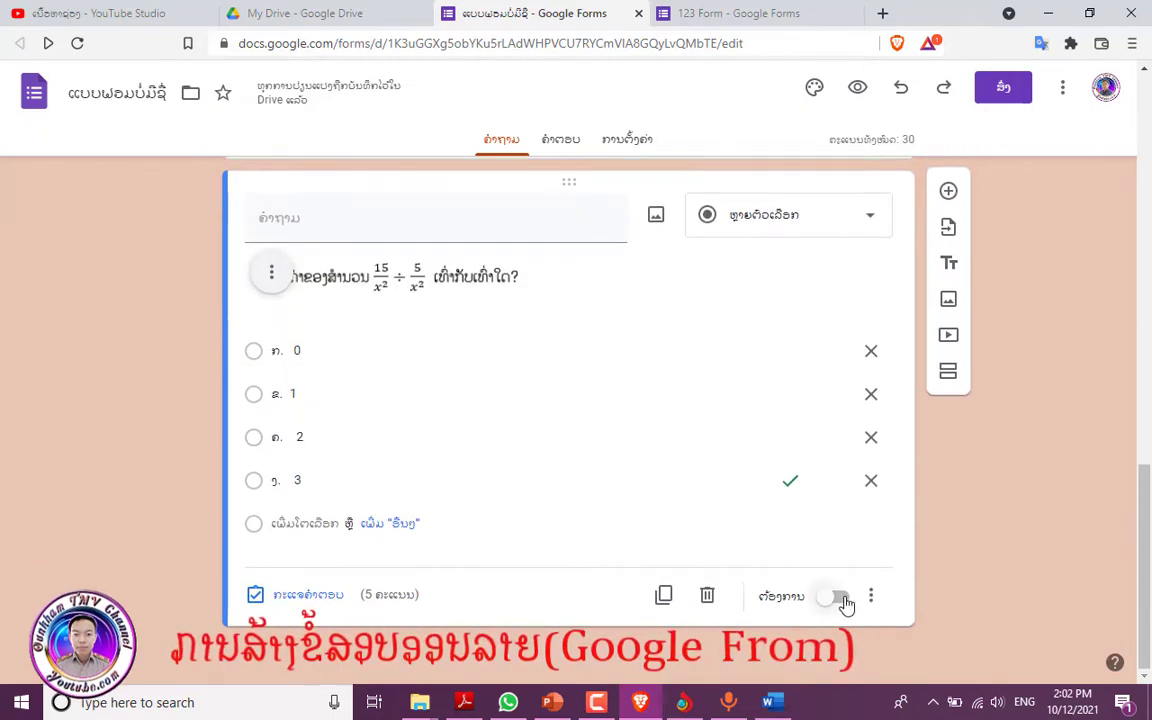
pyautogui.click(840, 600)
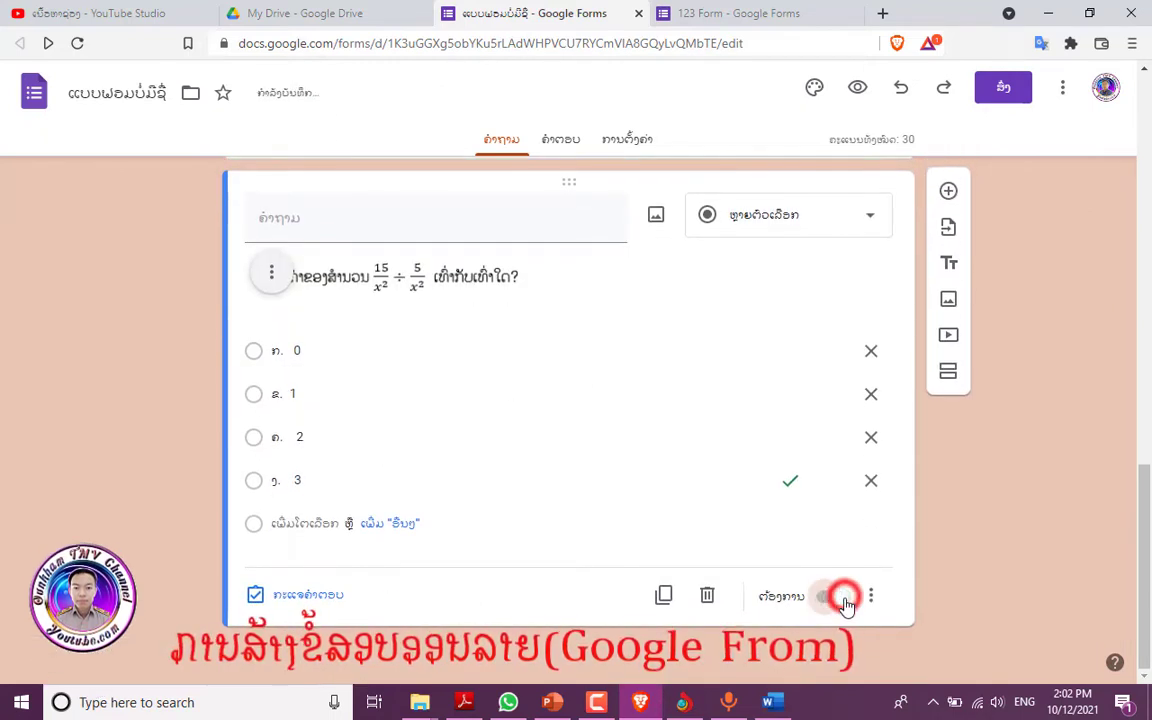
pyautogui.scroll(2, 530, 445)
pyautogui.scroll(2, 533, 452)
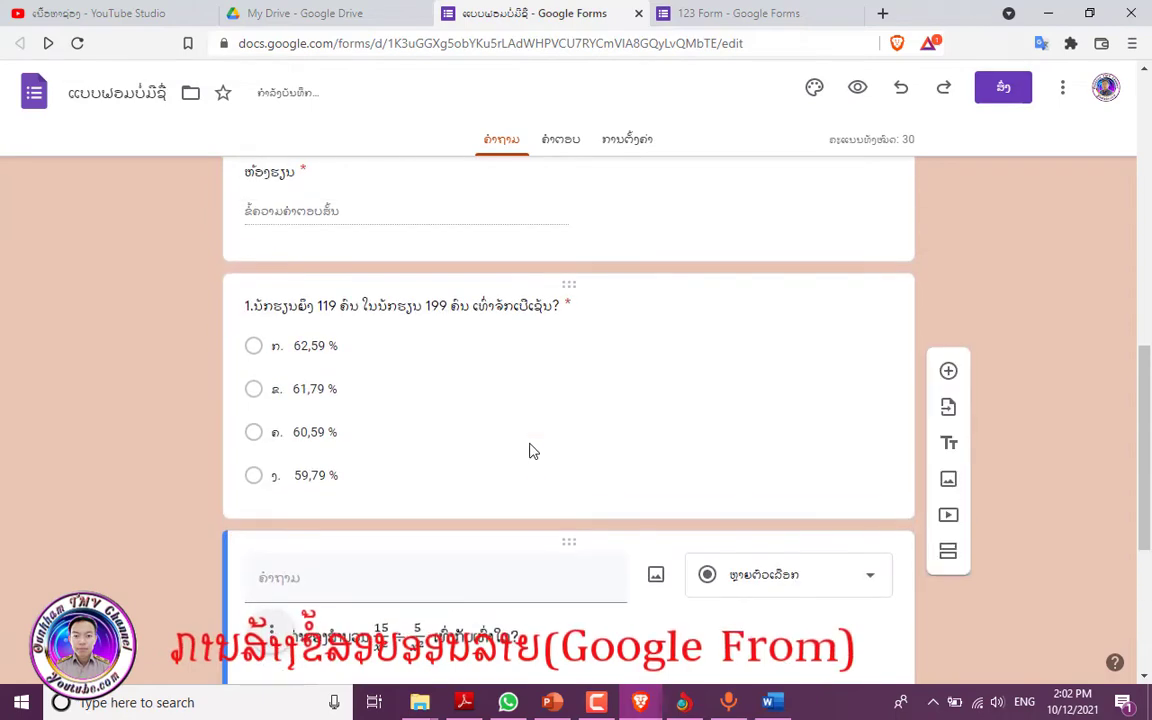
pyautogui.scroll(2, 686, 432)
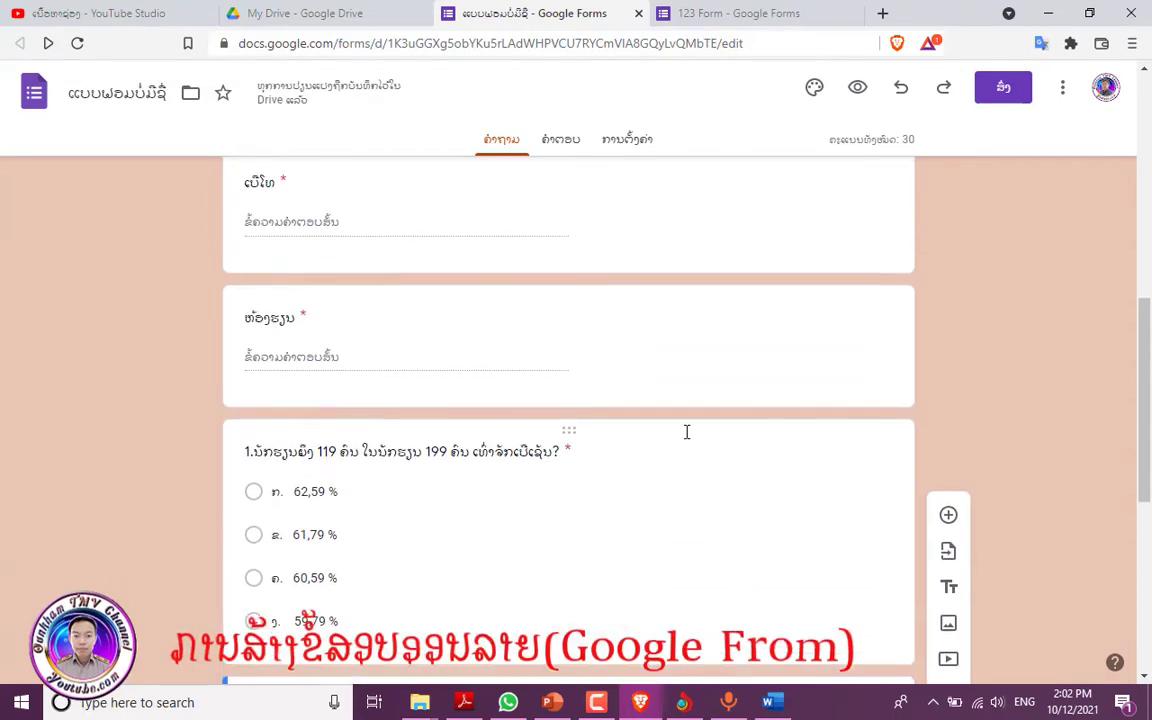
pyautogui.scroll(8, 686, 450)
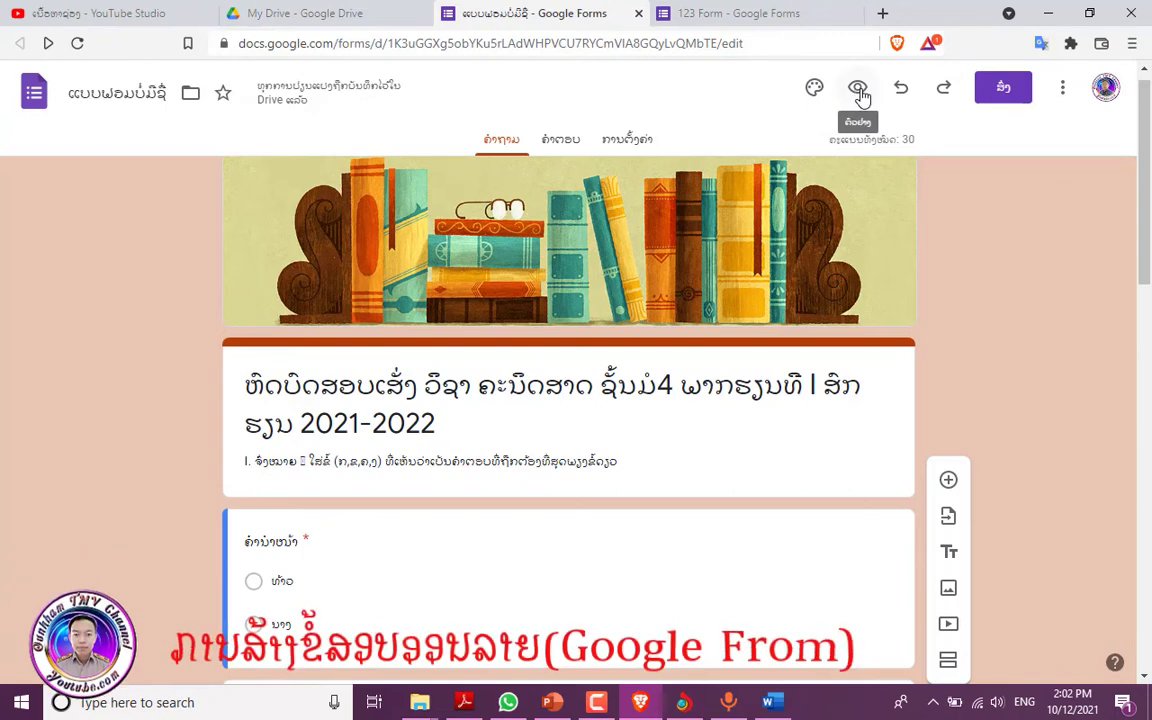
# - Preview the quiz as a respondent, checking the banner and every question, then go back to the editor
pyautogui.click(858, 89)
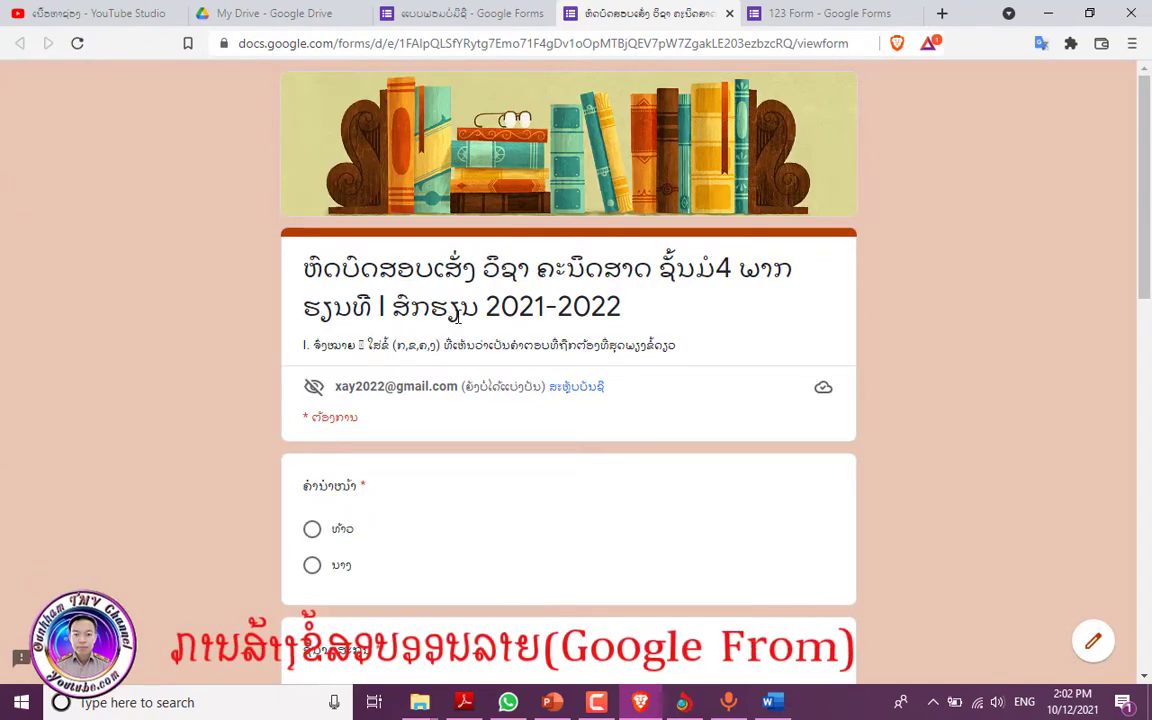
pyautogui.scroll(-4, 455, 313)
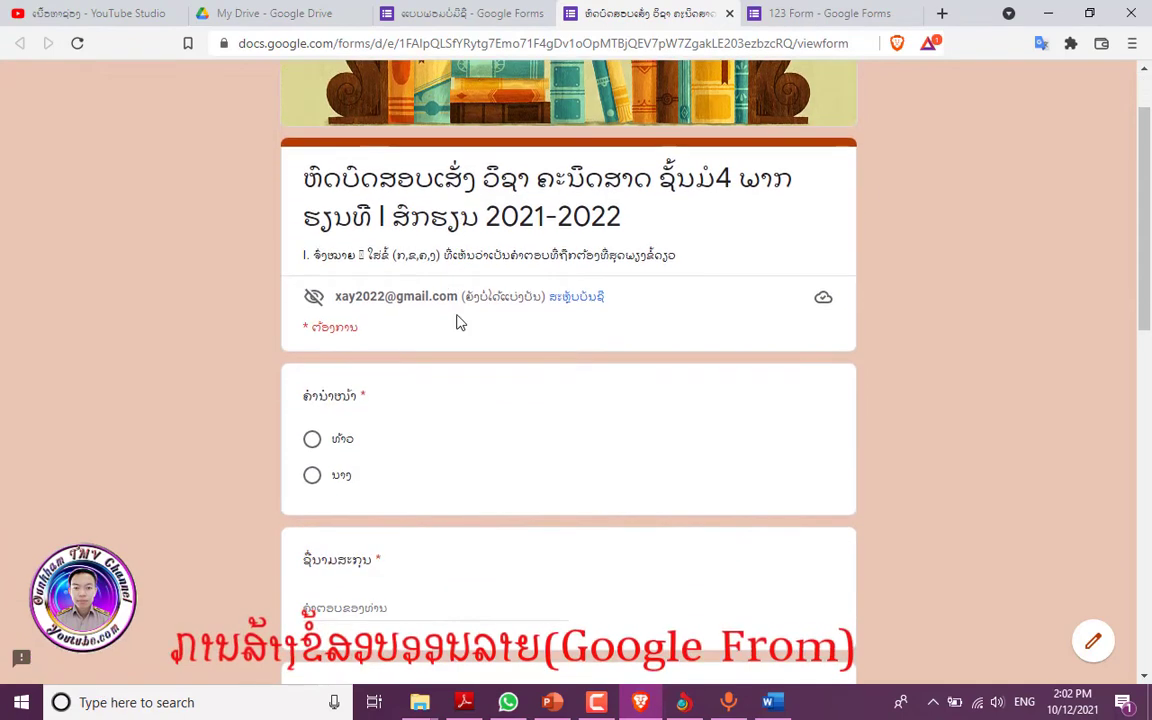
pyautogui.scroll(1, 380, 258)
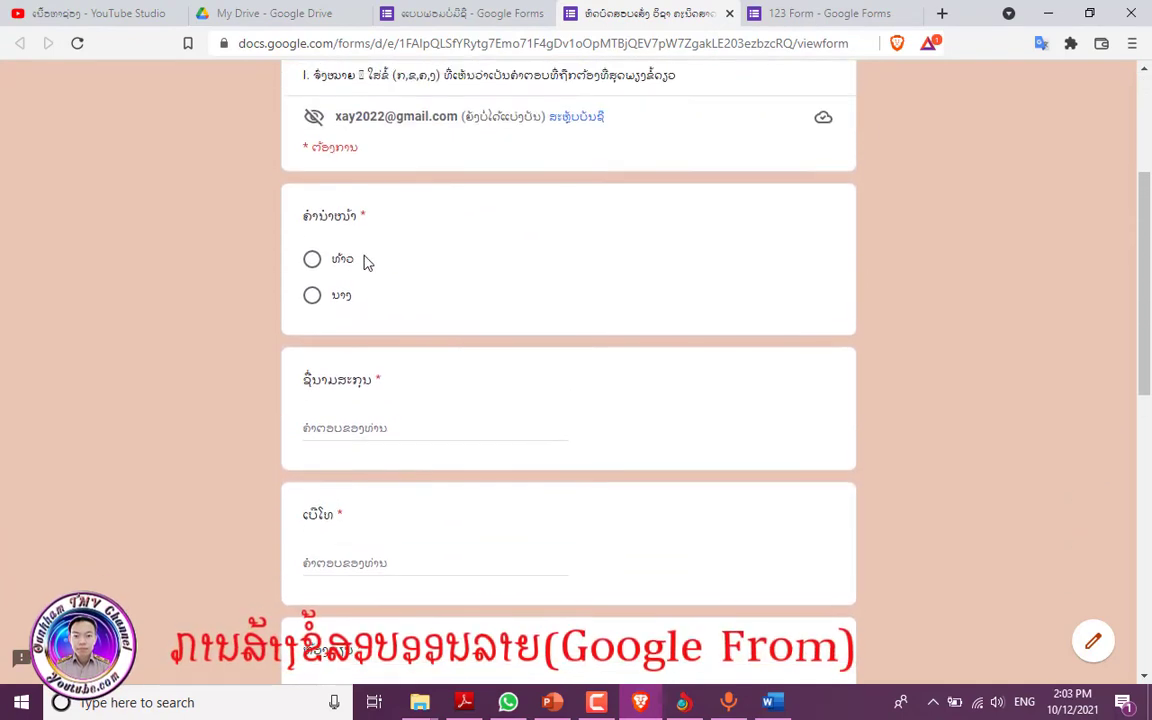
pyautogui.scroll(-1, 358, 321)
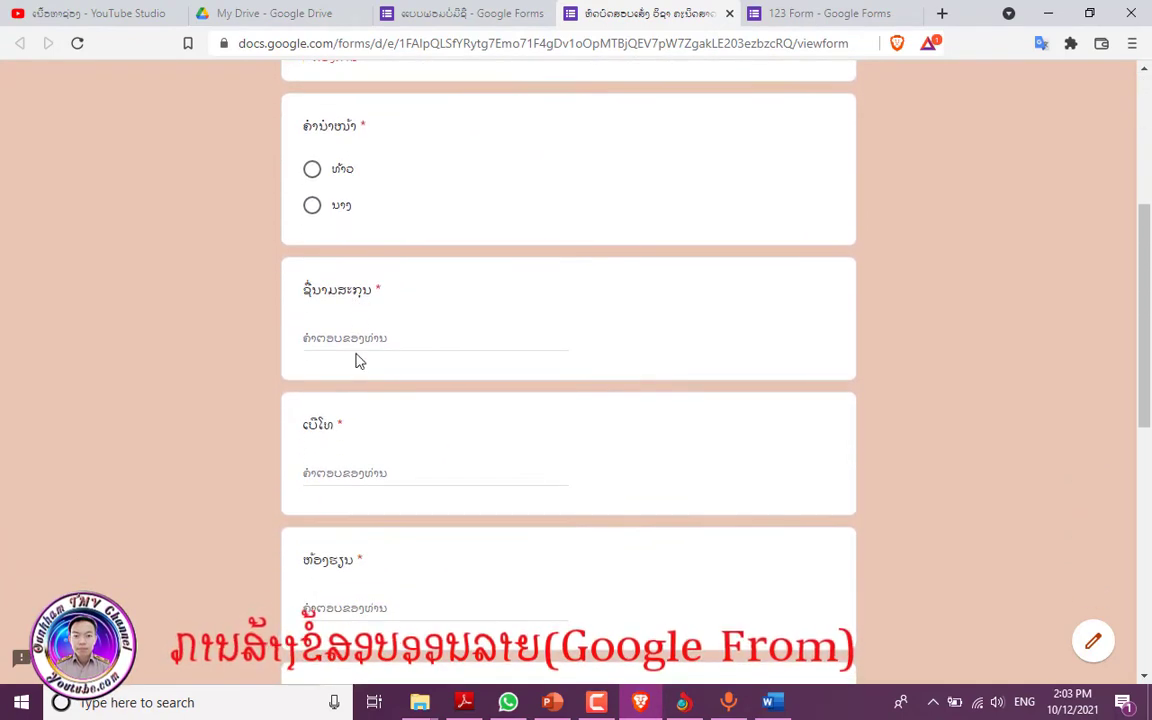
pyautogui.scroll(-2, 358, 361)
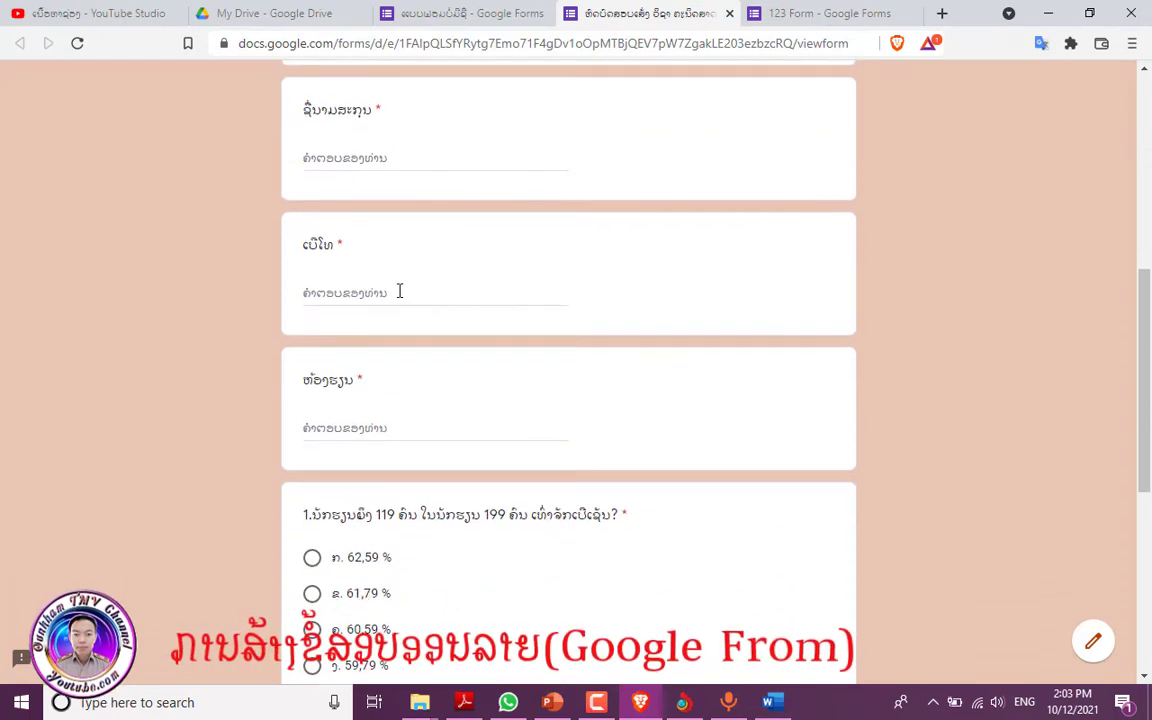
pyautogui.scroll(-2, 362, 367)
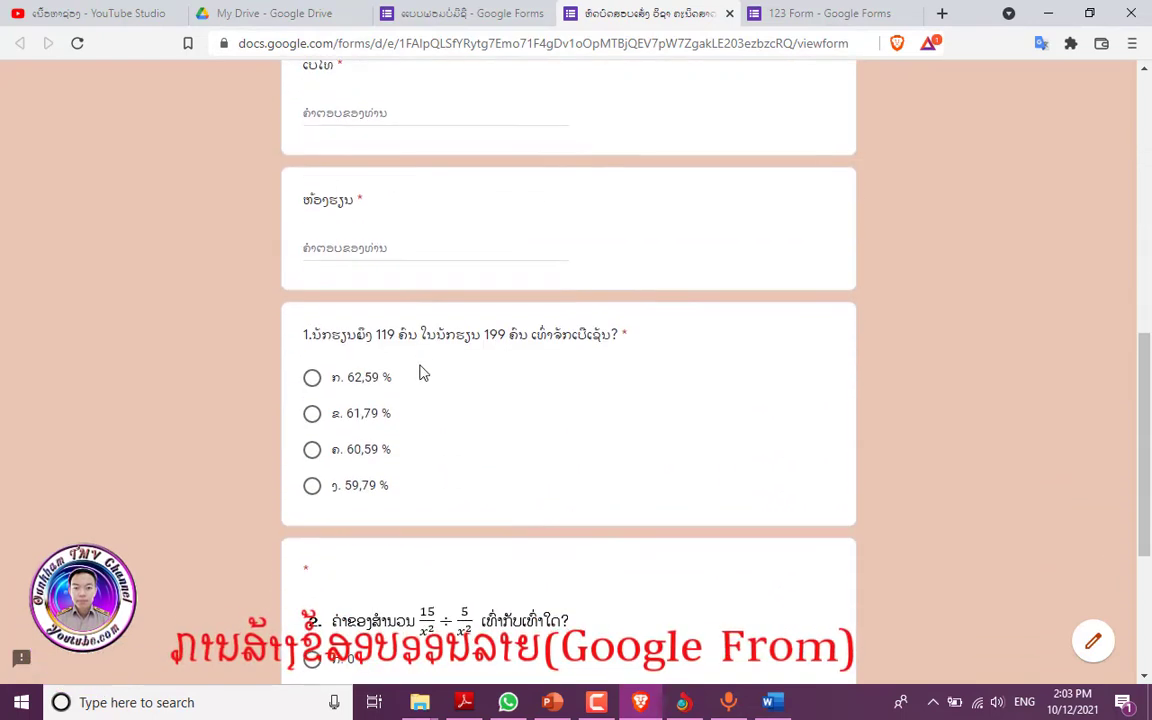
pyautogui.scroll(-1, 432, 339)
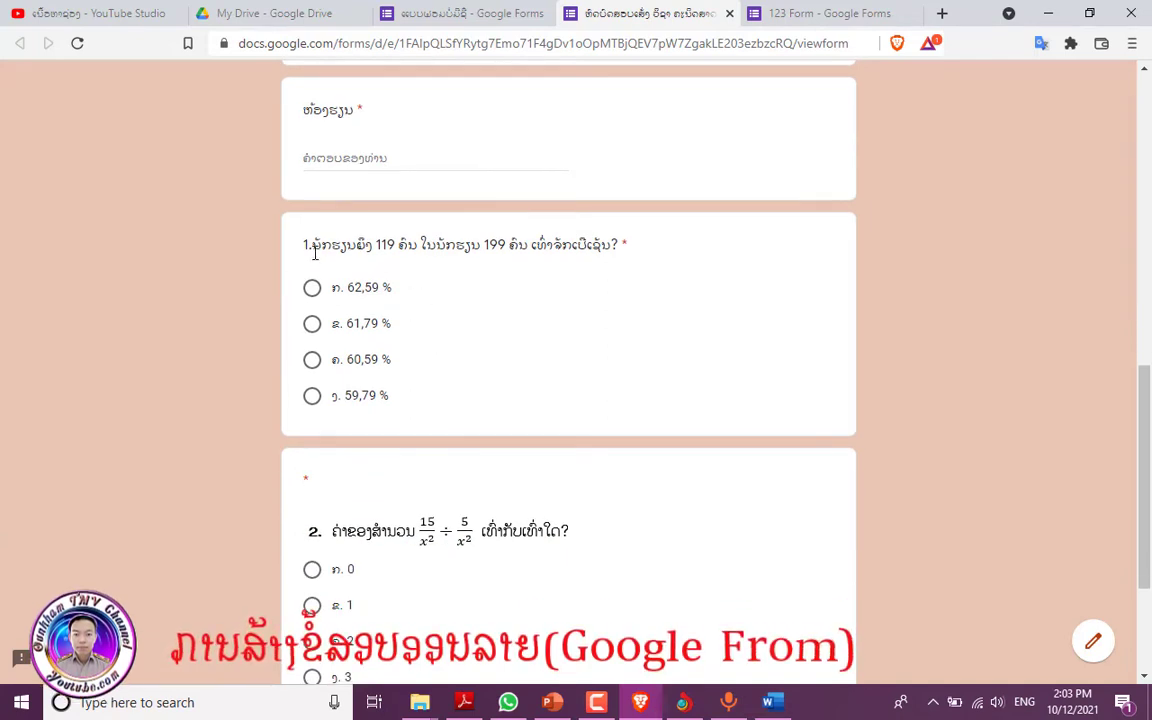
pyautogui.scroll(-2, 434, 279)
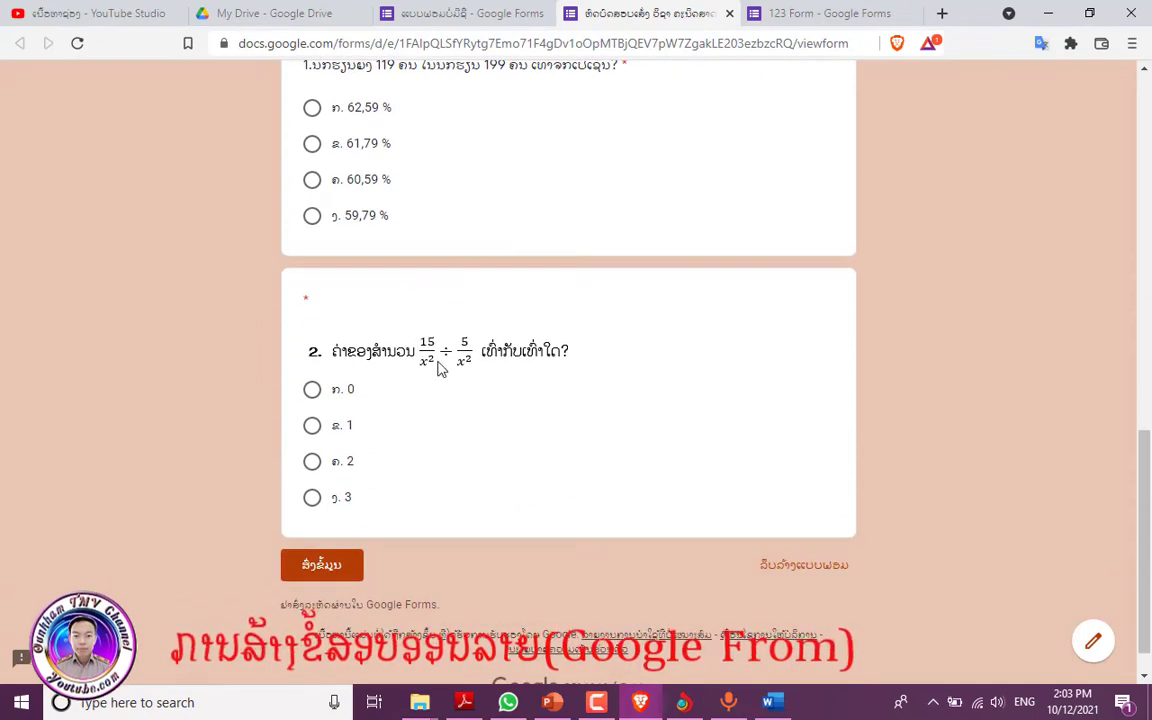
pyautogui.scroll(5, 437, 369)
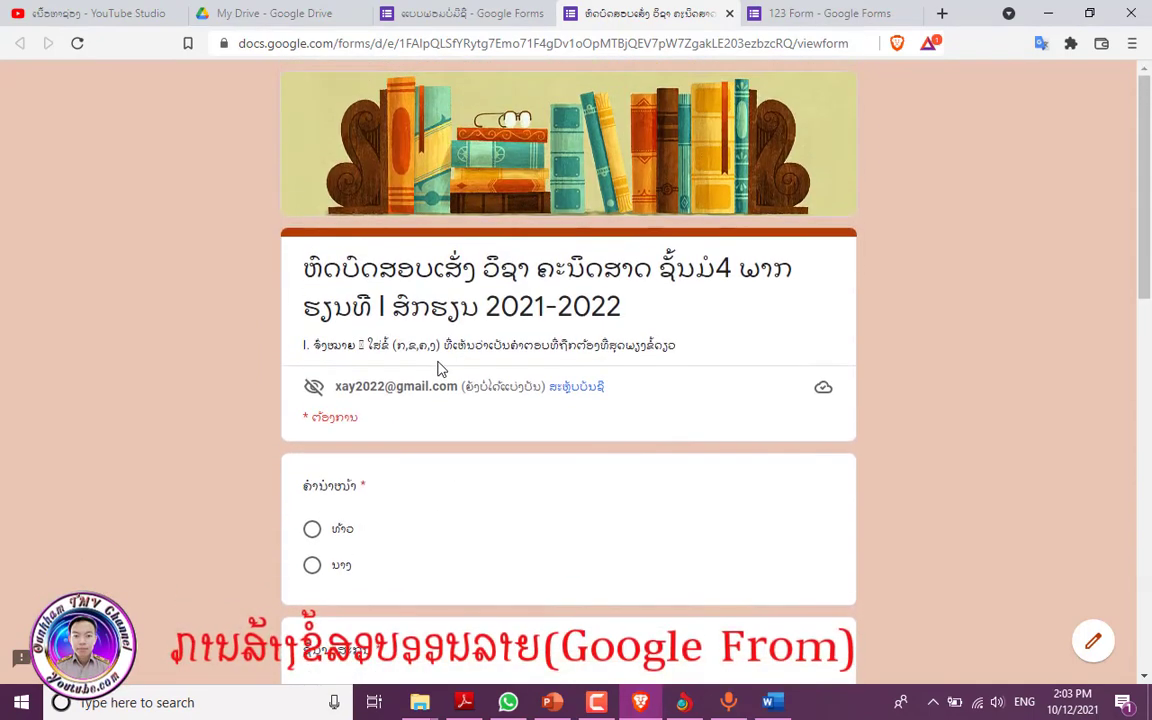
pyautogui.click(452, 14)
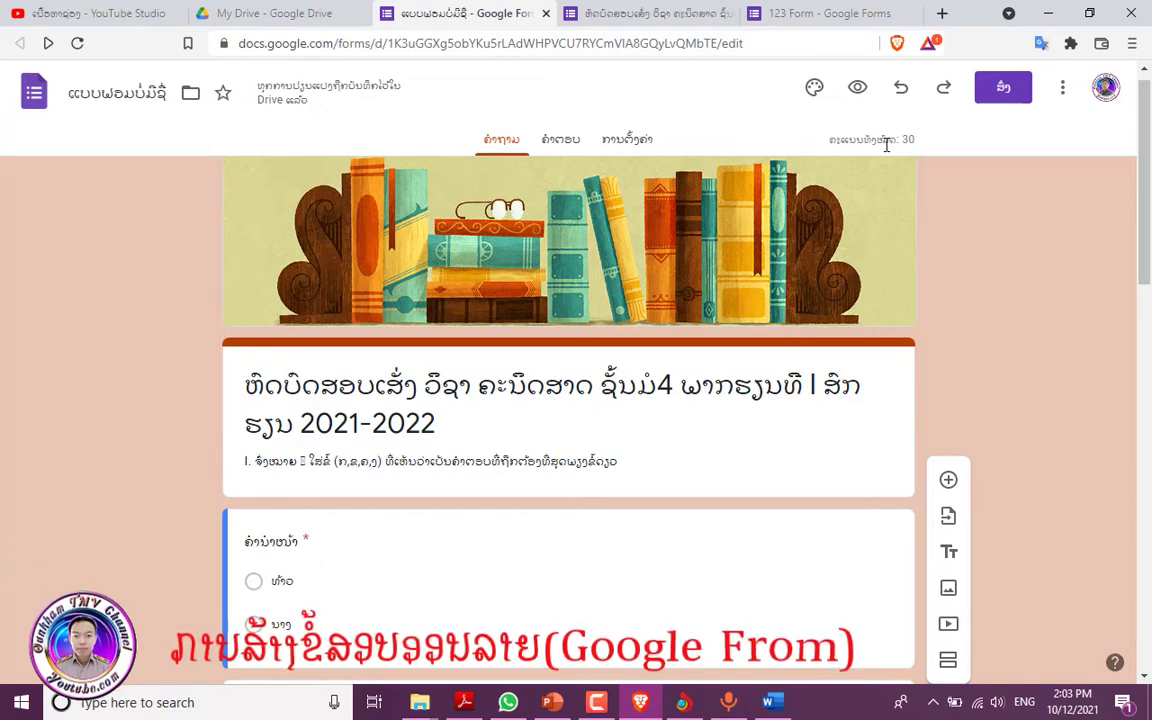
# - Change the default question point value from 5 to 0 in quiz settings
pyautogui.click(625, 153)
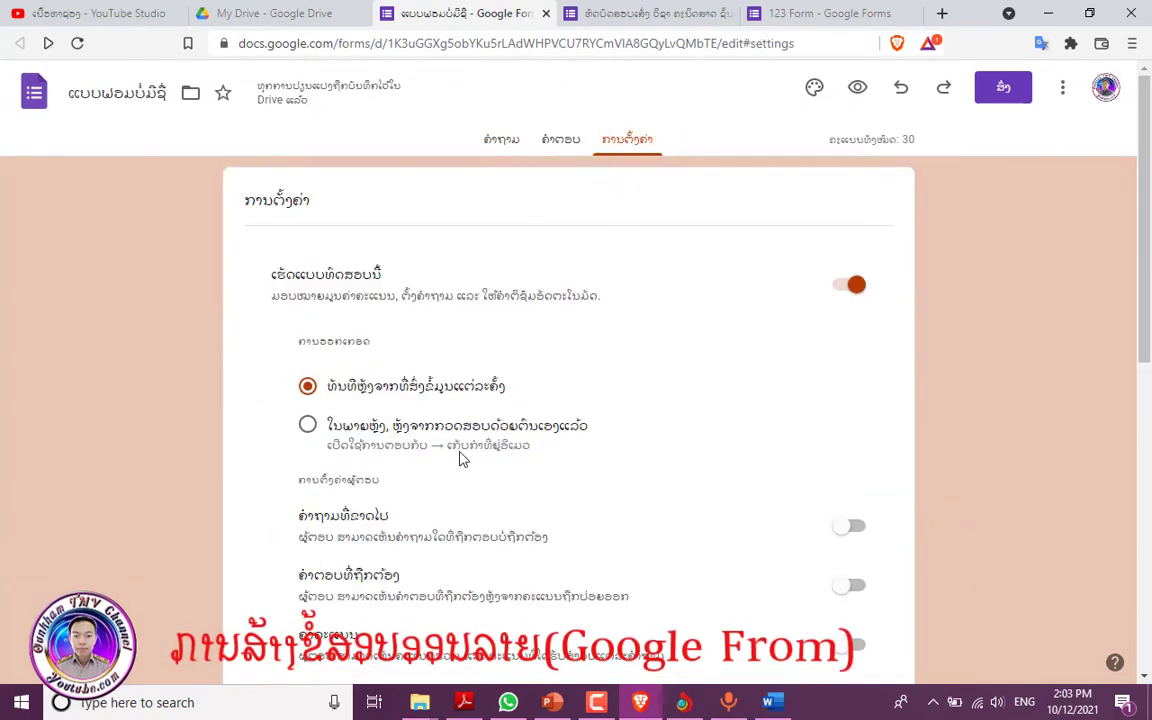
pyautogui.scroll(-4, 461, 458)
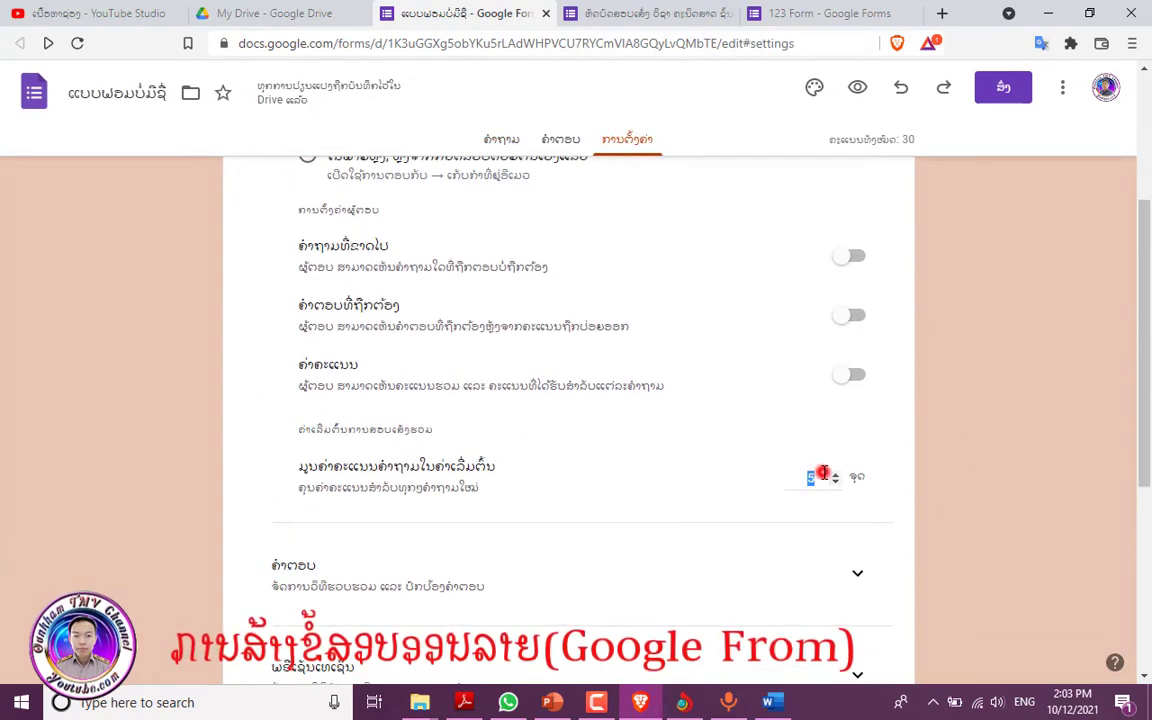
pyautogui.press('BackSpace')
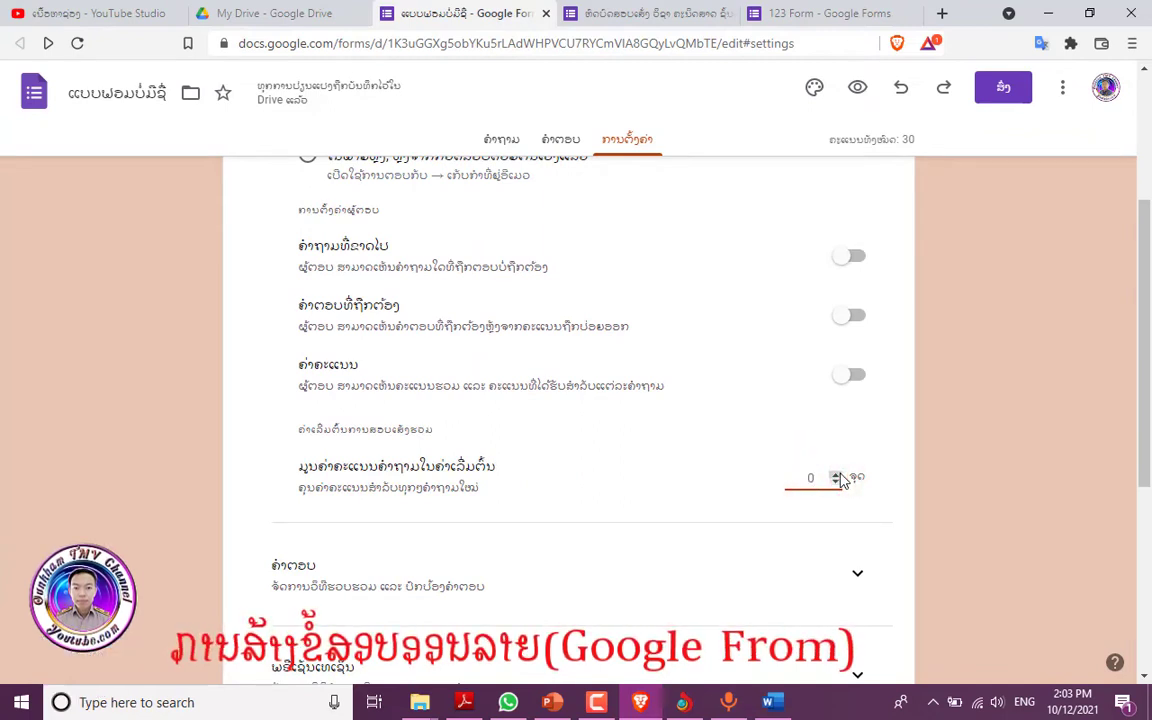
pyautogui.hotkey('alt', 'Left')
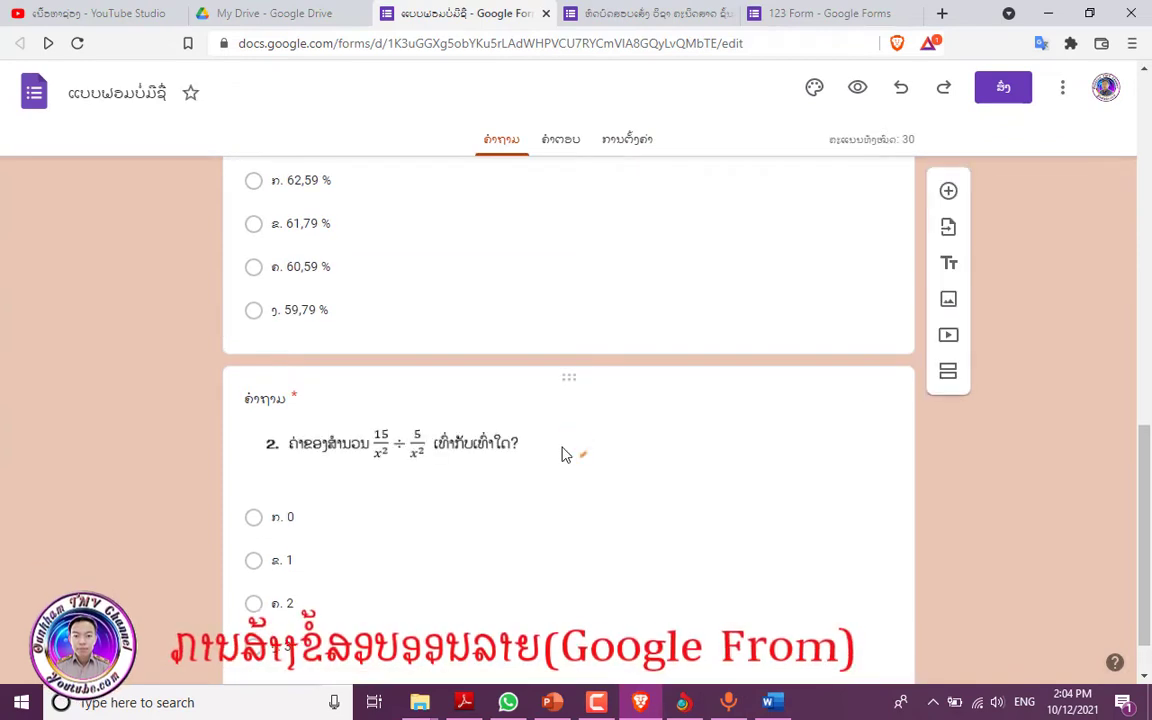
# - Set the gender question's answer key to 0 points
pyautogui.scroll(3, 531, 447)
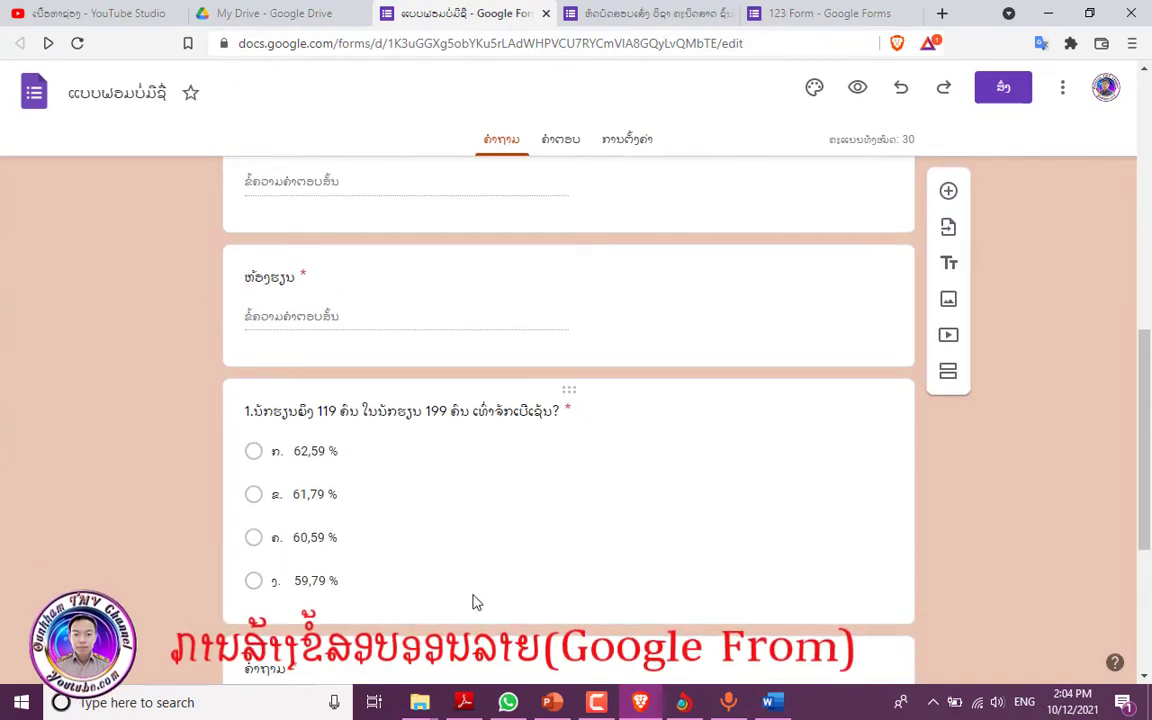
pyautogui.click(440, 609)
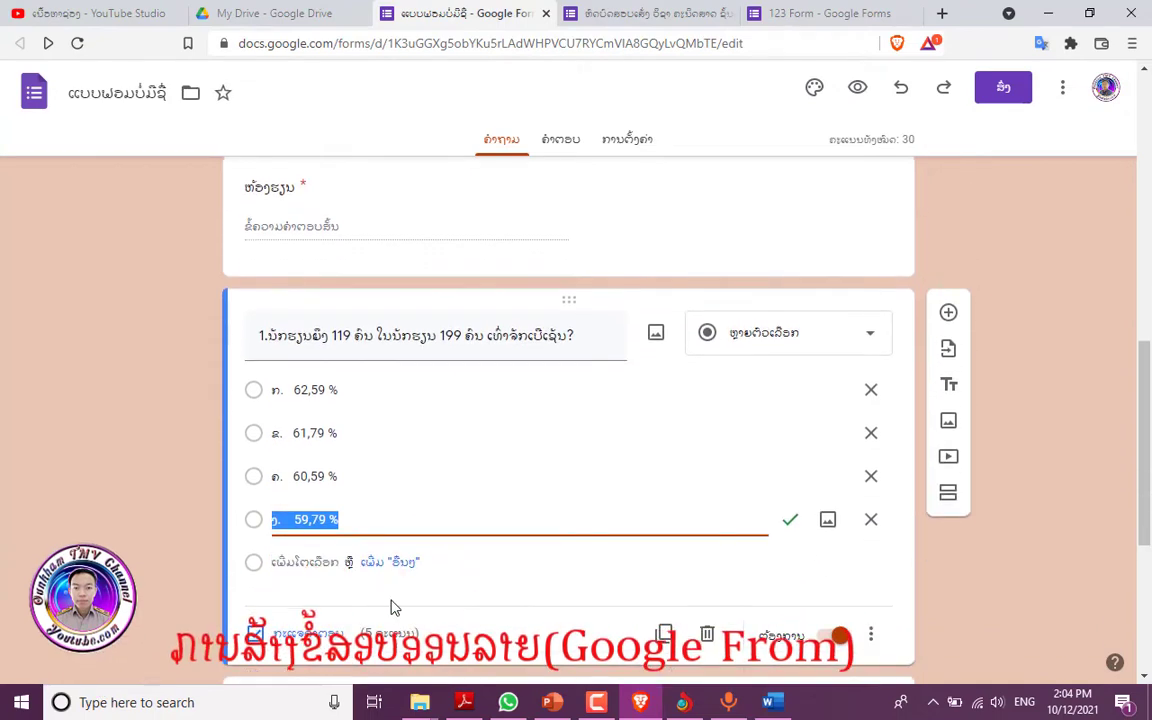
pyautogui.scroll(5, 404, 590)
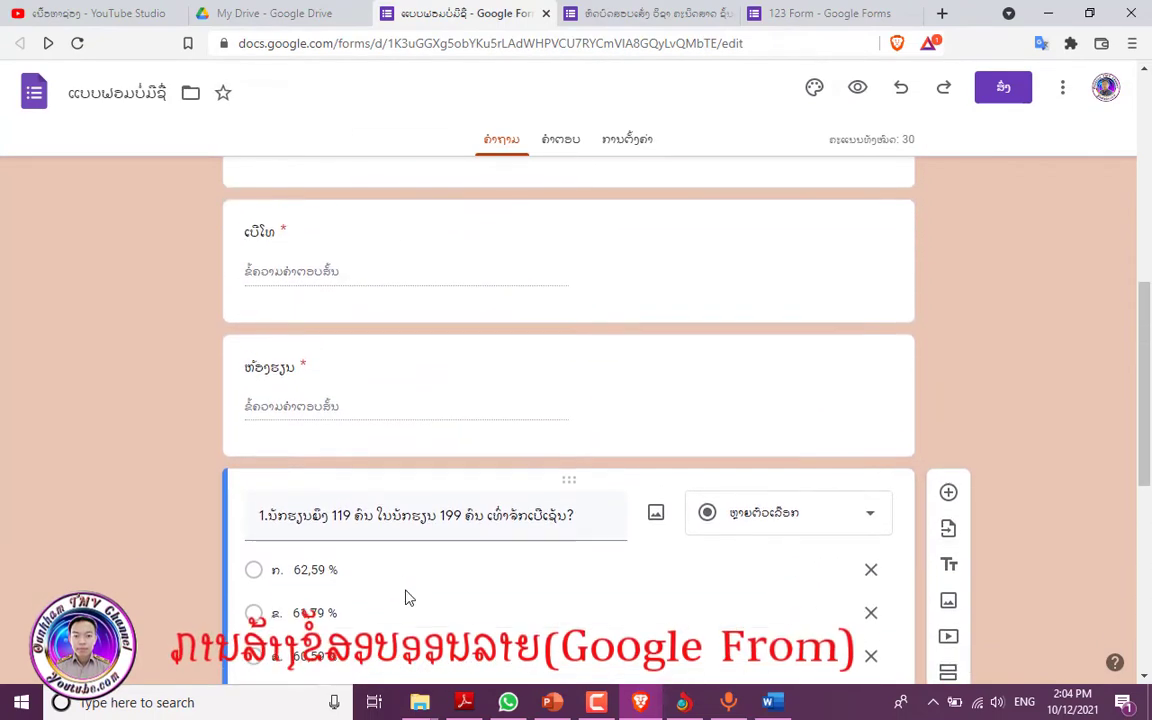
pyautogui.scroll(3, 405, 597)
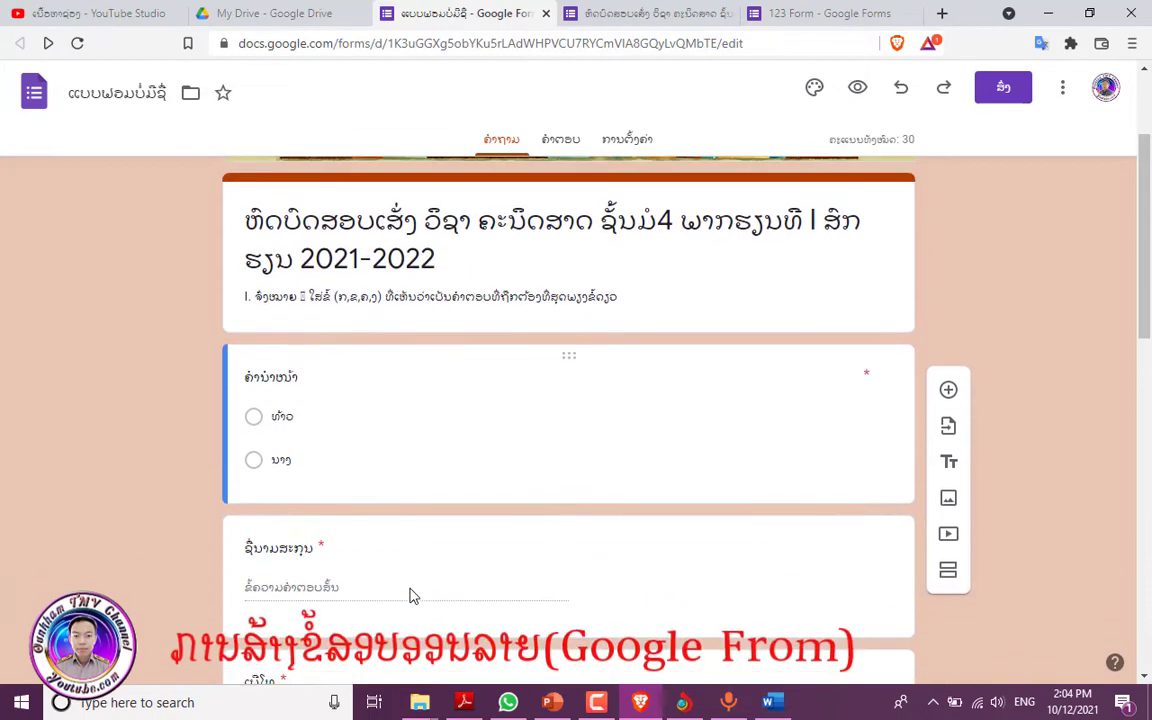
pyautogui.click(648, 477)
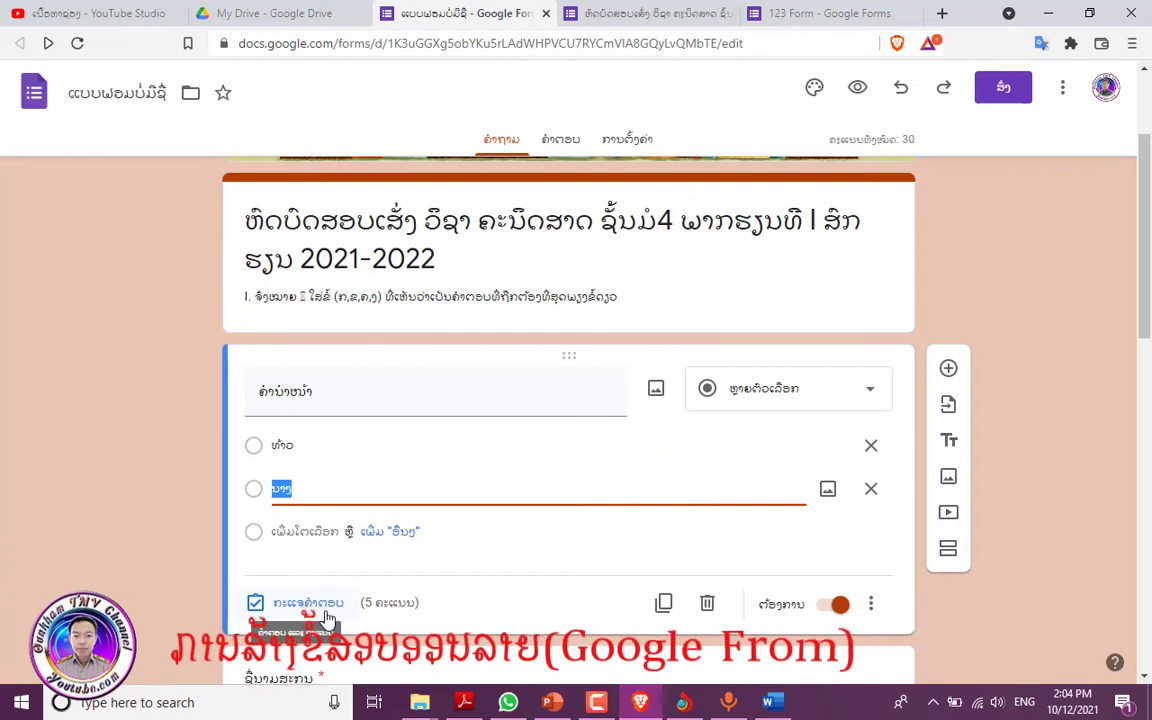
pyautogui.click(402, 608)
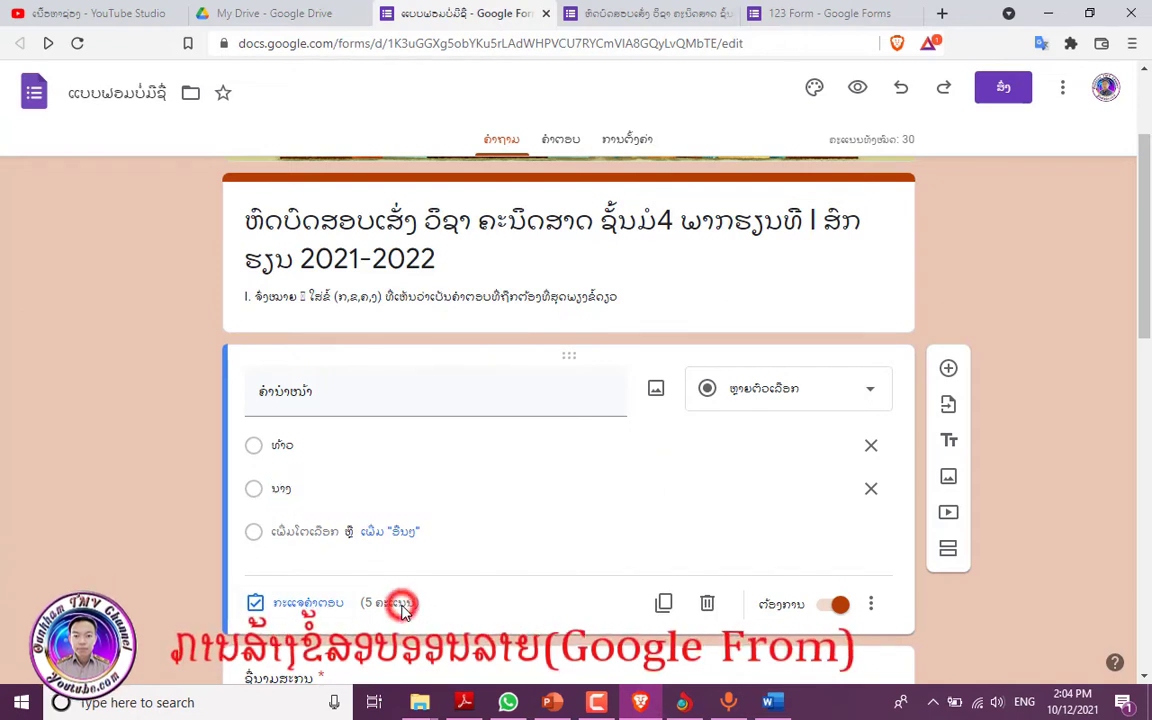
pyautogui.click(314, 604)
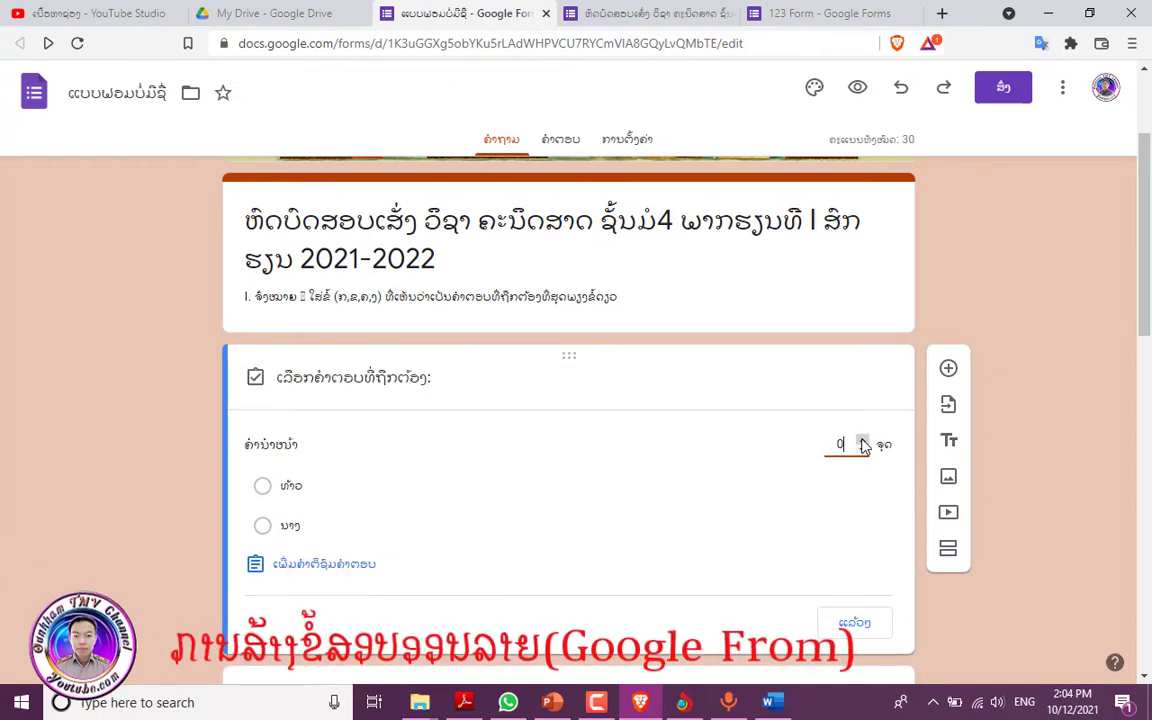
pyautogui.click(848, 622)
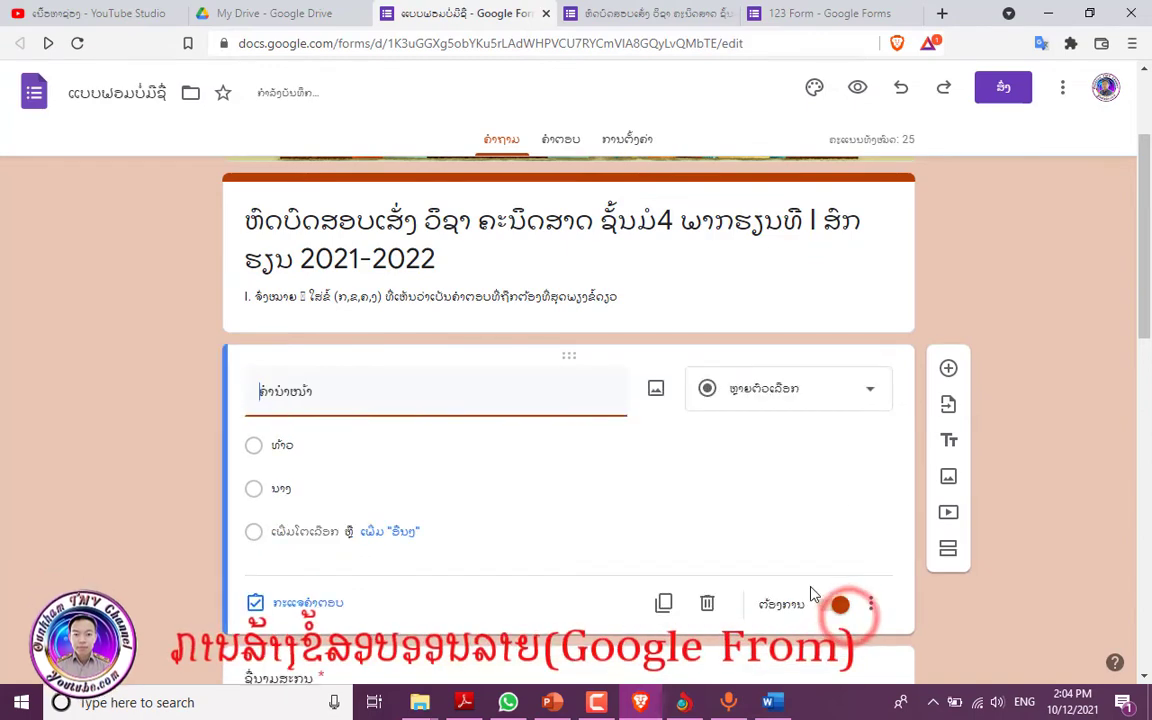
# - Set the full-name, phone and class questions to 0 points
pyautogui.scroll(-2, 800, 562)
pyautogui.click(733, 538)
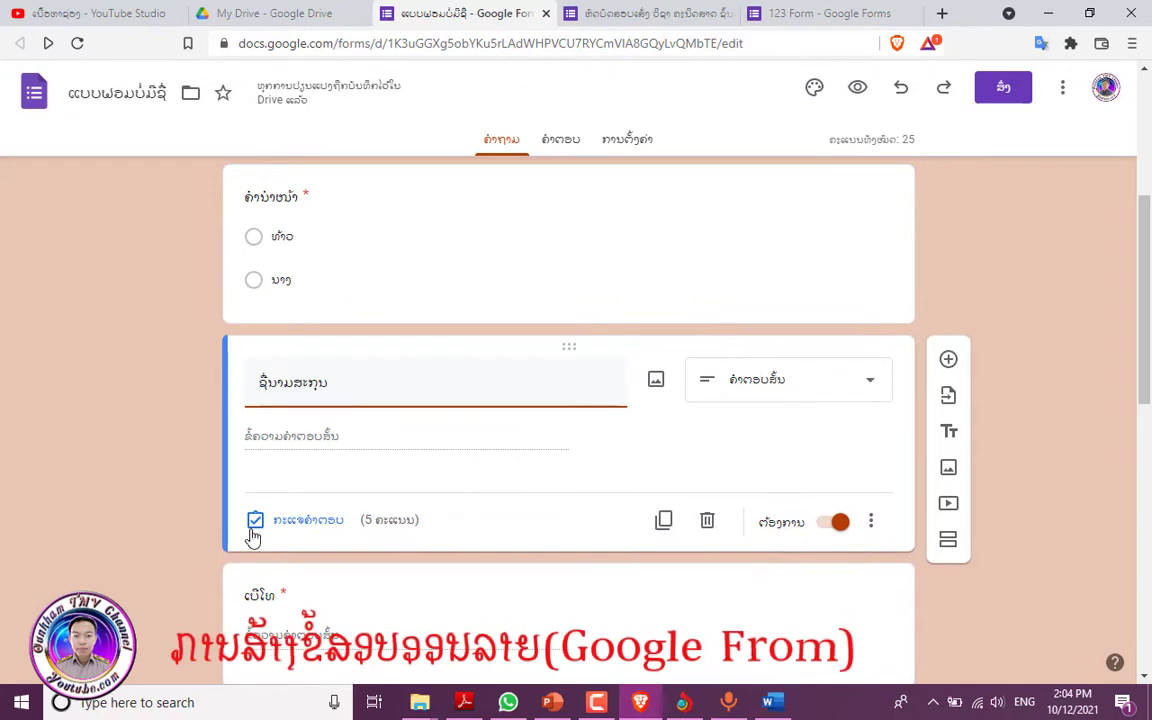
pyautogui.click(322, 524)
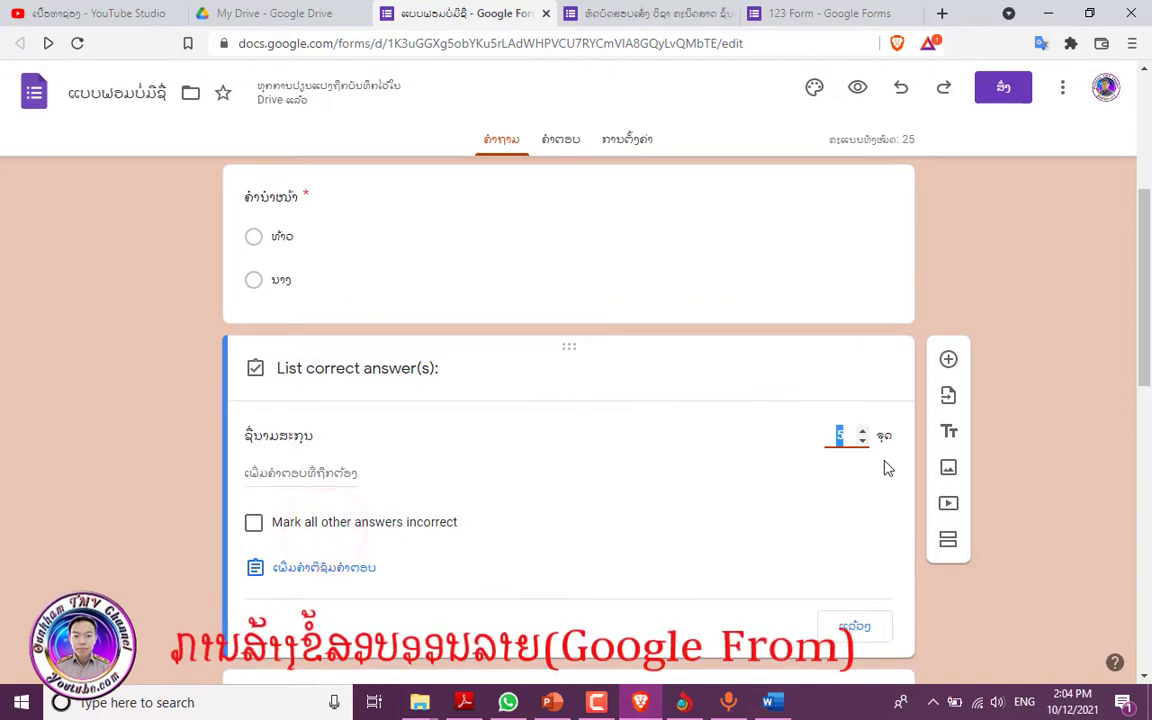
pyautogui.click(858, 625)
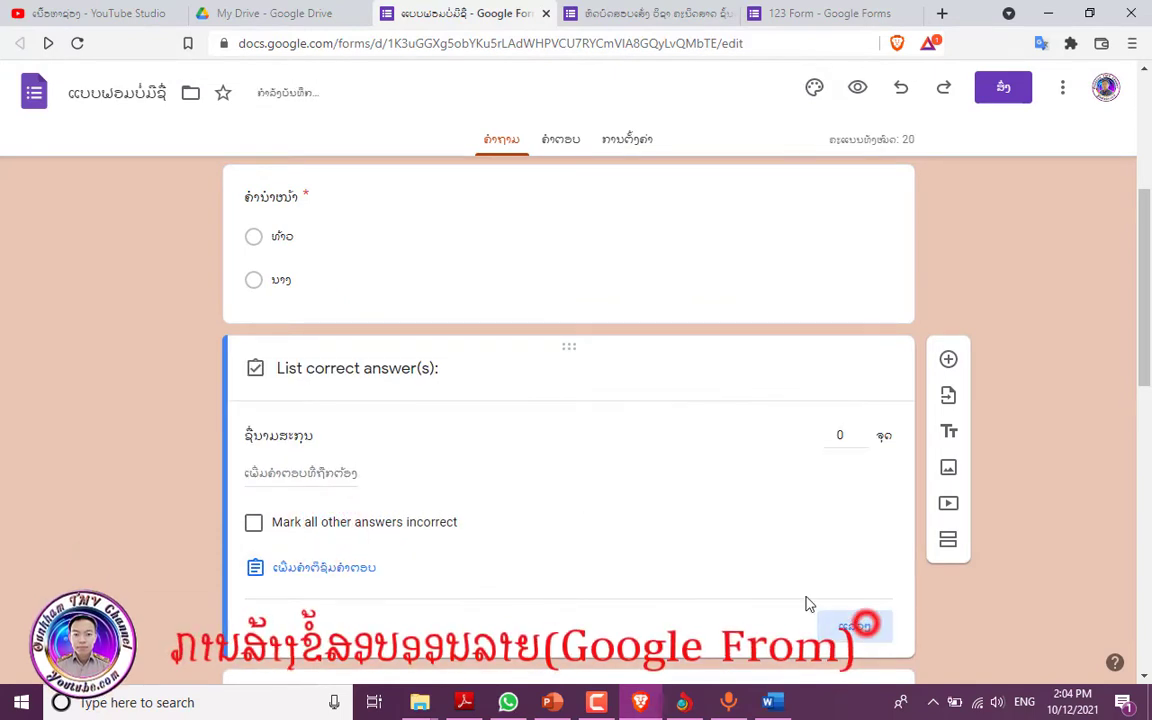
pyautogui.scroll(-3, 746, 563)
pyautogui.click(409, 375)
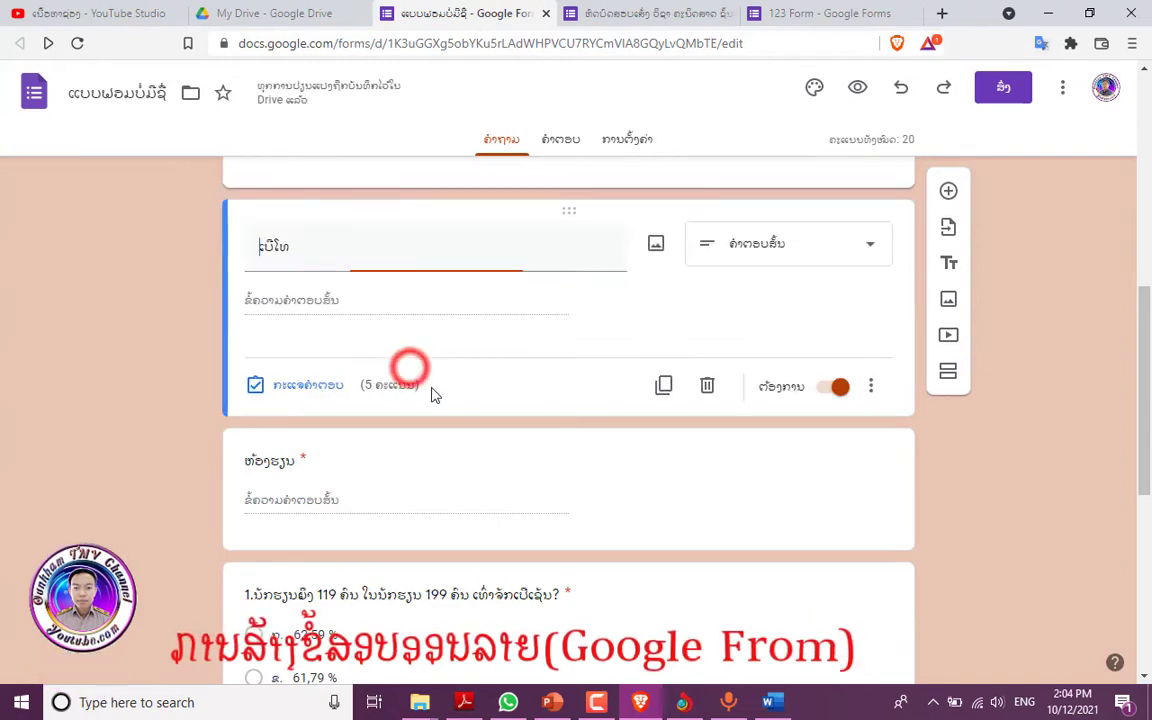
pyautogui.click(406, 368)
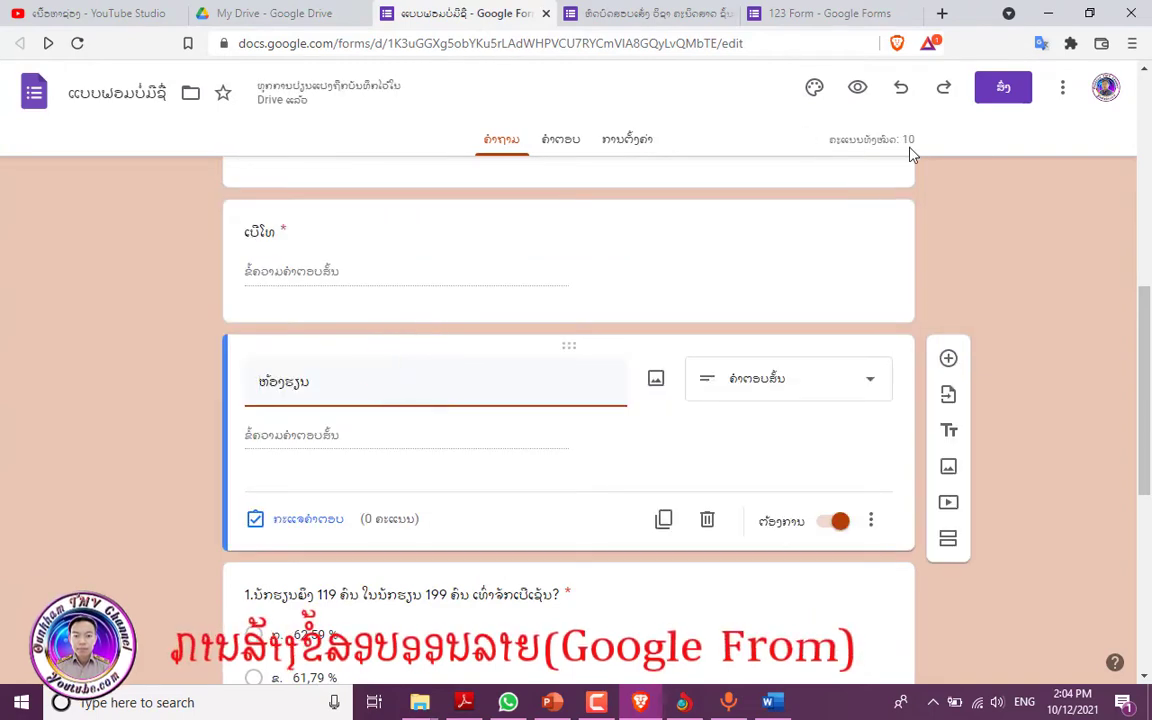
pyautogui.scroll(-5, 843, 319)
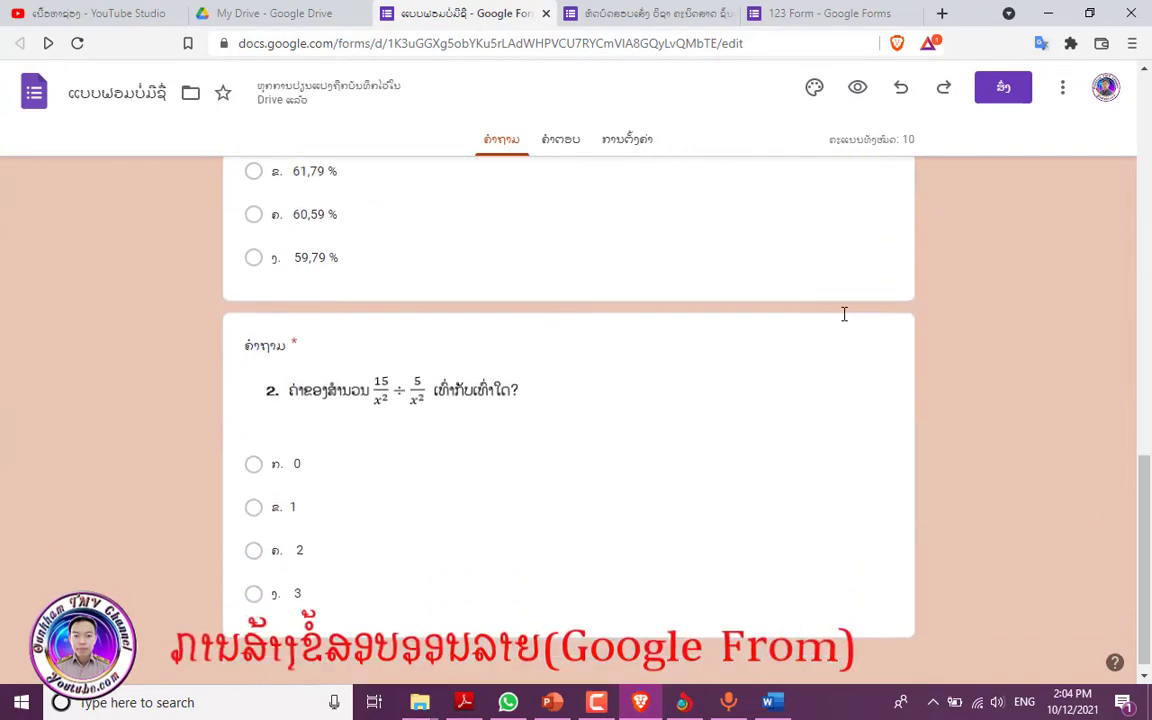
# - In the live form, choose the first title option and enter the name, phone number and class 7/2
pyautogui.scroll(3, 822, 415)
pyautogui.hotkey('ctrl', 'Tab')
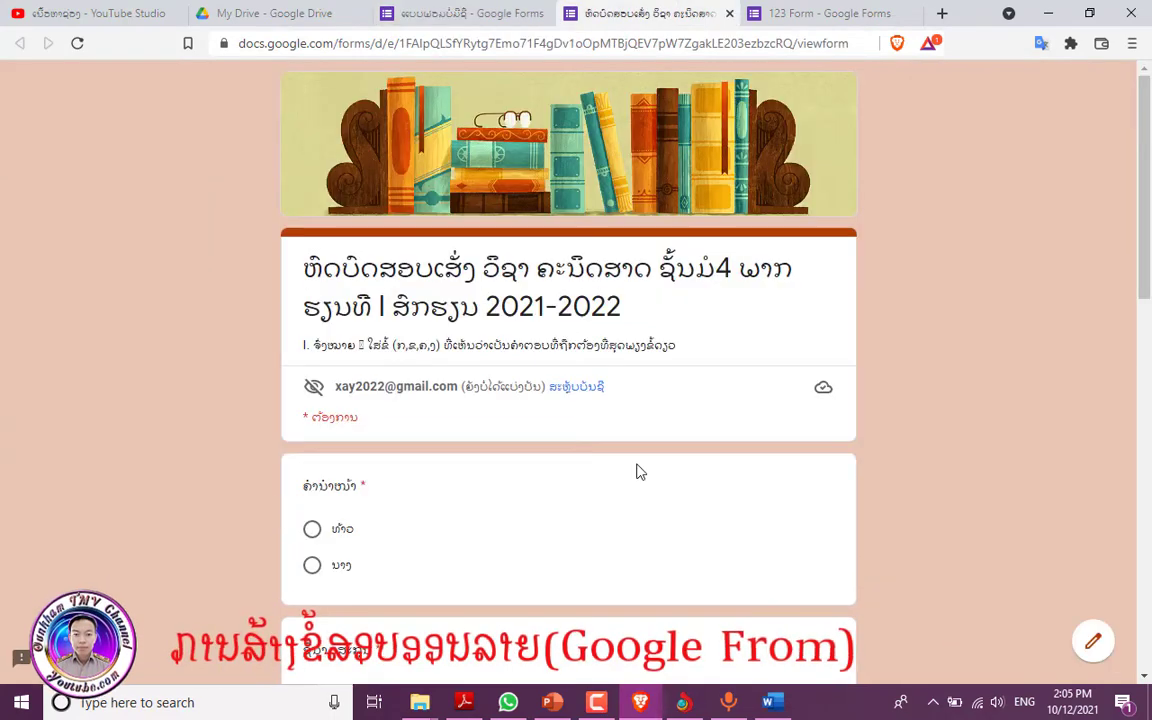
pyautogui.scroll(-3, 640, 472)
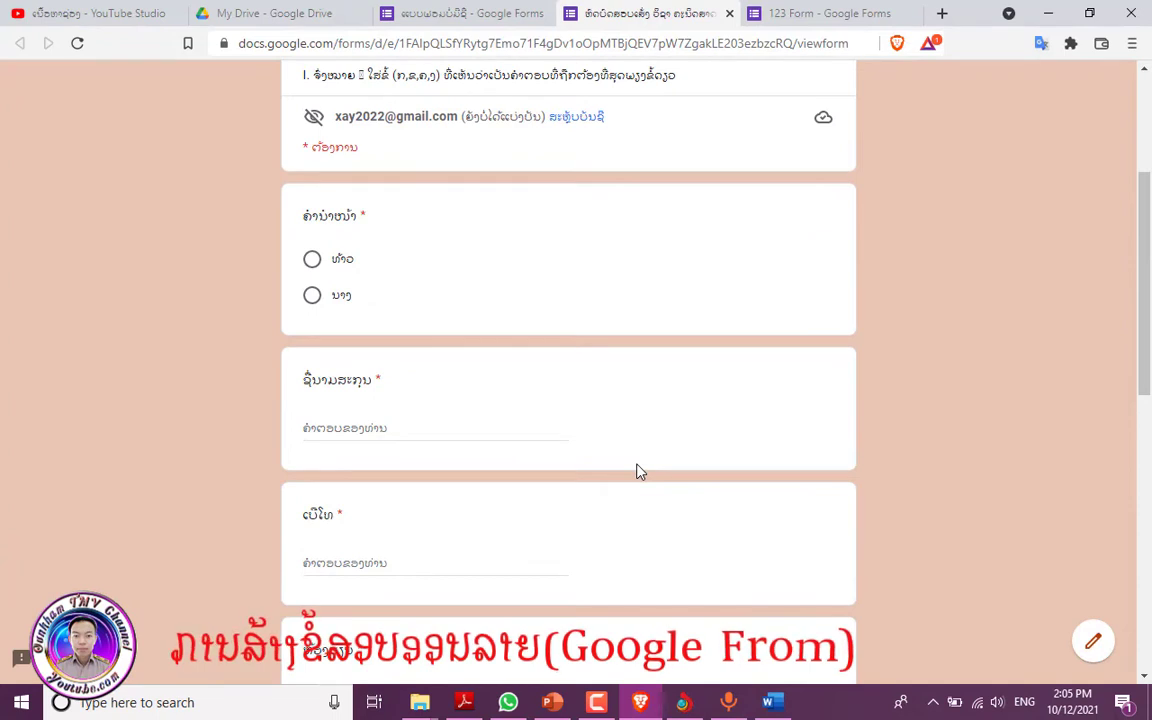
pyautogui.scroll(-2, 640, 472)
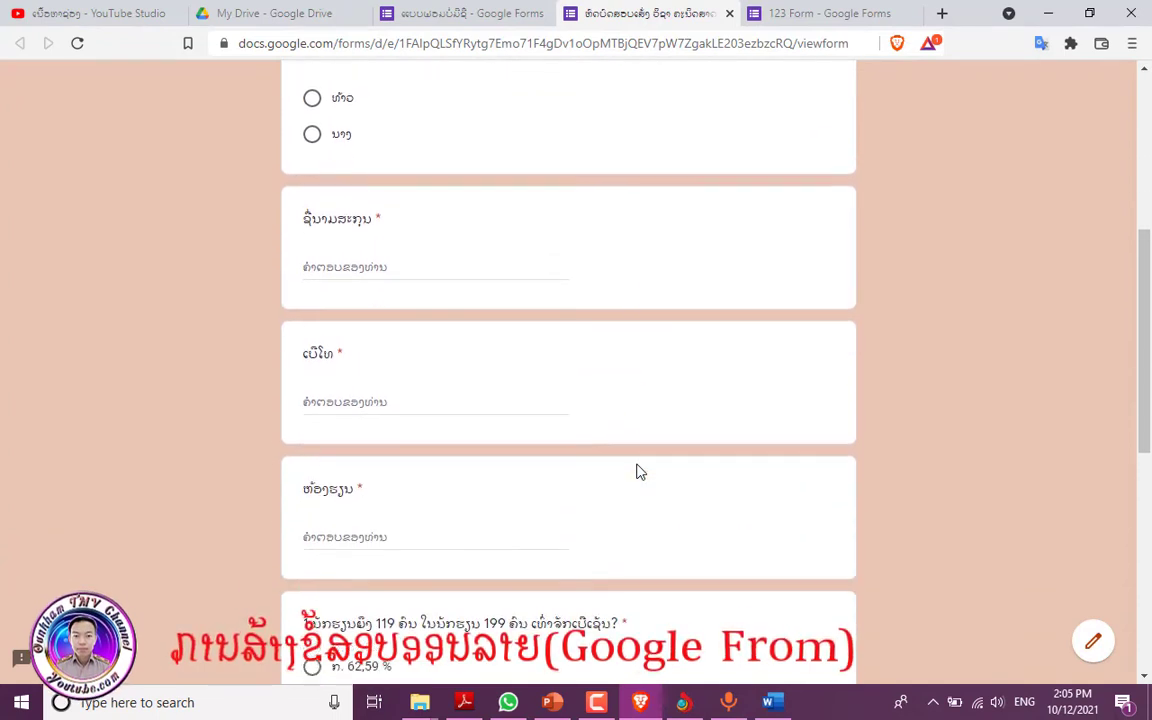
pyautogui.scroll(2, 640, 472)
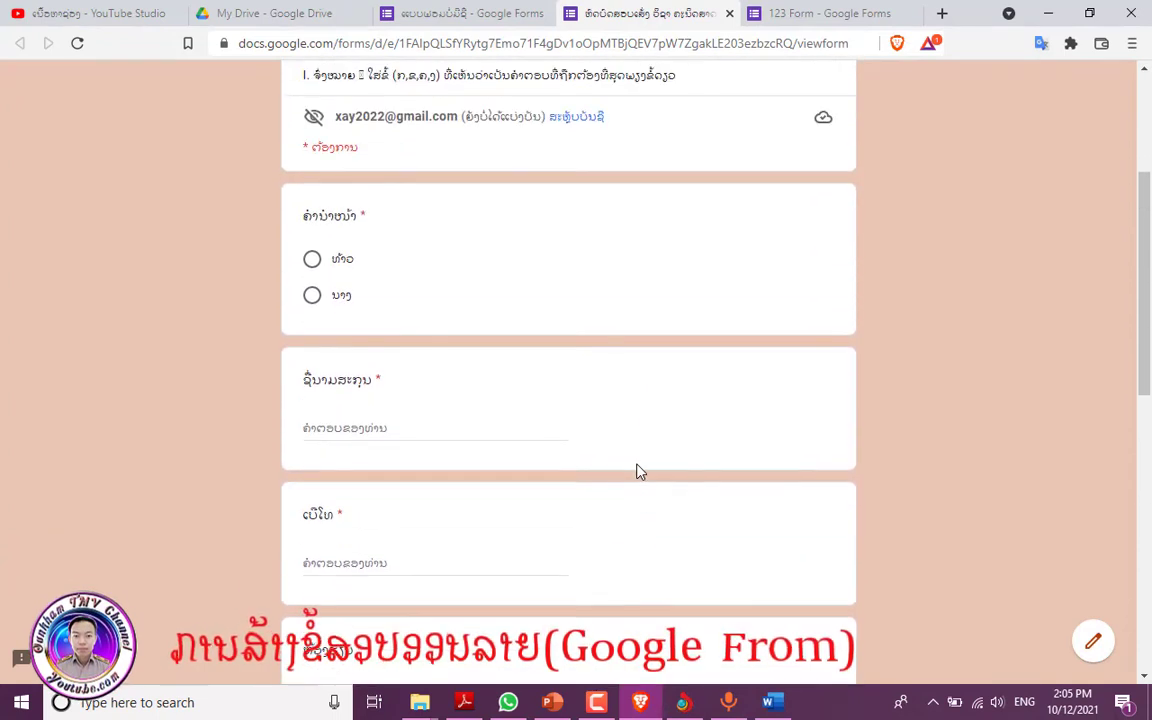
pyautogui.click(663, 16)
pyautogui.click(313, 261)
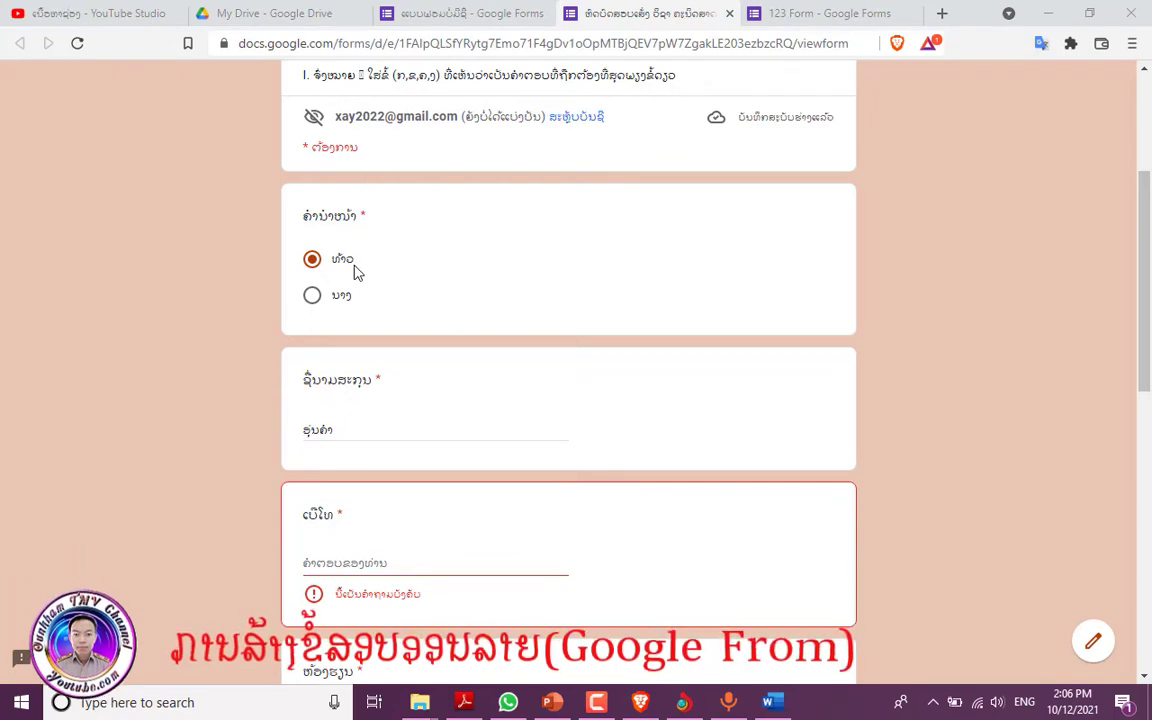
pyautogui.click(368, 426)
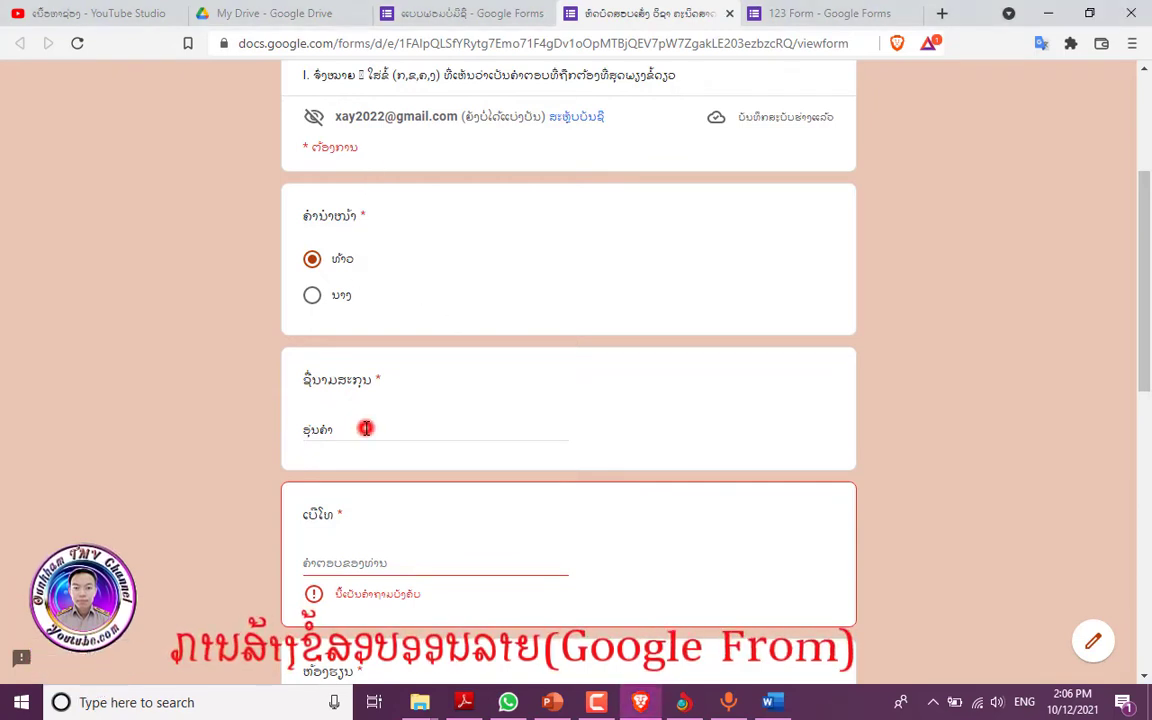
pyautogui.scroll(-1, 370, 426)
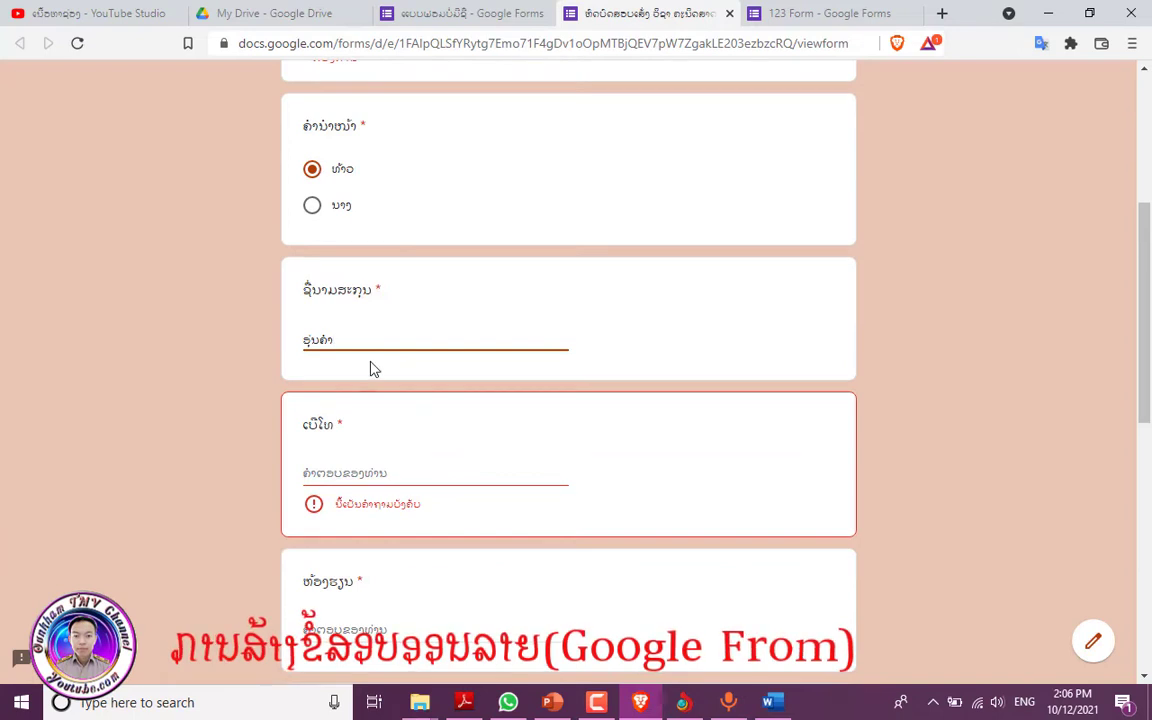
pyautogui.scroll(-1, 370, 369)
pyautogui.click(367, 384)
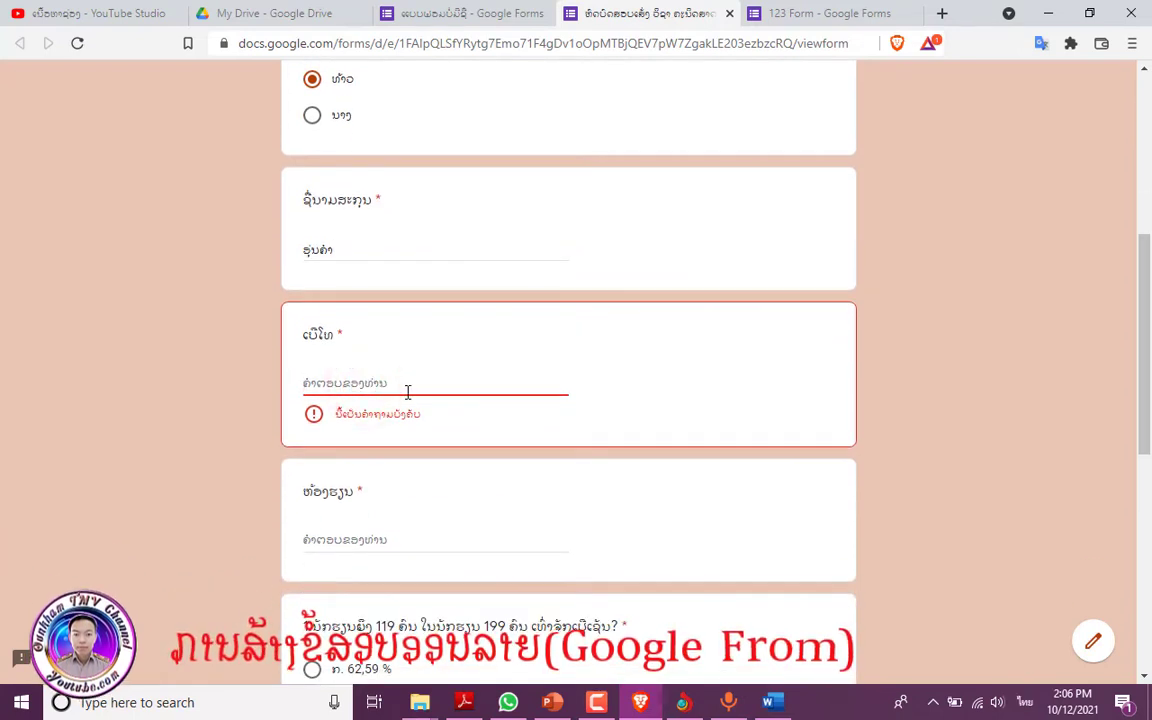
pyautogui.write('91145444')
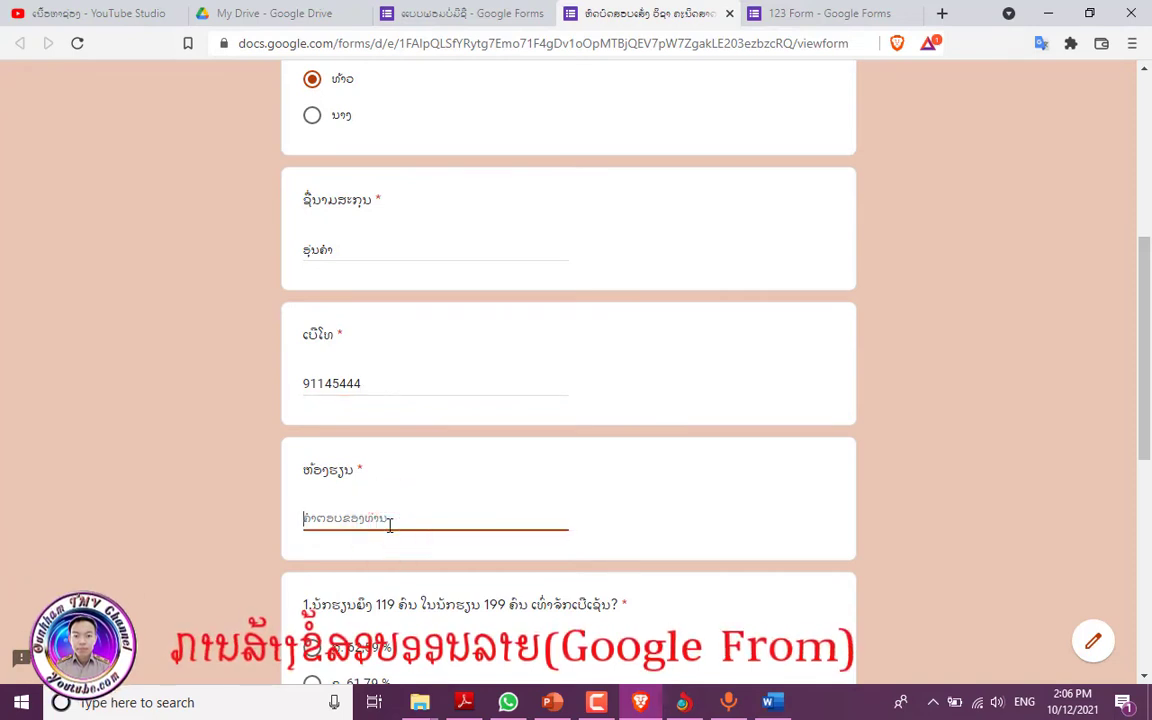
pyautogui.click(390, 527)
pyautogui.write('7/2')
# - Answer question 1 with 59,79 % and question 2 with option 2, then submit
pyautogui.scroll(-1, 437, 430)
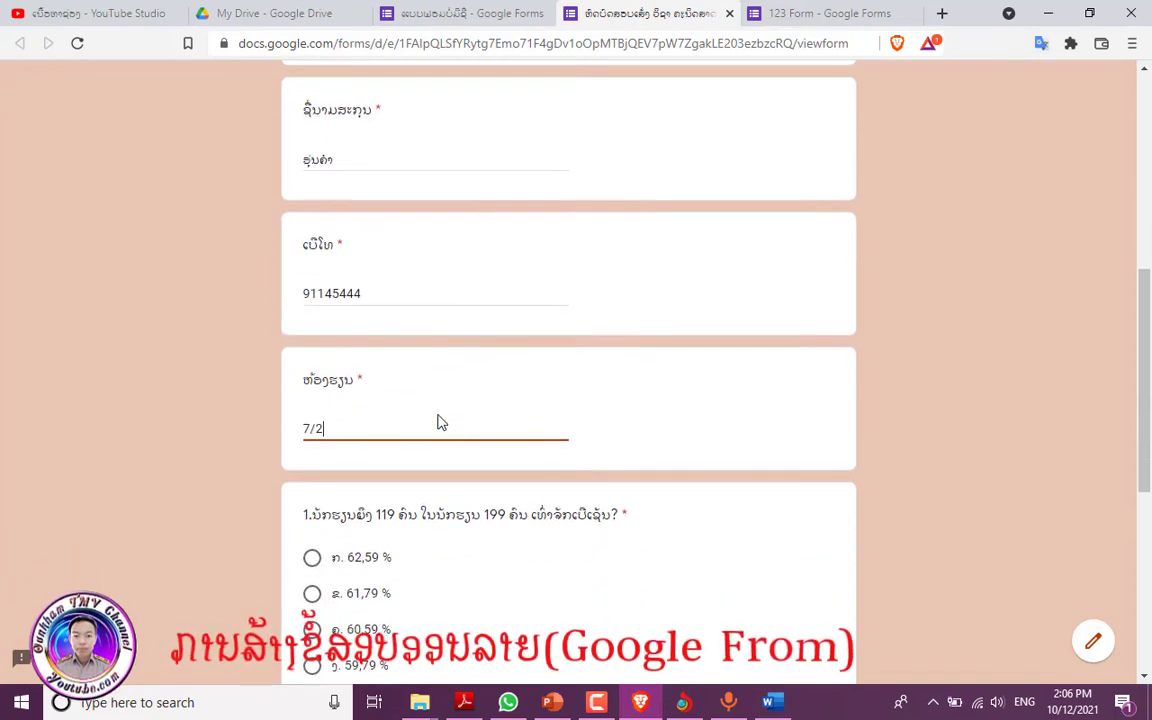
pyautogui.scroll(-1, 437, 420)
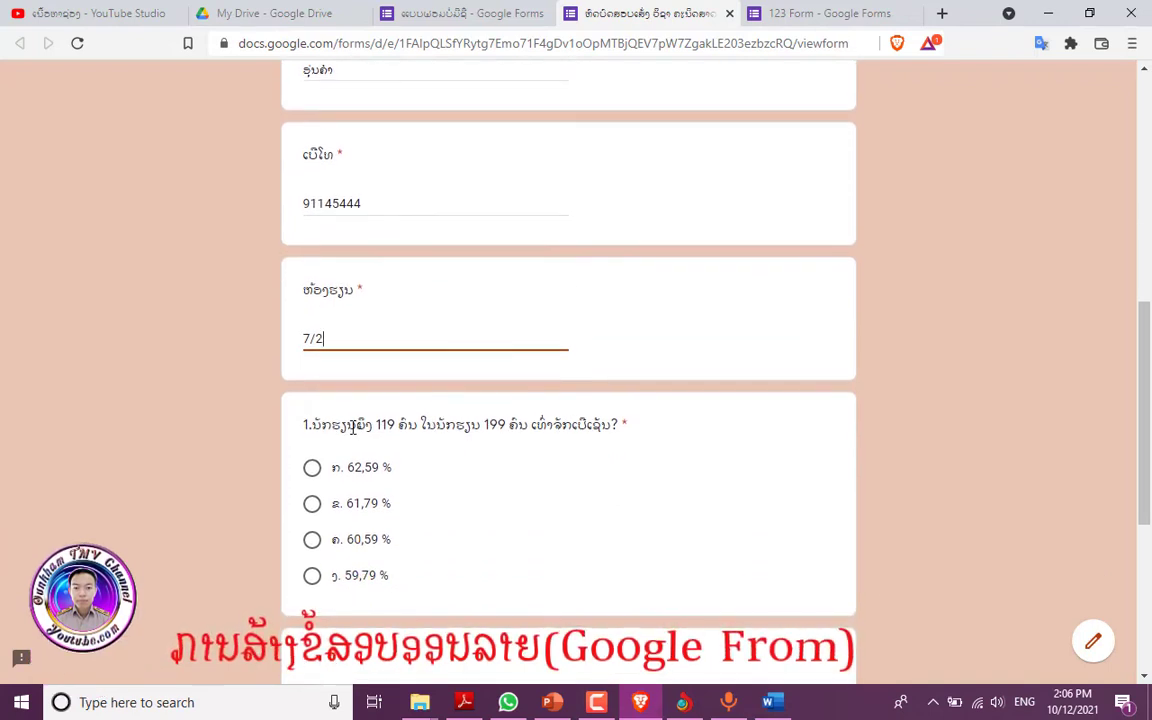
pyautogui.scroll(-1, 316, 500)
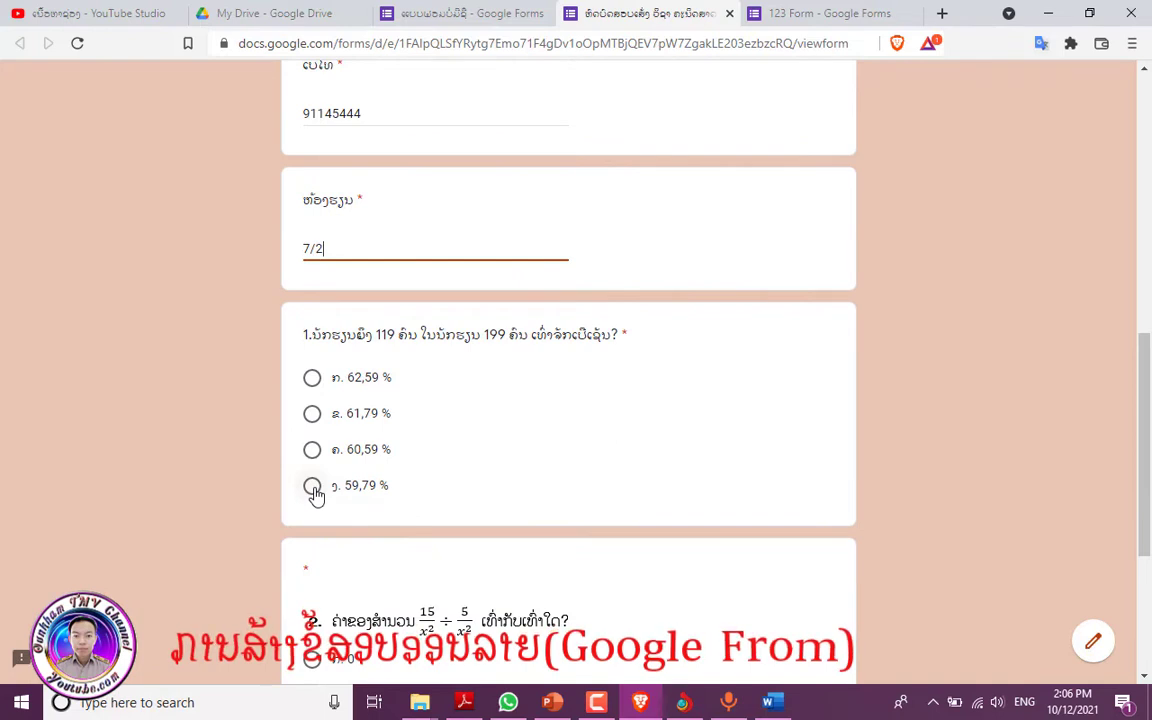
pyautogui.click(312, 502)
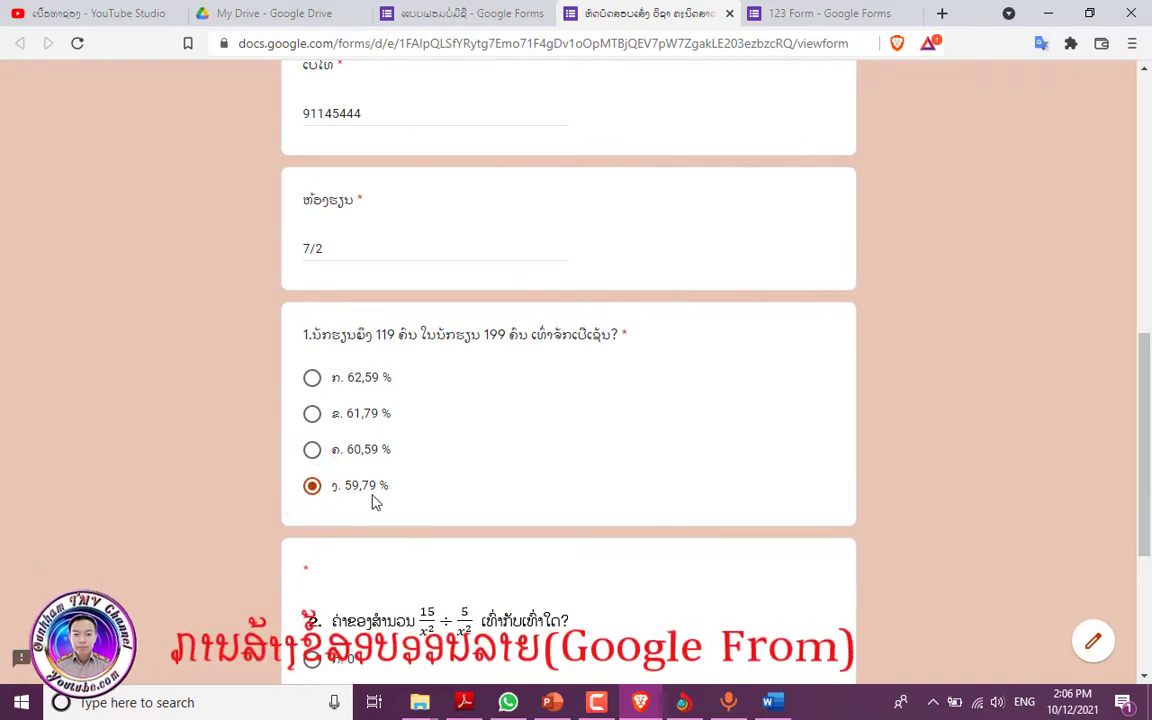
pyautogui.scroll(-2, 373, 502)
pyautogui.click(314, 553)
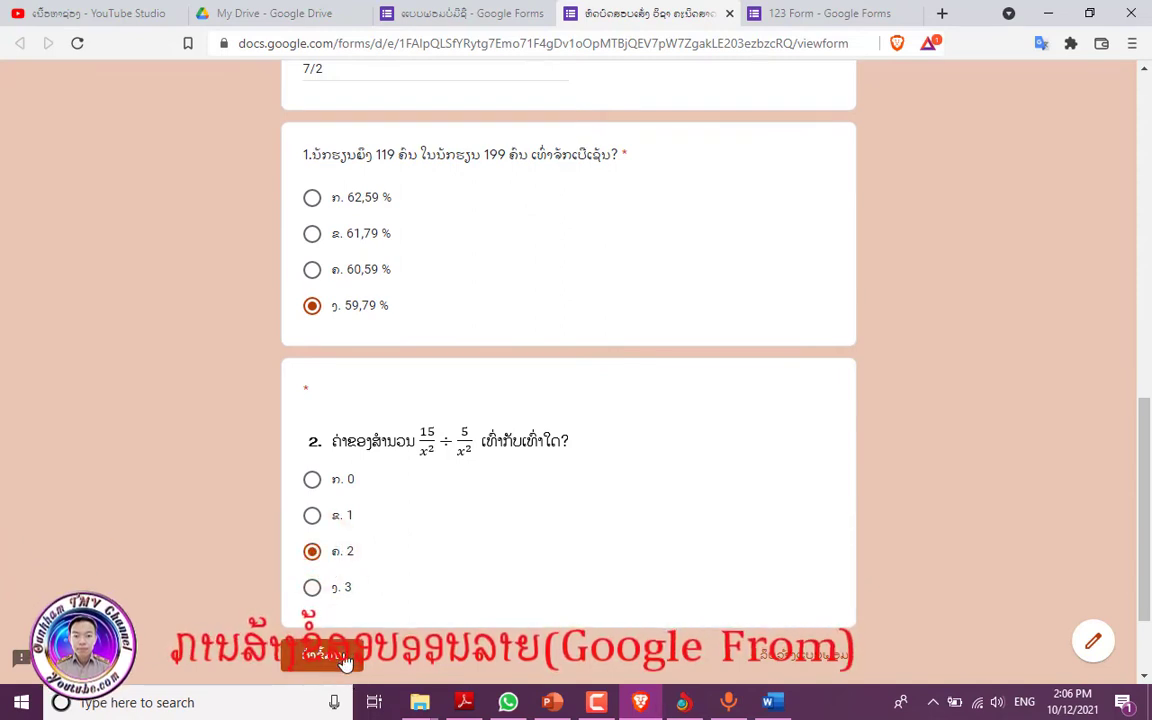
pyautogui.click(346, 664)
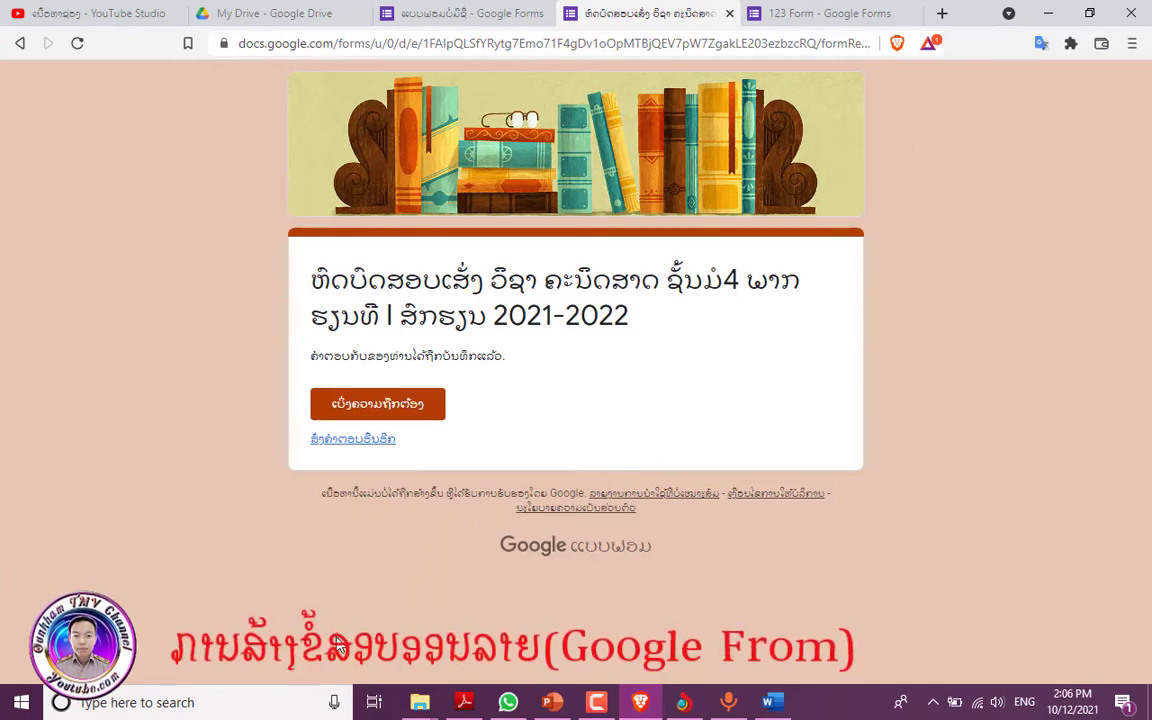
# - Return to the editor and view the Responses summary showing 1 response averaging 5/10
pyautogui.click(468, 15)
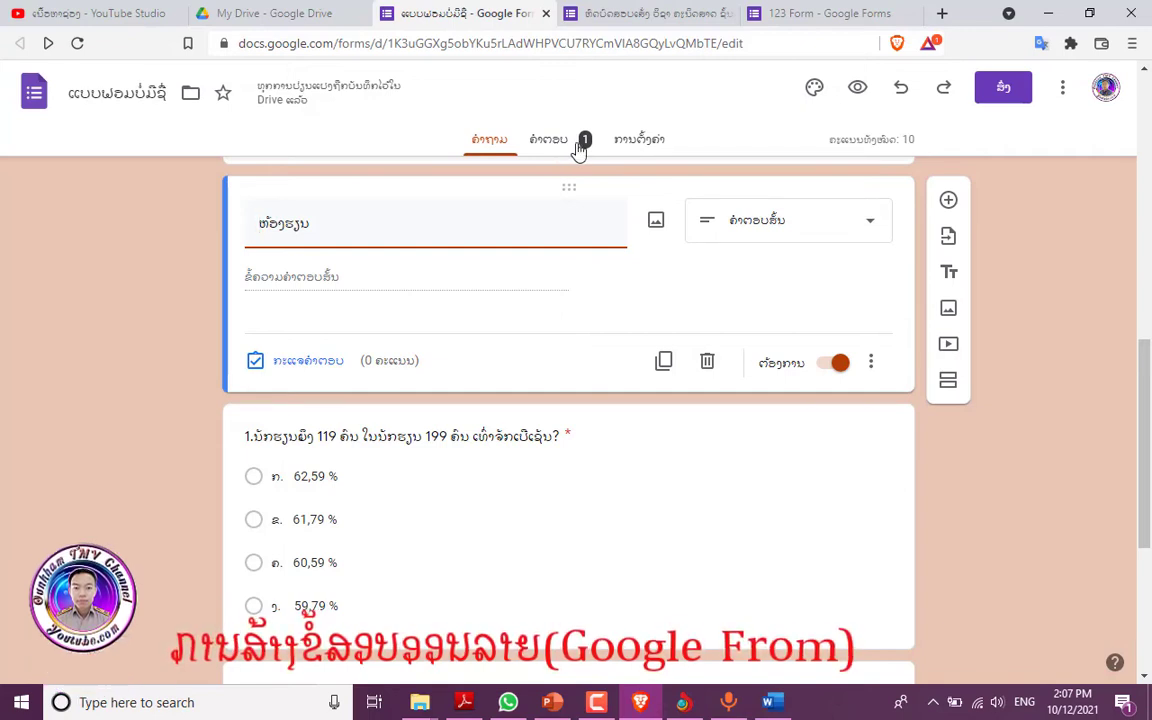
pyautogui.click(566, 148)
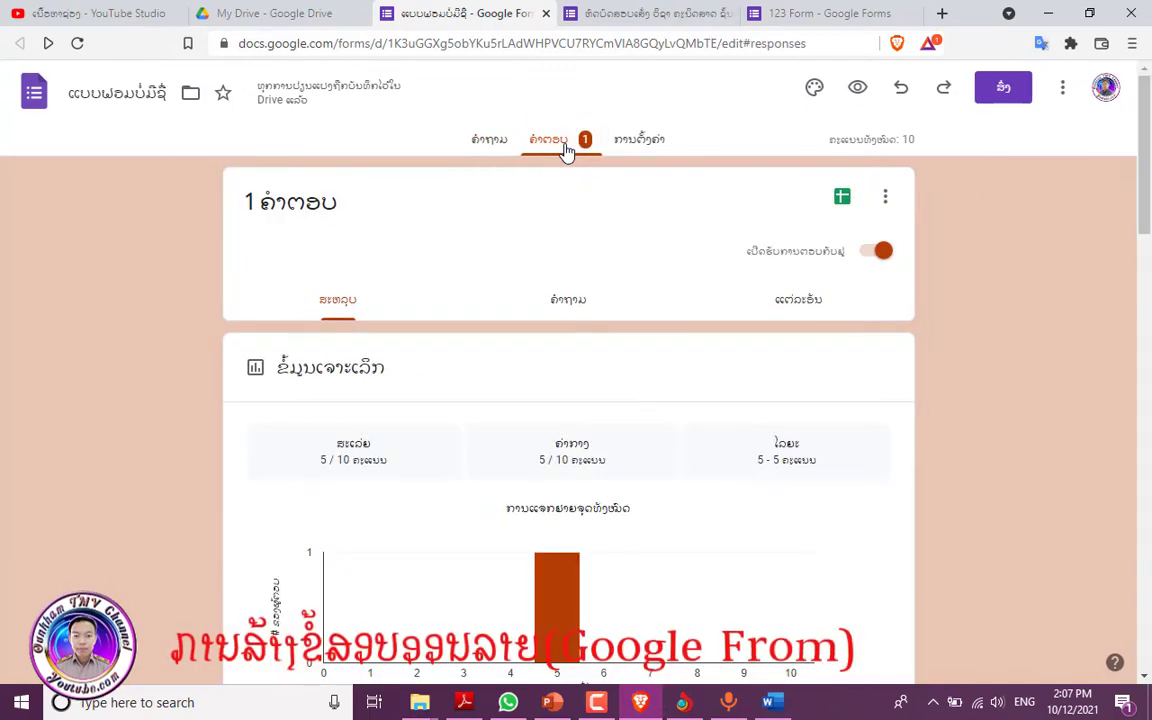
pyautogui.scroll(-2, 616, 420)
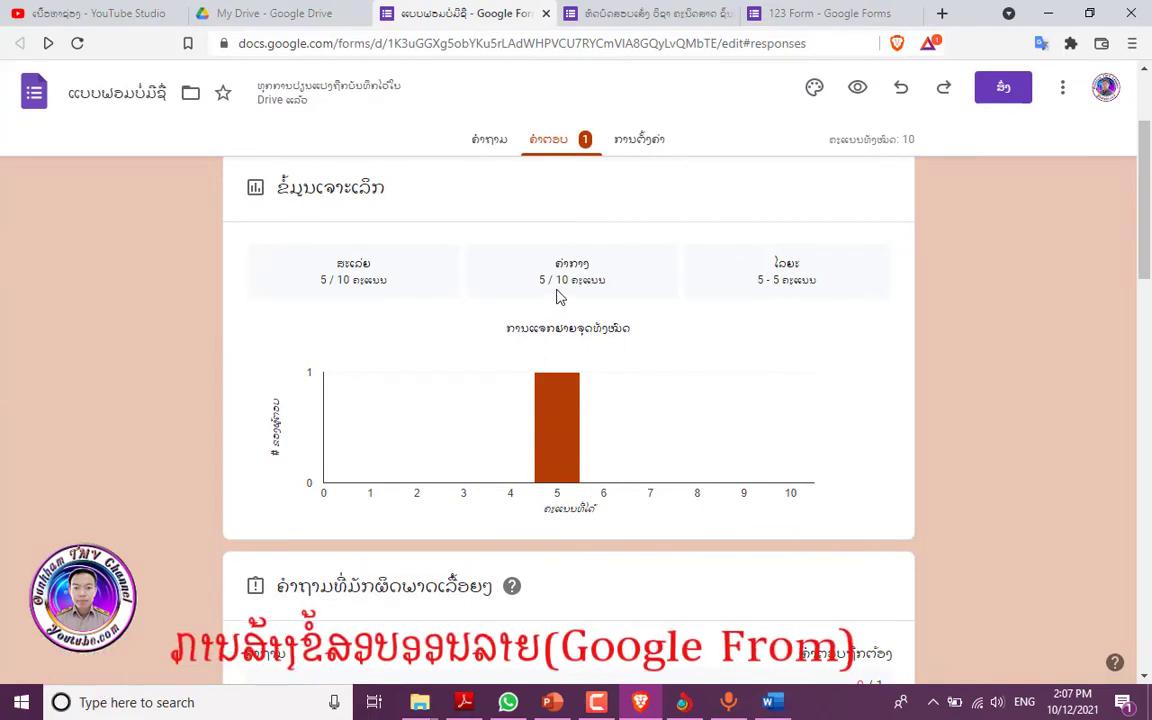
pyautogui.scroll(-3, 584, 325)
pyautogui.scroll(-2, 583, 335)
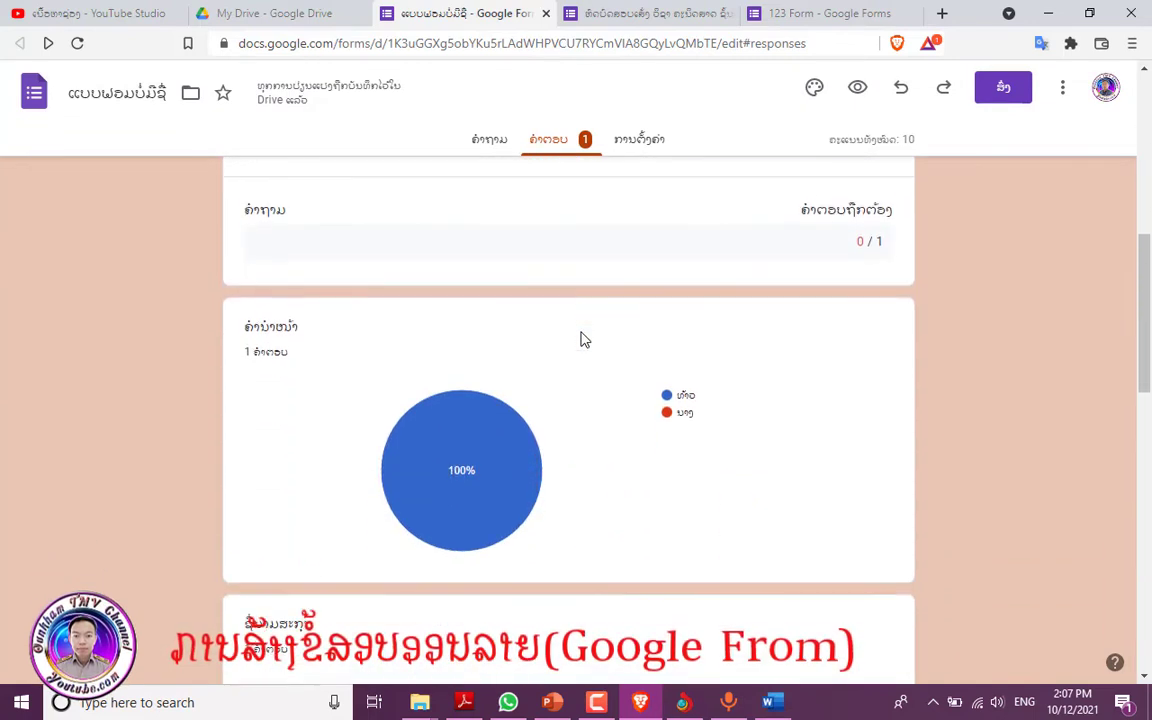
pyautogui.scroll(-2, 682, 440)
pyautogui.scroll(-1, 589, 429)
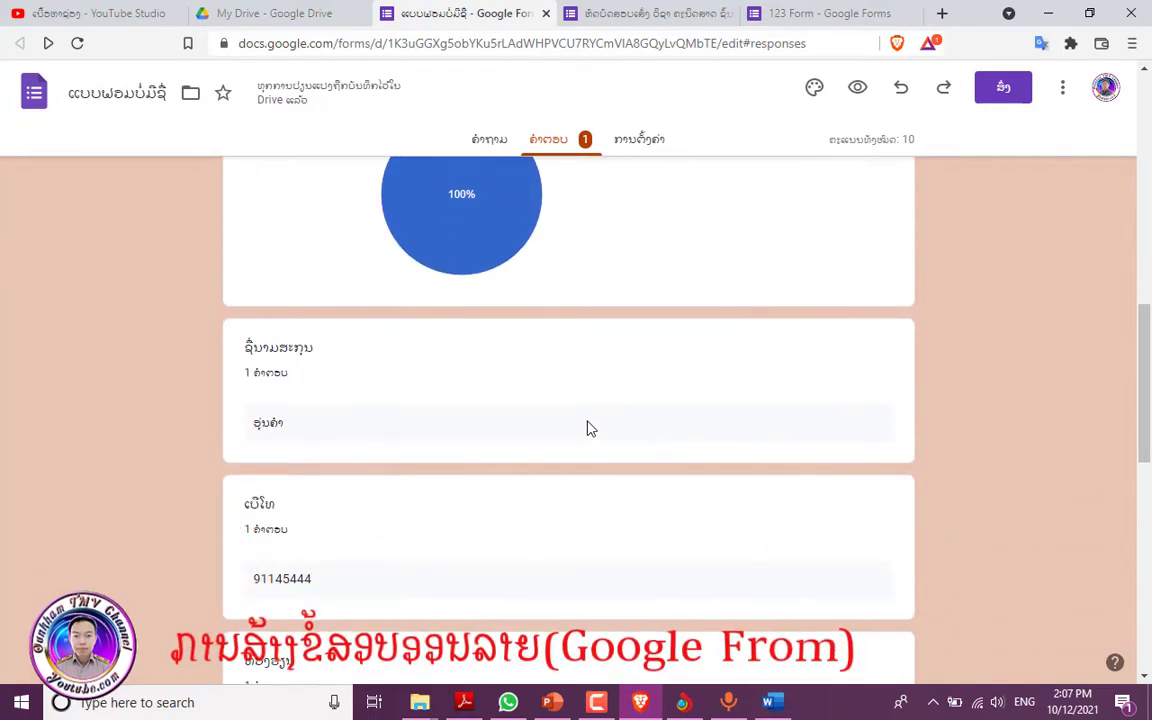
pyautogui.scroll(-2, 589, 429)
pyautogui.scroll(-2, 589, 429)
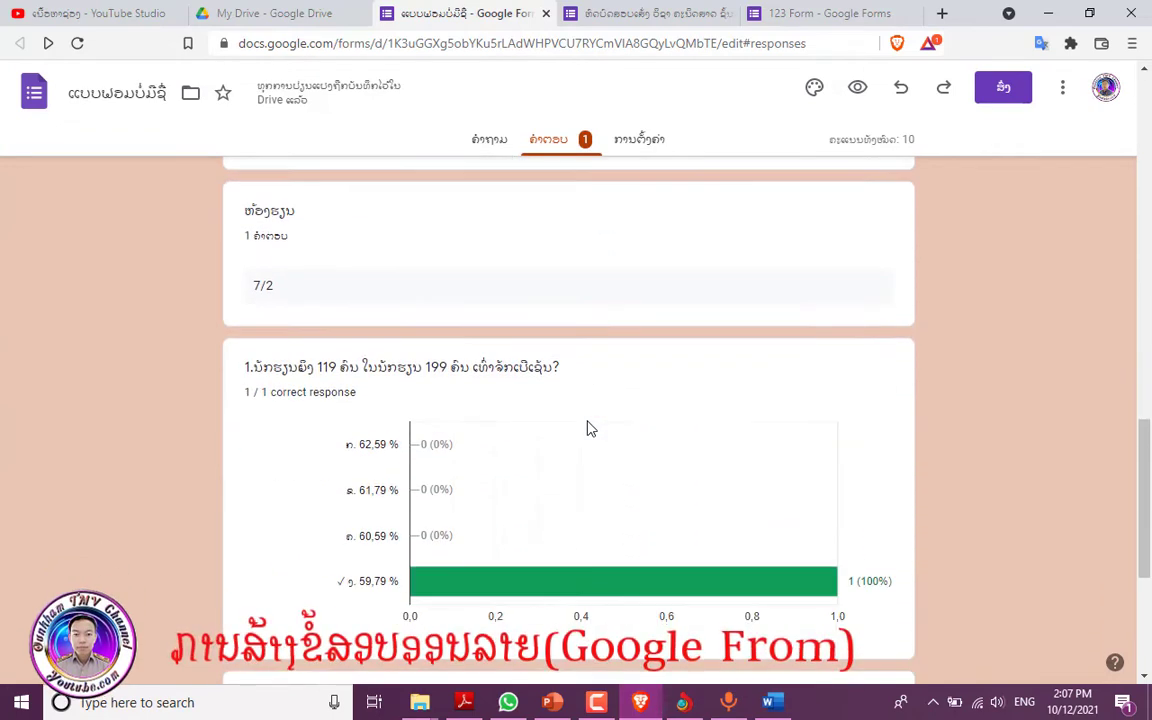
pyautogui.scroll(-4, 690, 585)
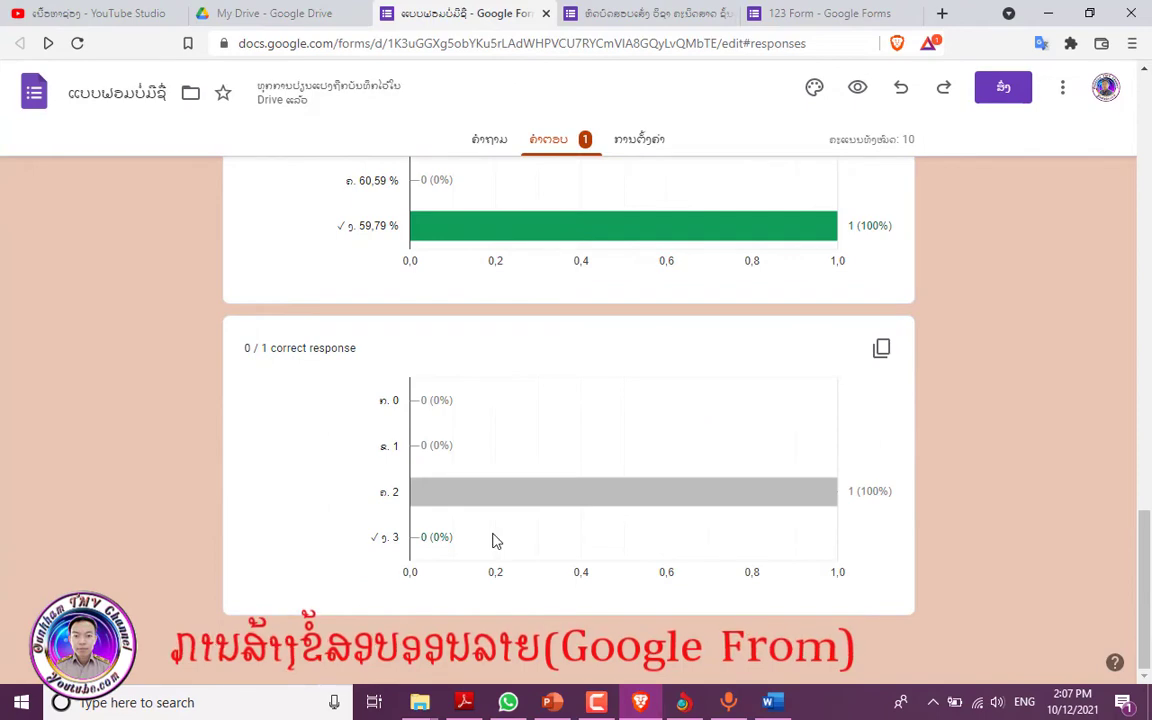
pyautogui.scroll(6, 666, 373)
pyautogui.scroll(10, 666, 374)
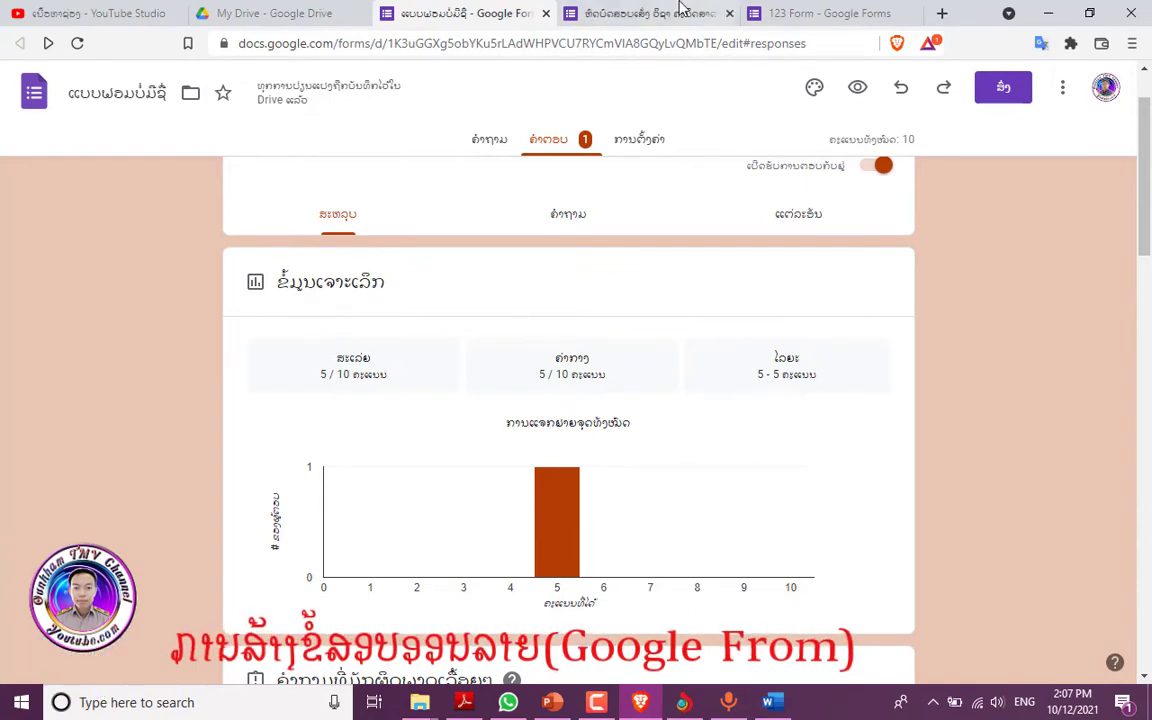
pyautogui.click(614, 14)
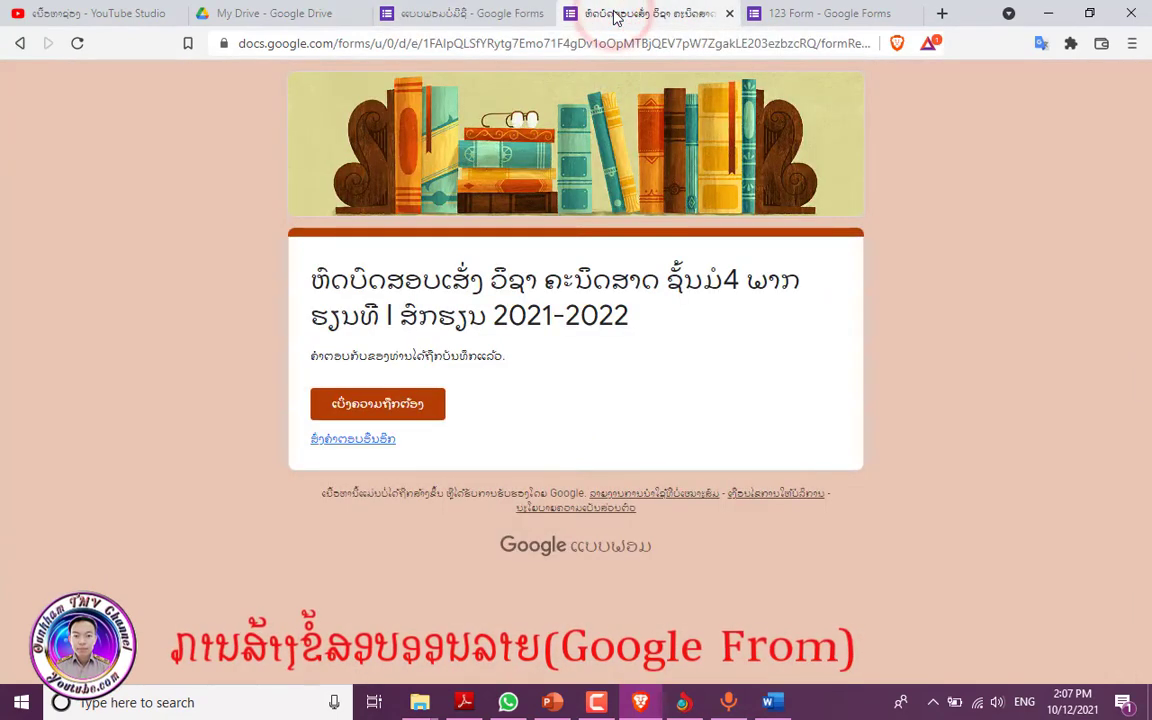
pyautogui.click(465, 13)
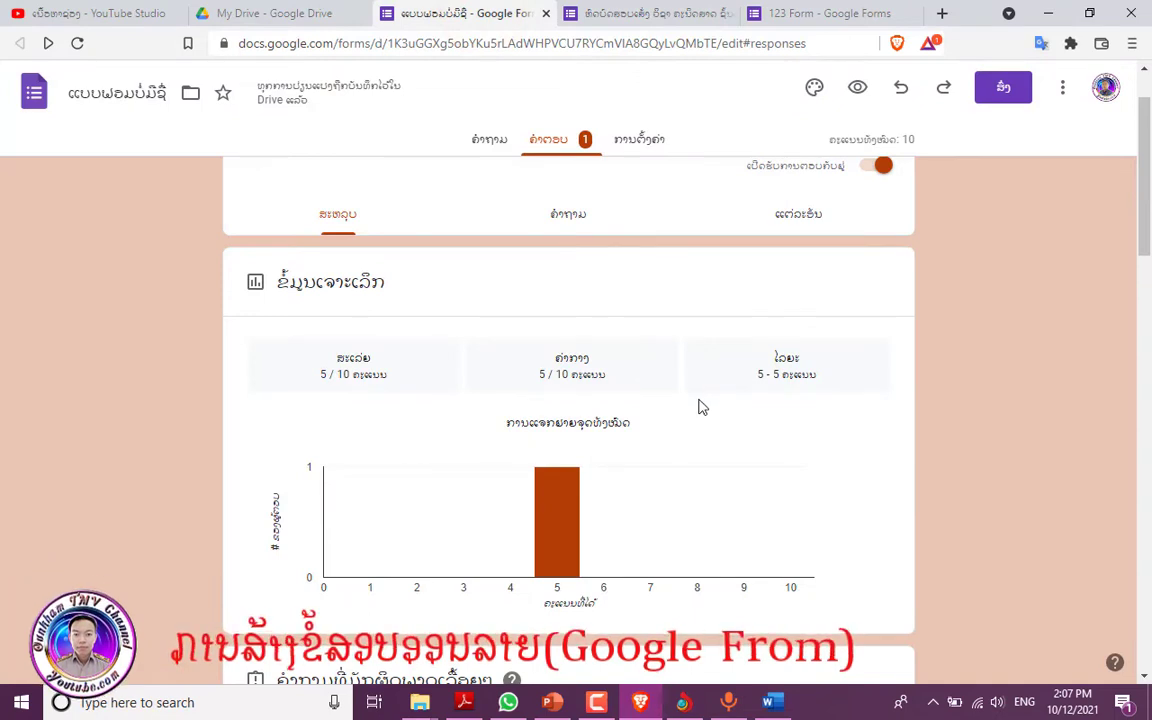
pyautogui.scroll(1, 665, 450)
# - Copy the quiz's shortened forms.gle share link from the Send dialog and switch to WhatsApp
pyautogui.click(484, 140)
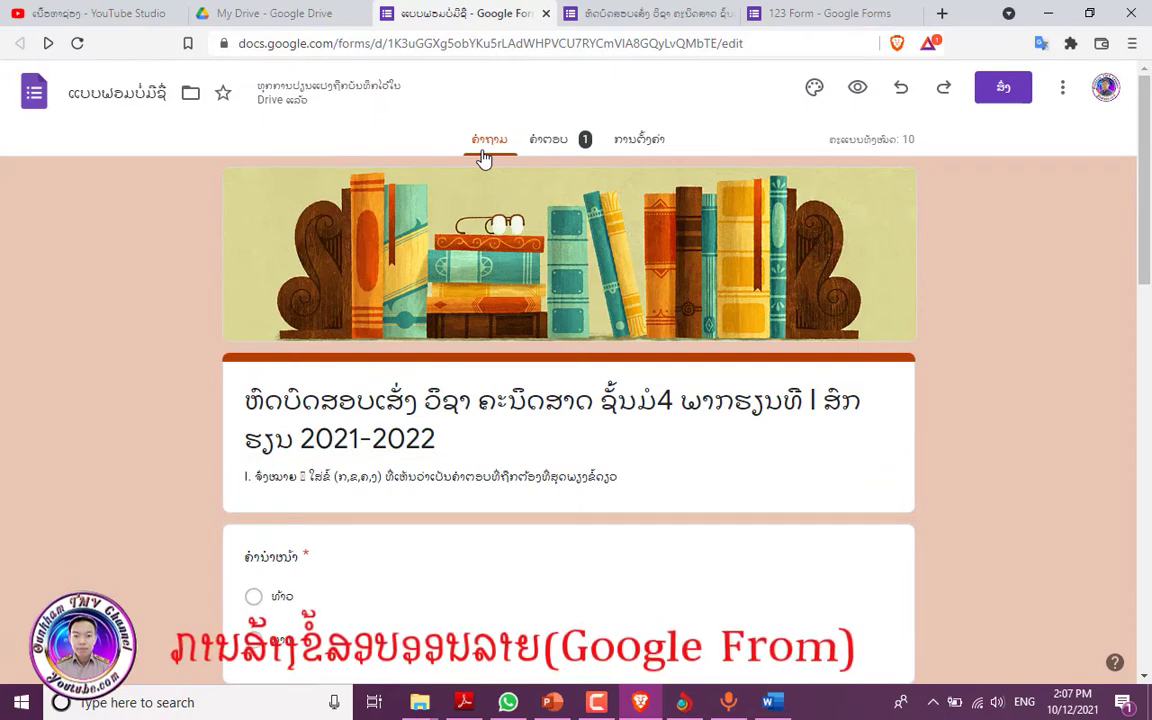
pyautogui.click(1003, 92)
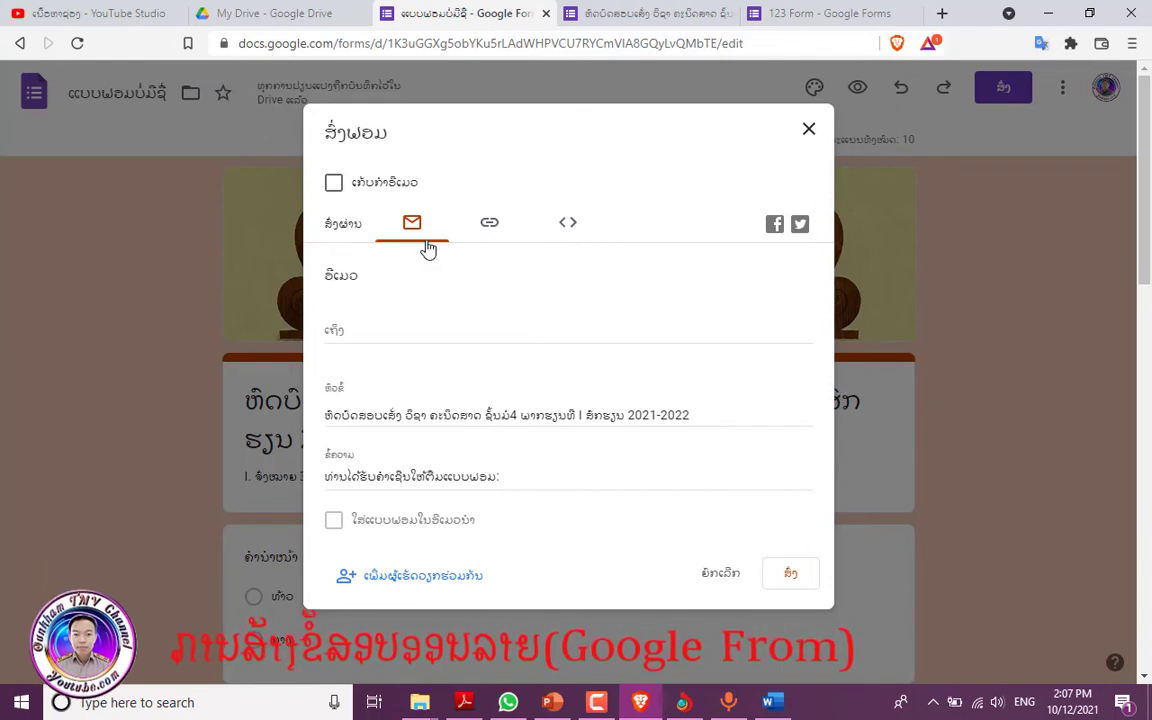
pyautogui.click(490, 228)
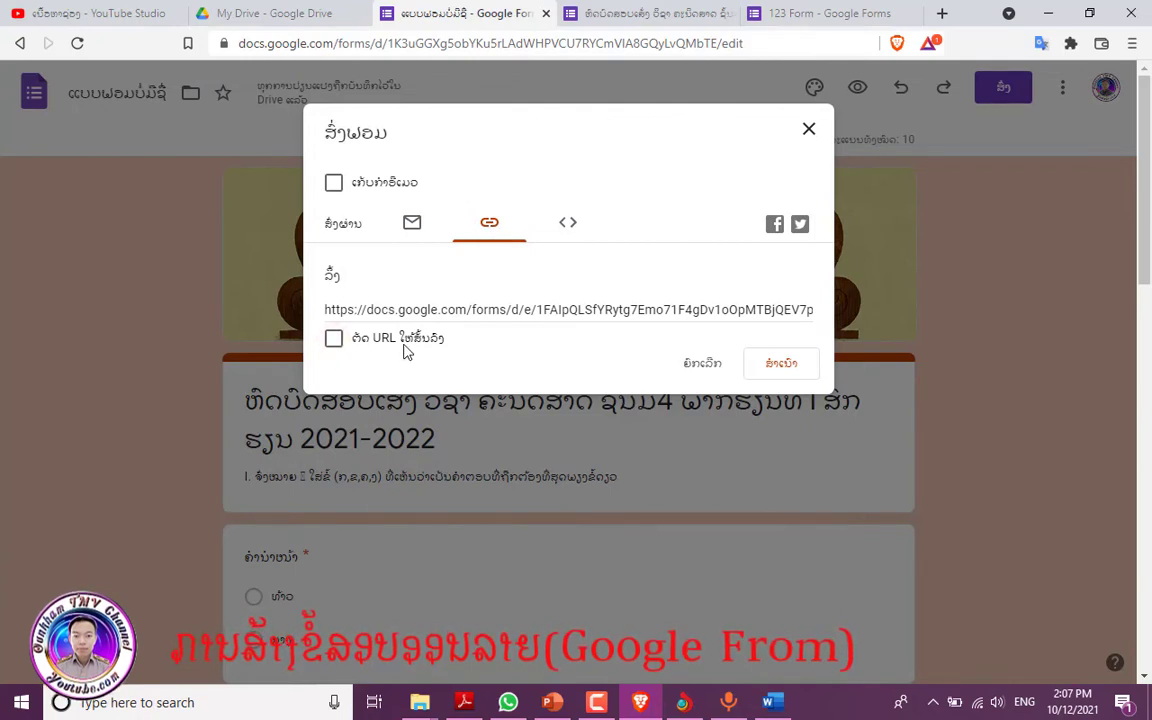
pyautogui.click(338, 338)
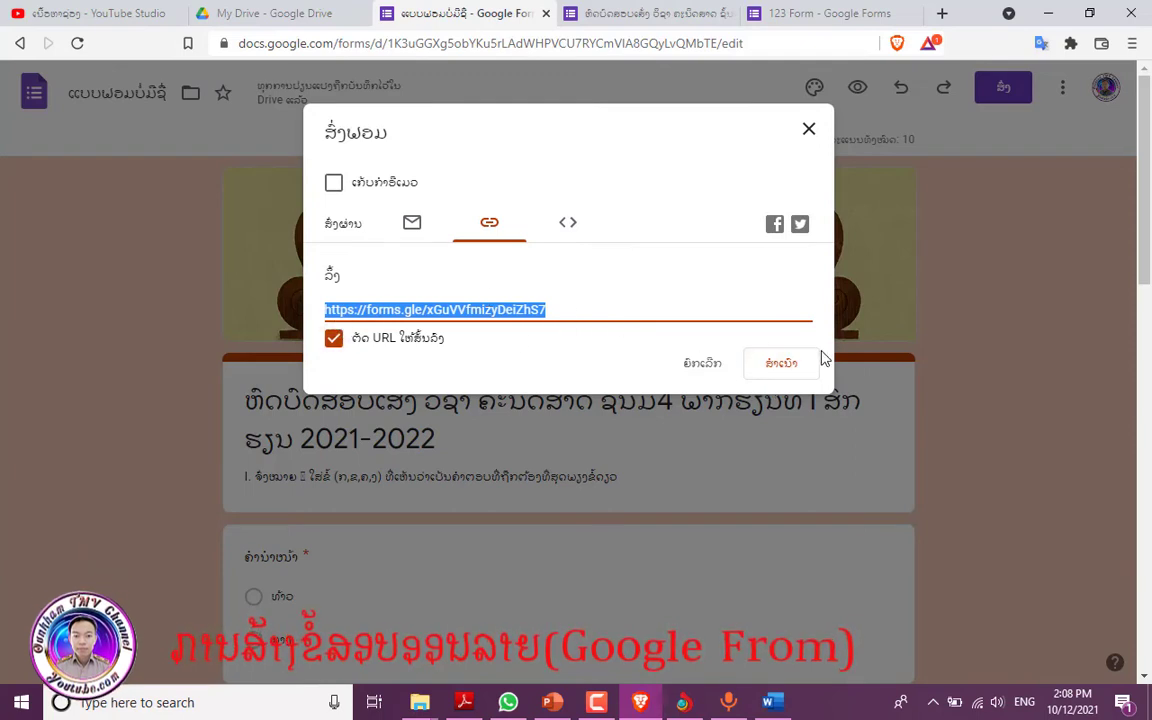
pyautogui.click(790, 368)
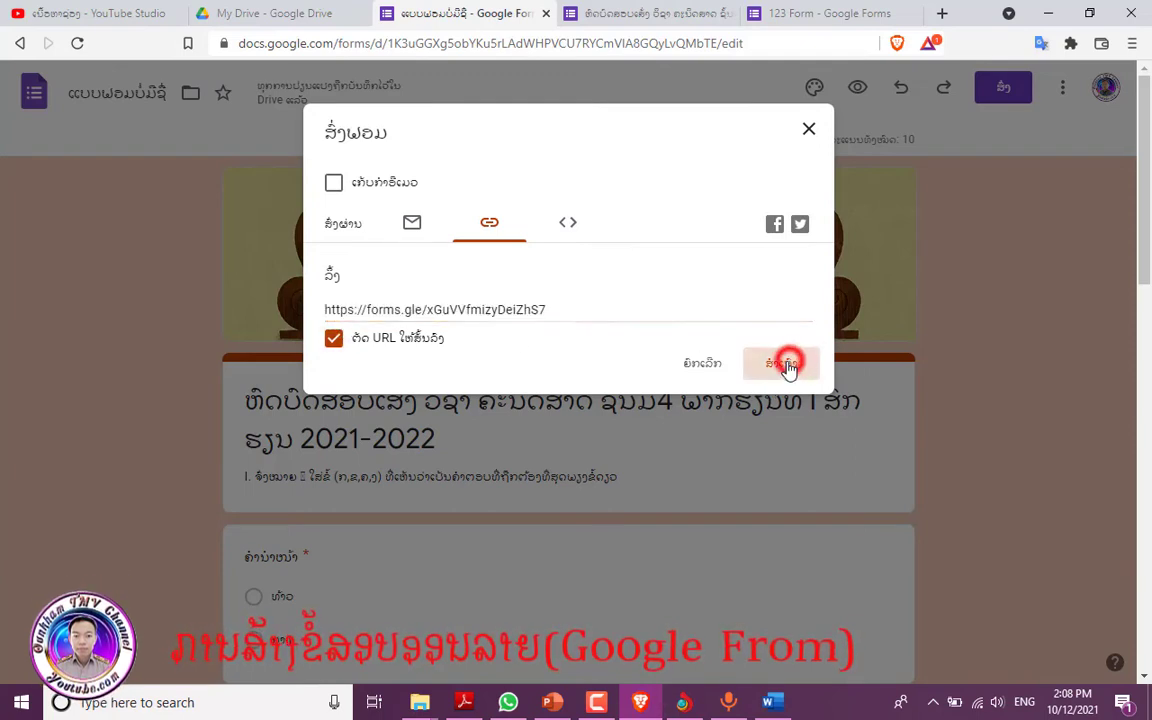
pyautogui.click(509, 703)
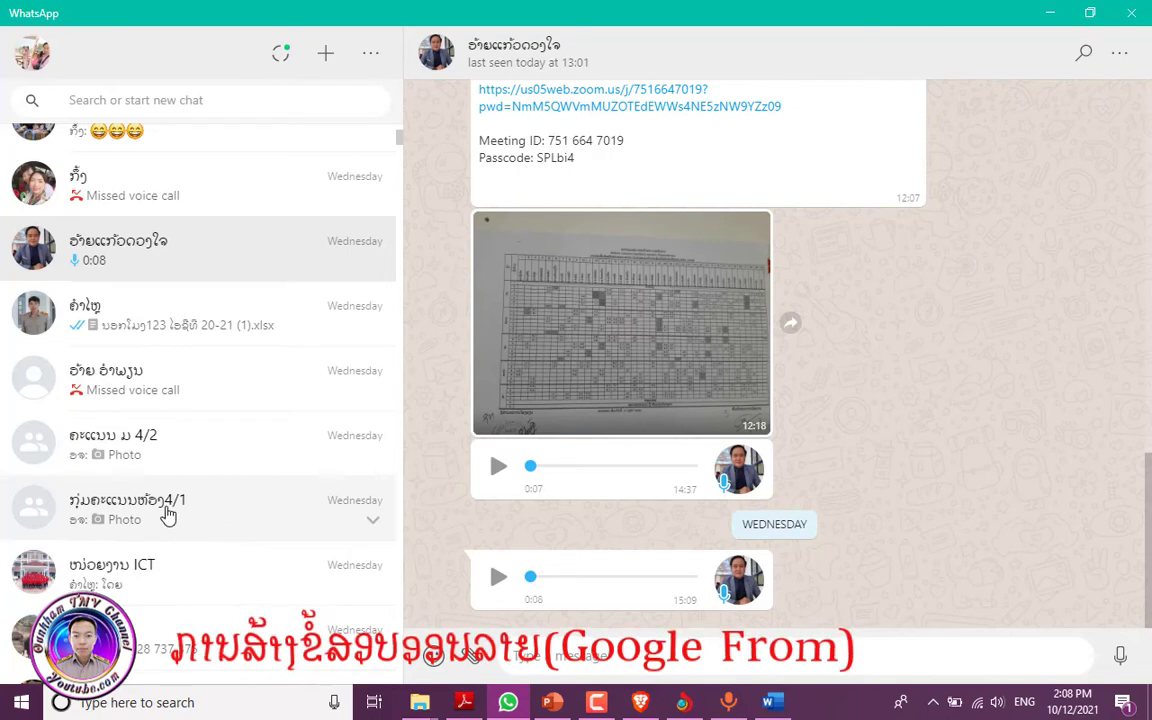
# - Paste the quiz link into the class 4/1 group chat's message box and select it
pyautogui.click(185, 510)
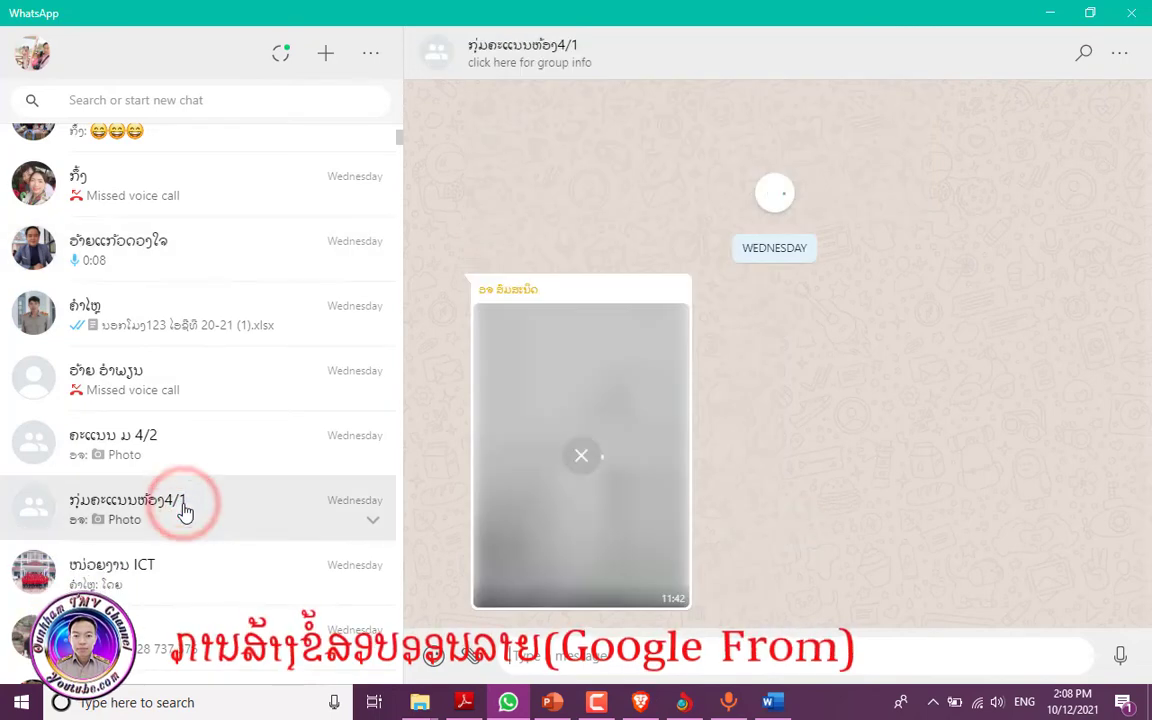
pyautogui.rightClick(558, 658)
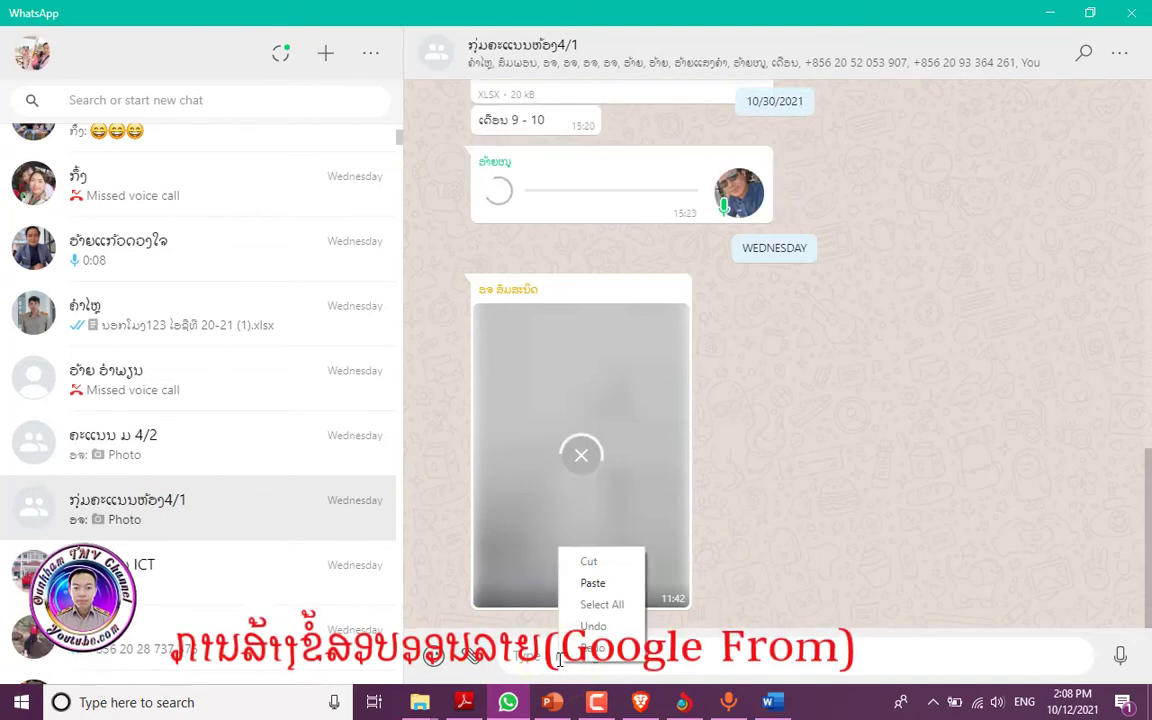
pyautogui.click(593, 583)
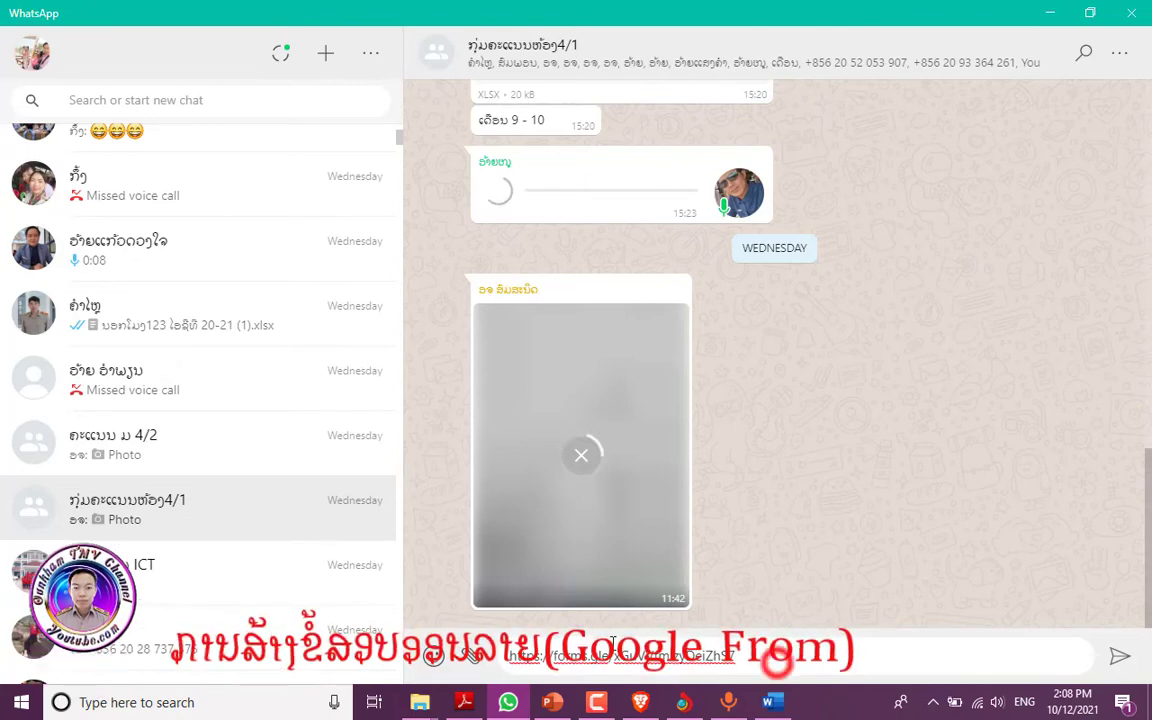
pyautogui.moveTo(778, 665); pyautogui.dragTo(510, 663)
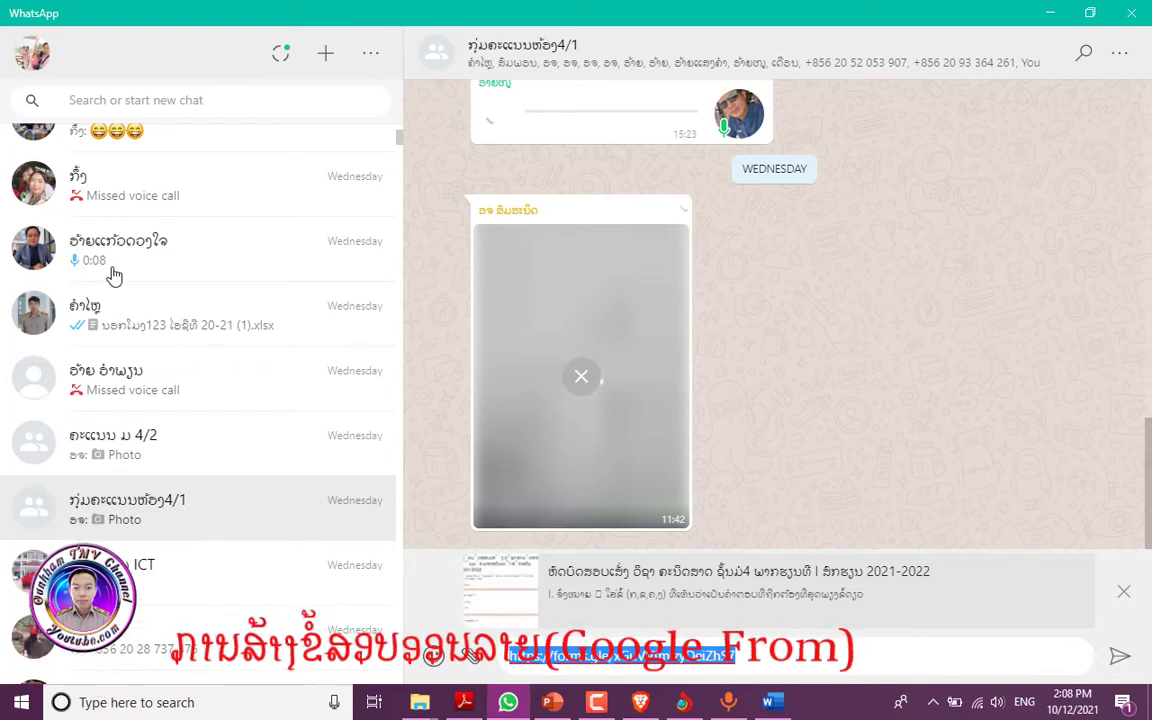
# - Send the forms.gle quiz link to a different contact's chat, then minimize WhatsApp
pyautogui.click(147, 194)
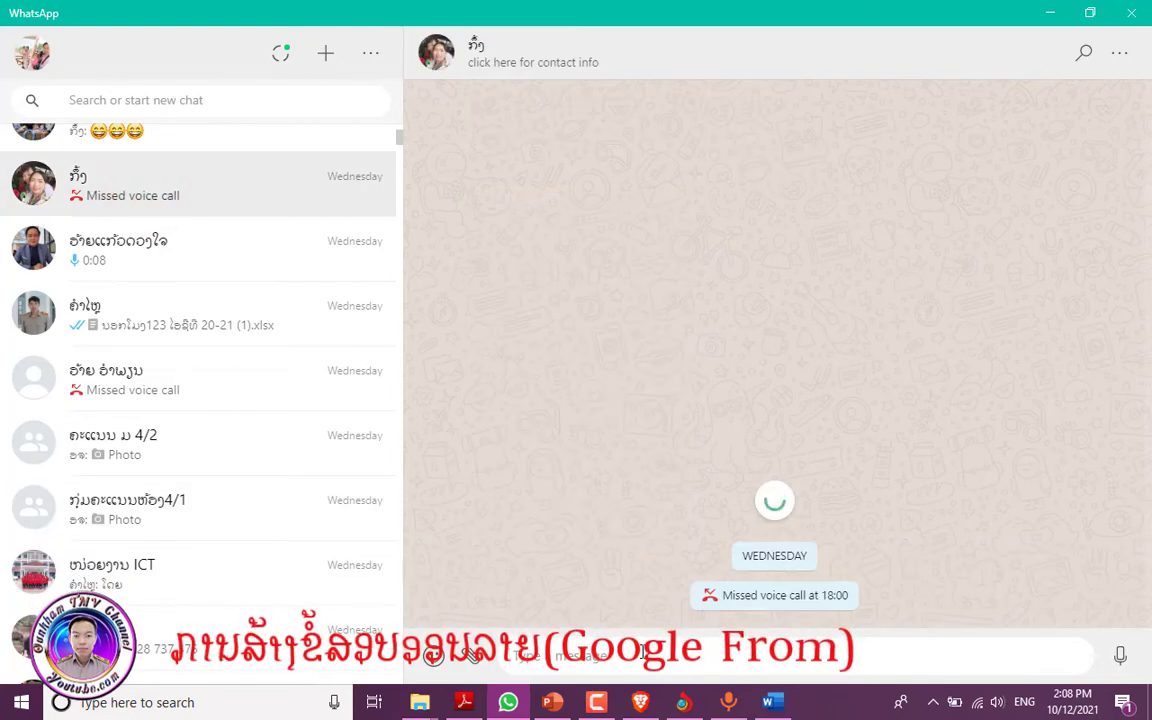
pyautogui.click(585, 657)
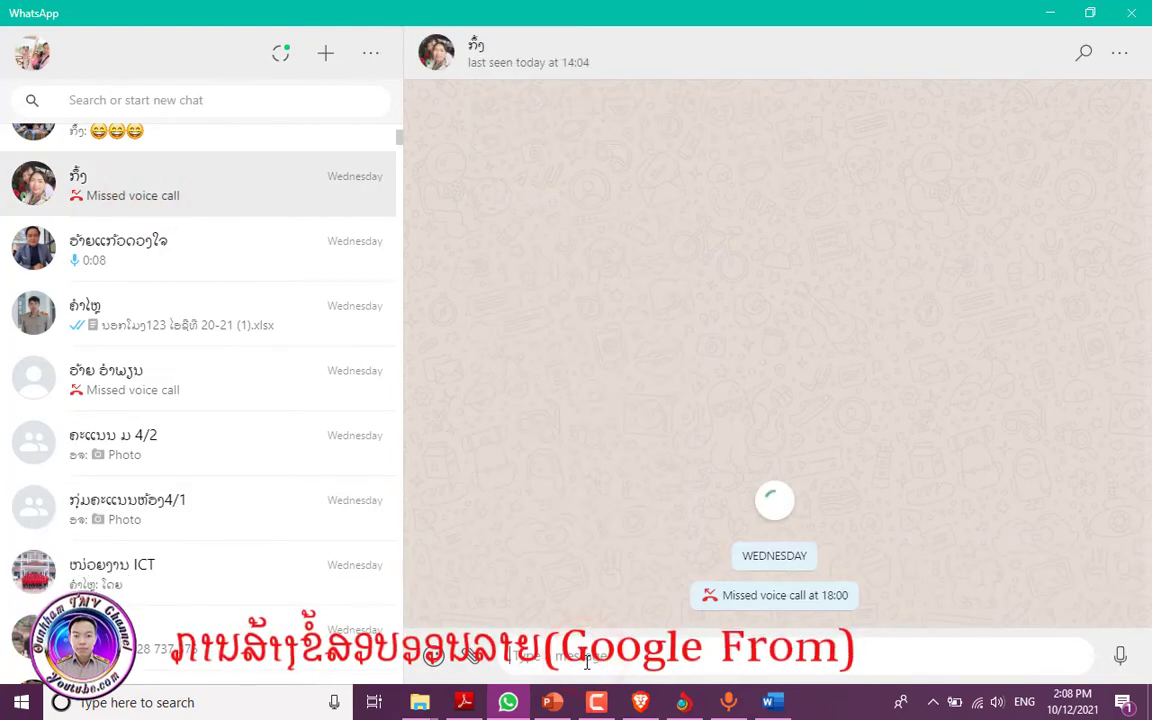
pyautogui.hotkey('ctrl', 'v')
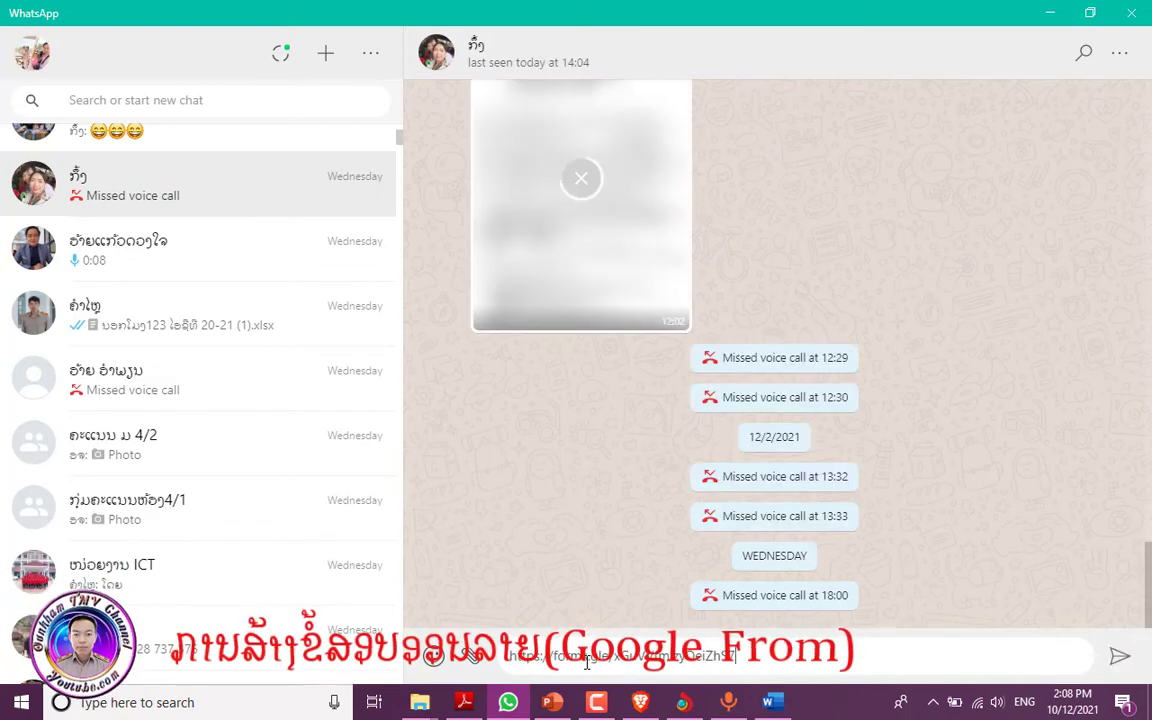
pyautogui.click(1118, 660)
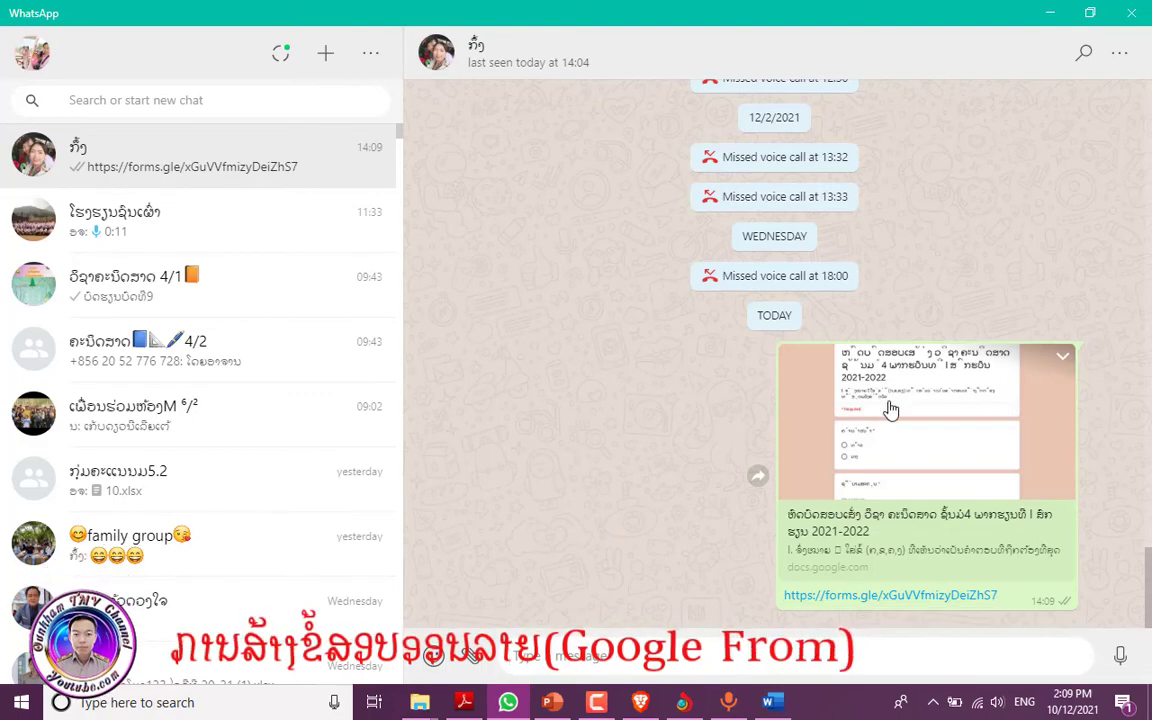
pyautogui.click(1053, 18)
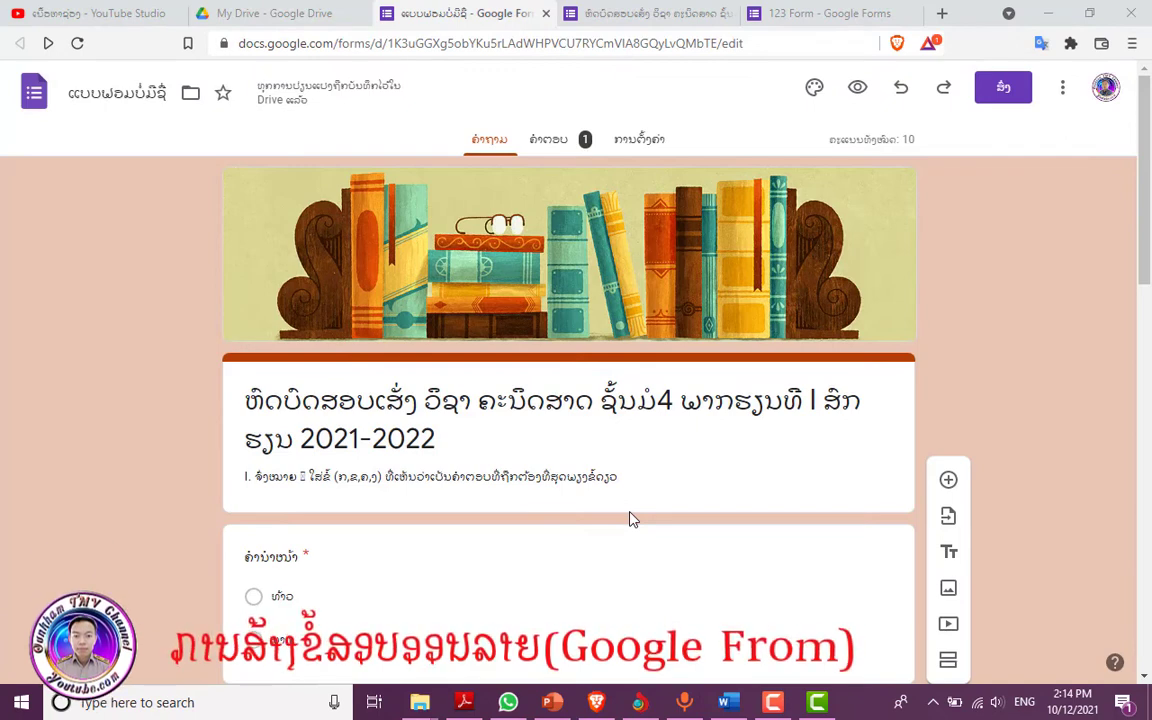
# - Review the Responses Summary charts for each question: 1 response scoring 5 / 10
pyautogui.click(549, 143)
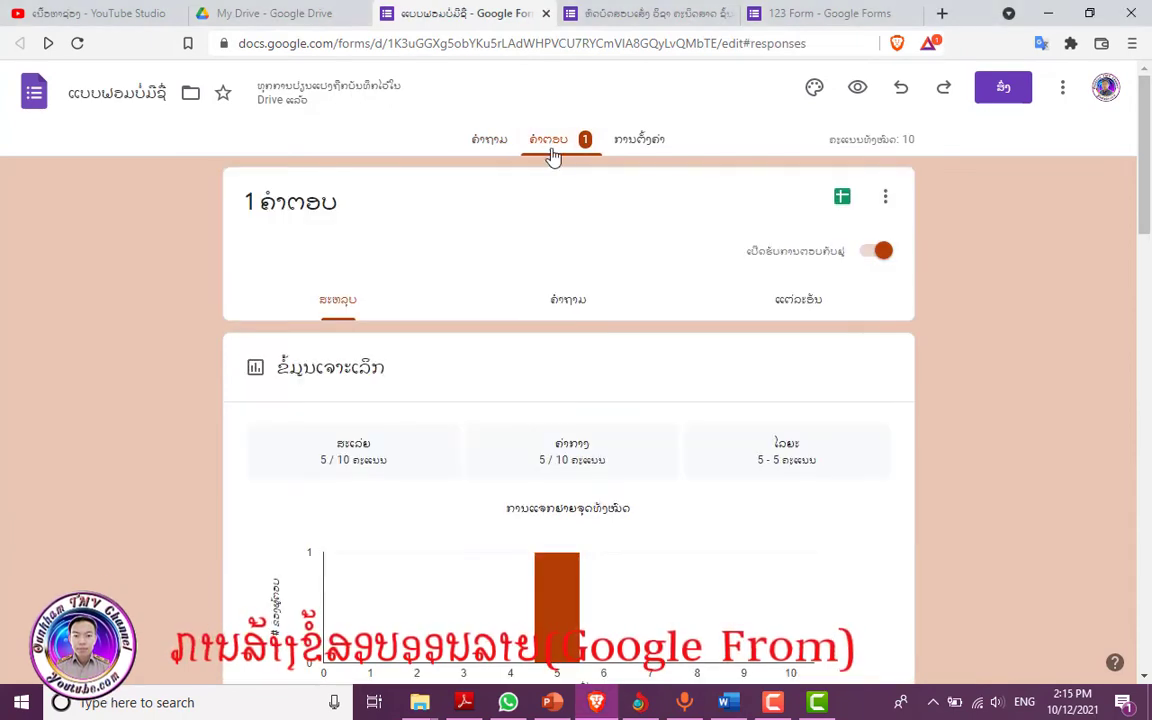
pyautogui.scroll(-1, 563, 354)
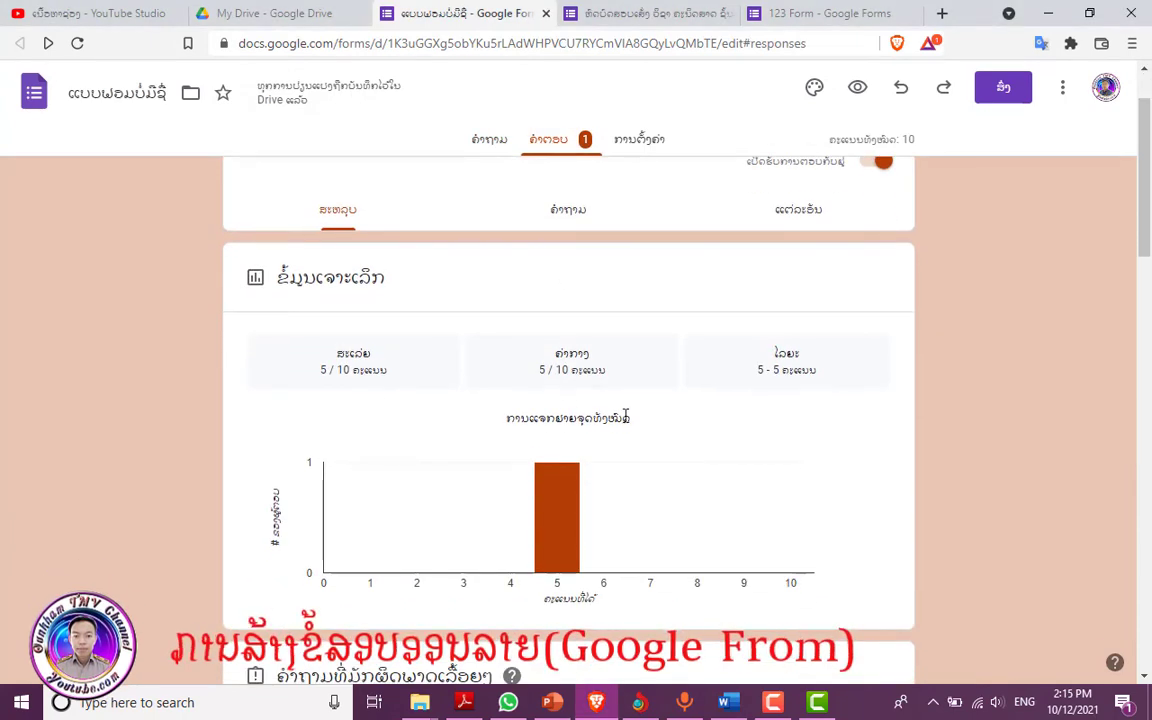
pyautogui.scroll(-1, 560, 357)
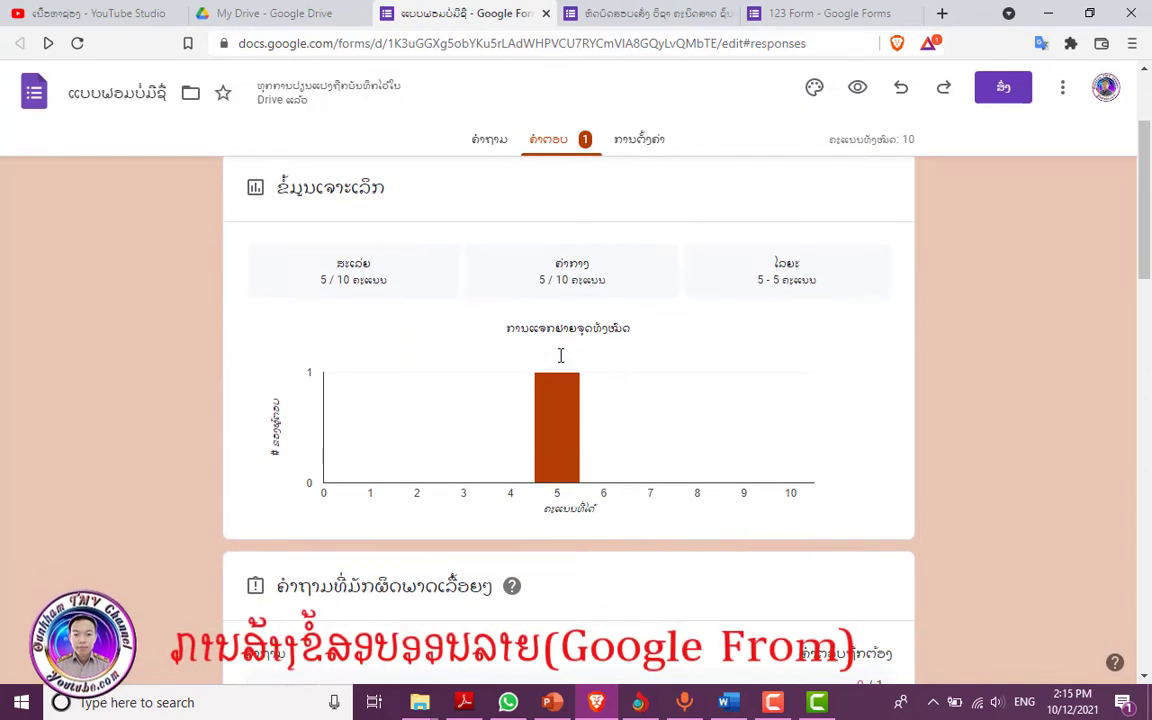
pyautogui.scroll(-2, 561, 362)
pyautogui.scroll(-2, 561, 362)
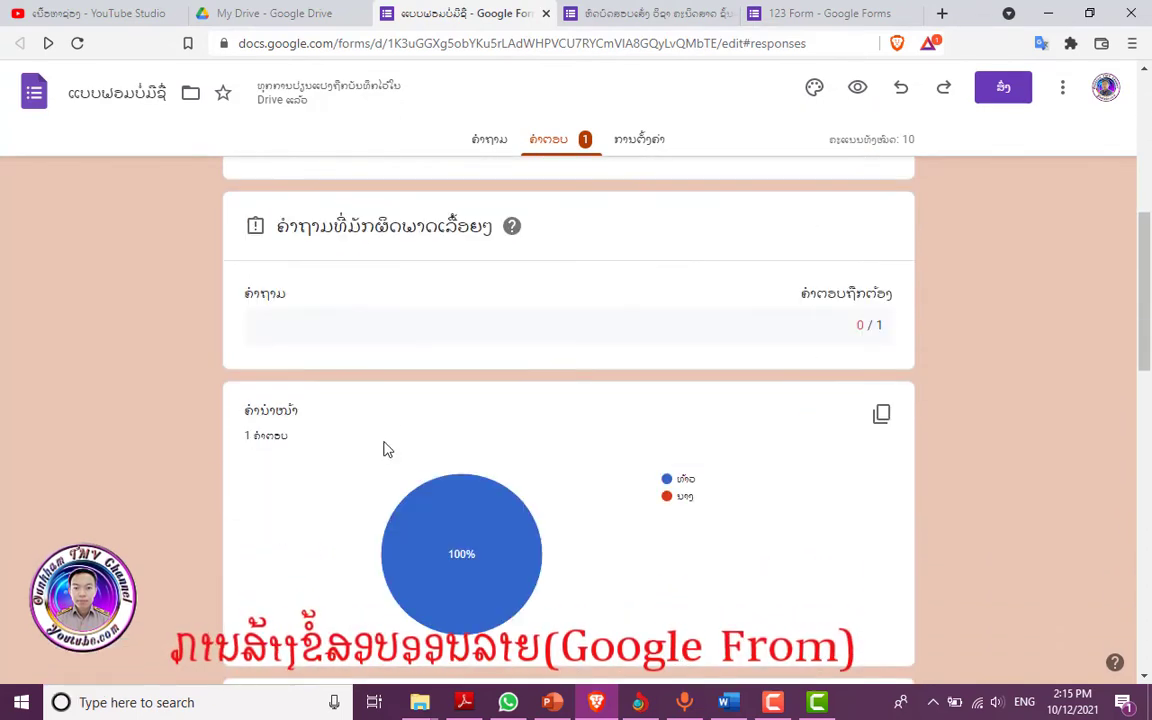
pyautogui.scroll(-8, 388, 450)
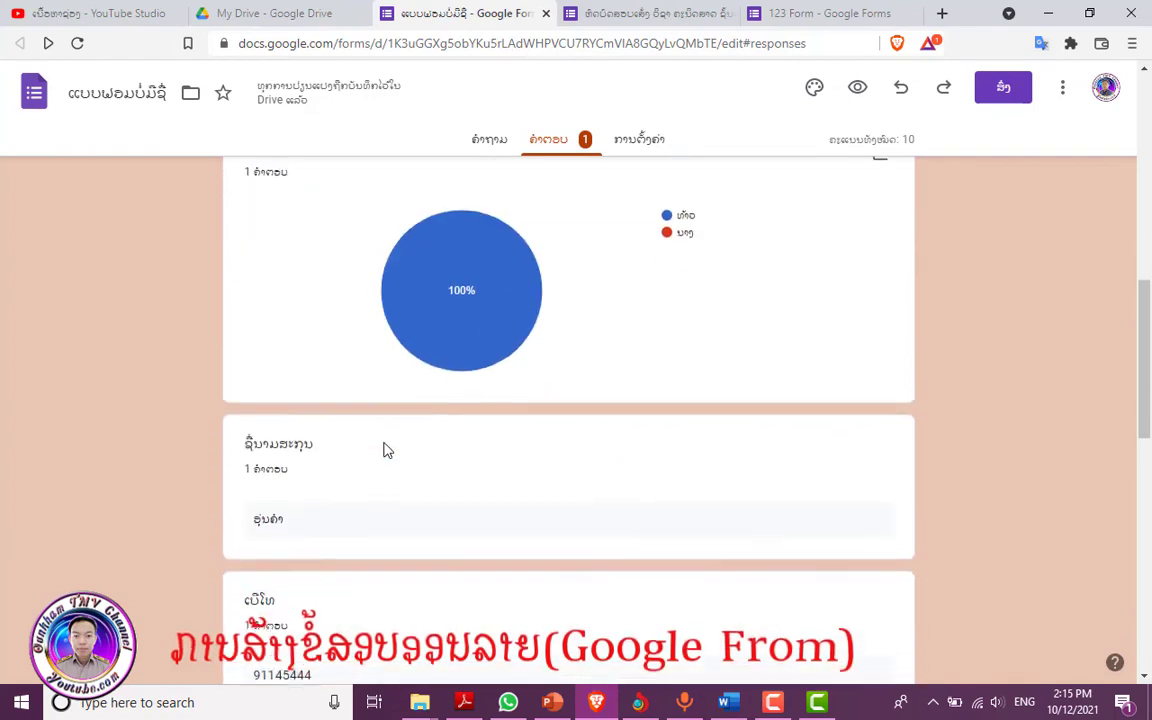
pyautogui.scroll(-3, 385, 450)
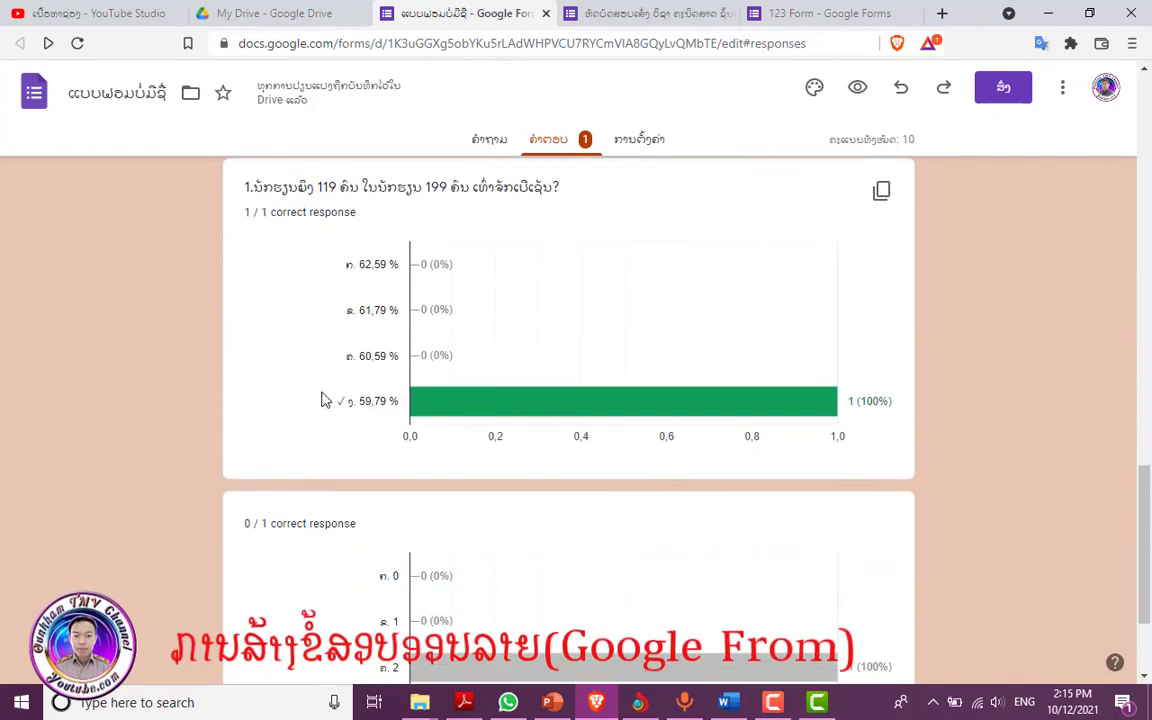
pyautogui.scroll(-1, 290, 311)
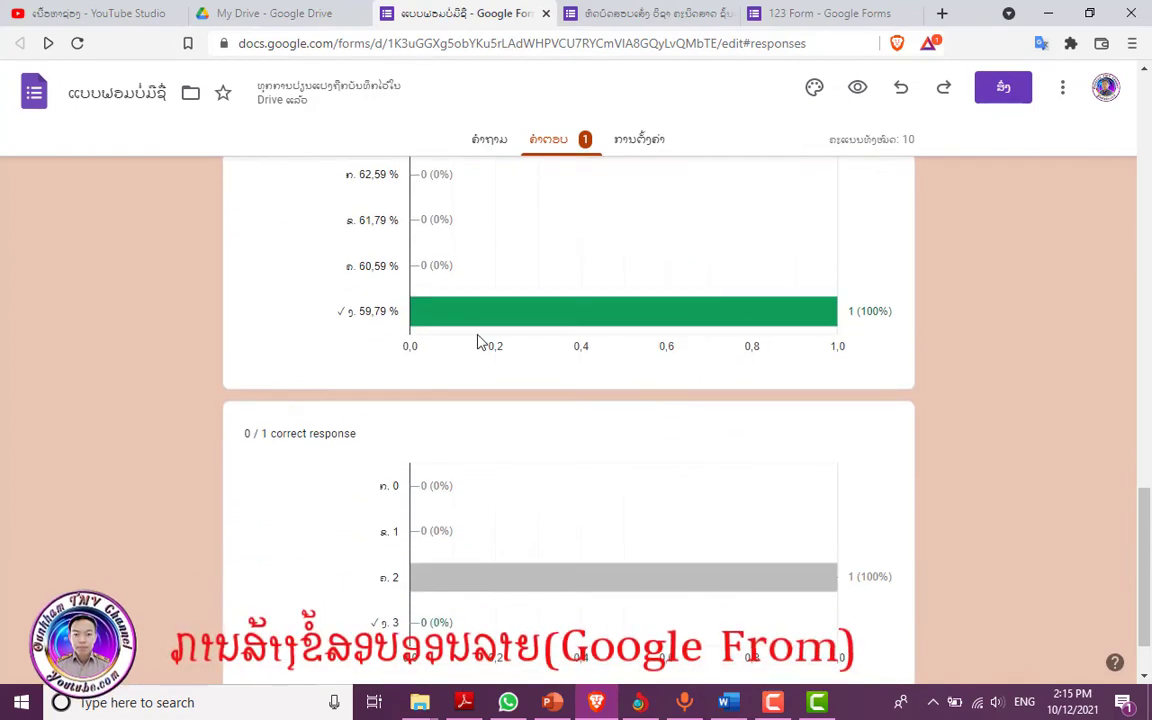
pyautogui.scroll(-1, 576, 324)
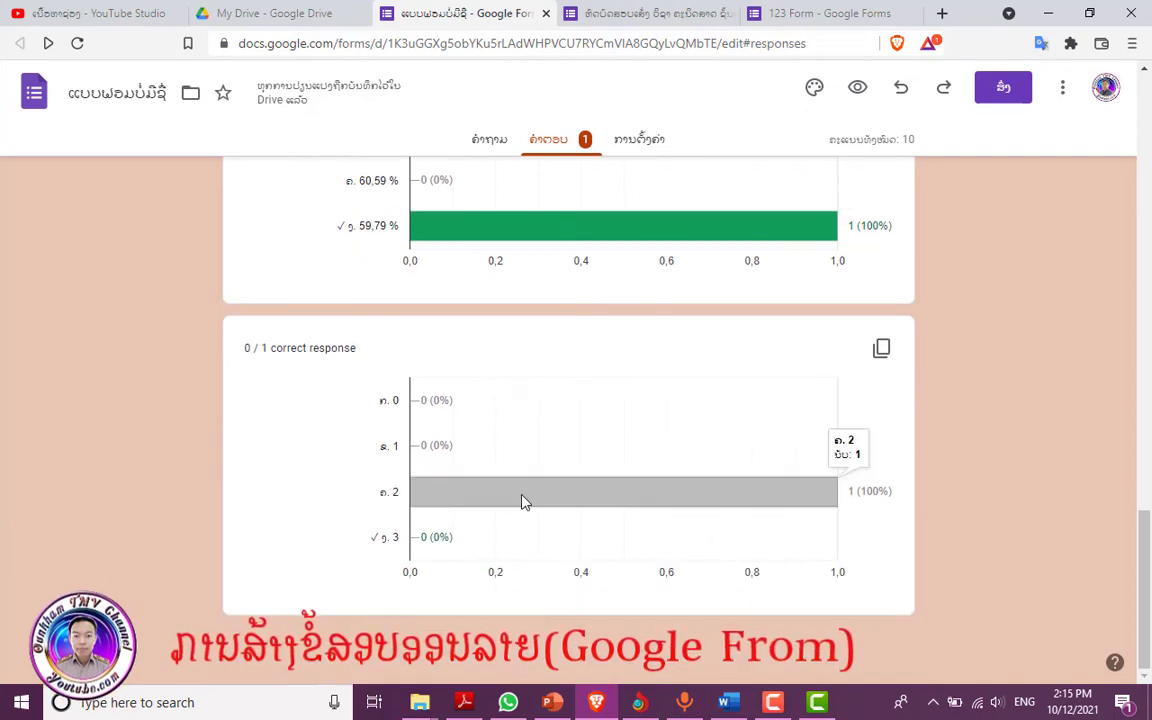
pyautogui.scroll(15, 521, 501)
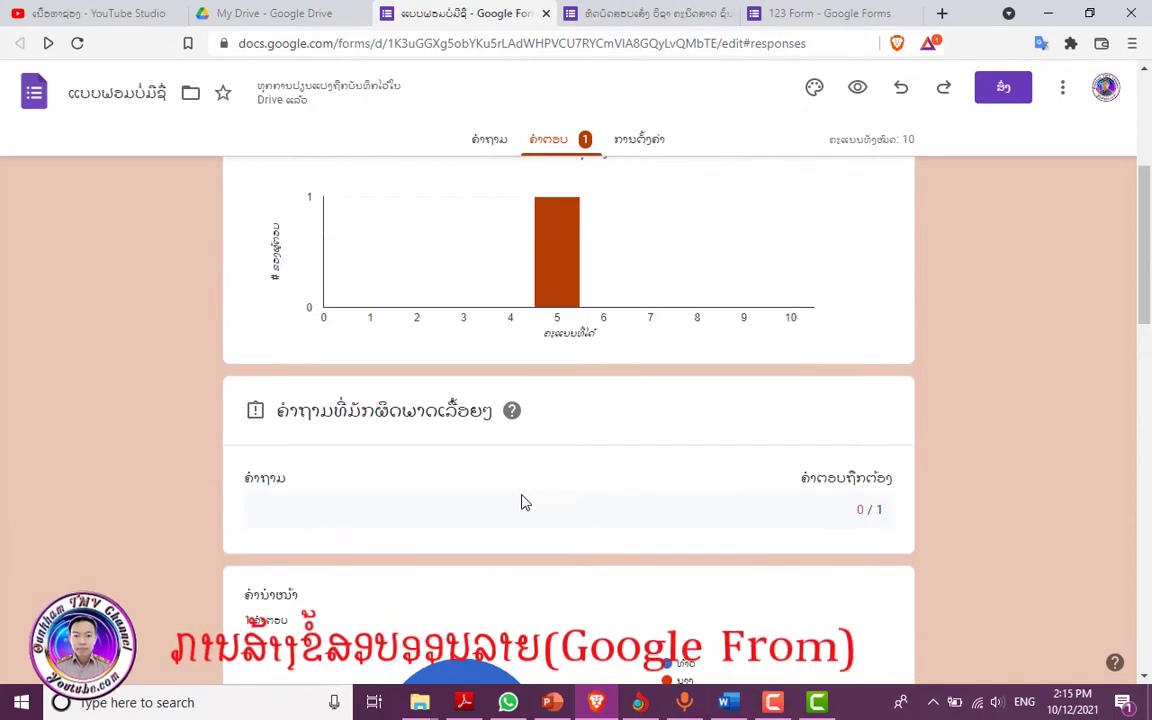
pyautogui.scroll(1, 521, 501)
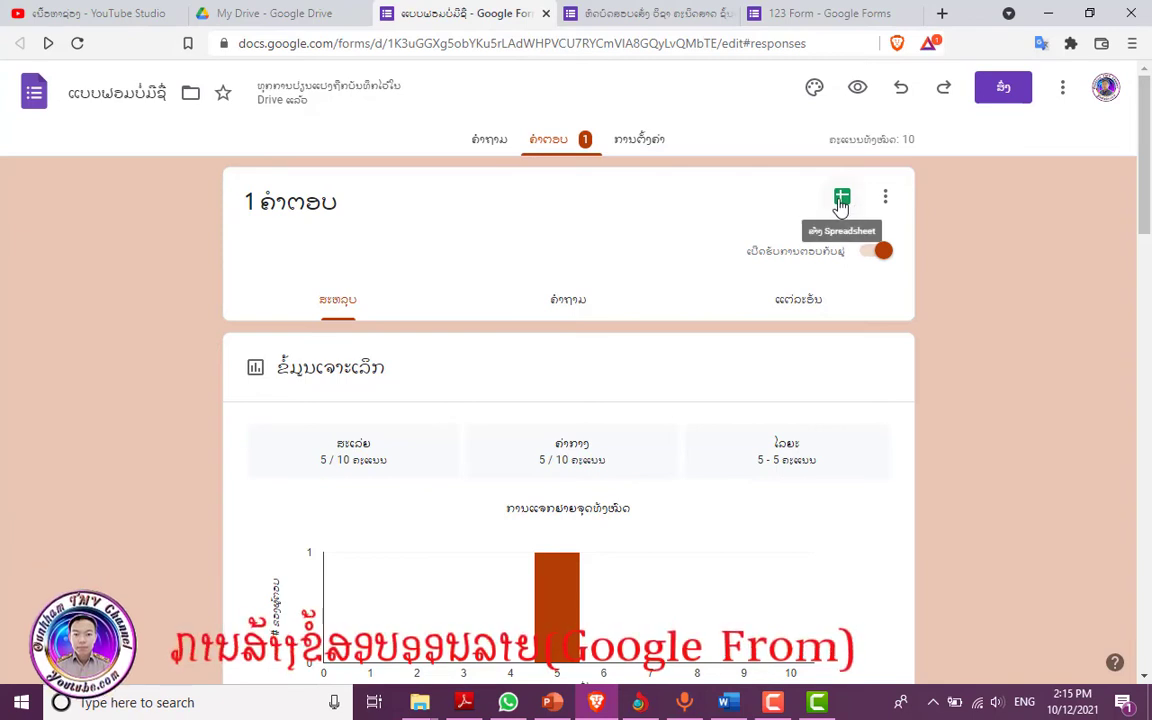
# - Link the responses to a newly created Google Sheets spreadsheet
pyautogui.click(841, 200)
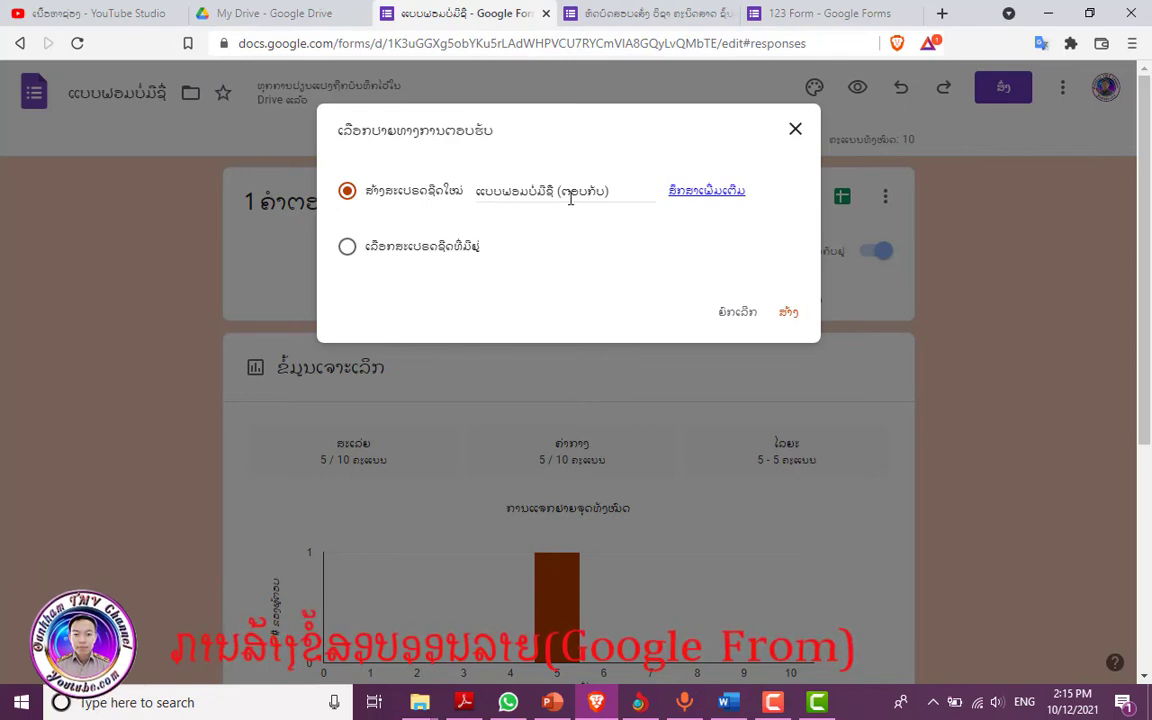
pyautogui.click(789, 314)
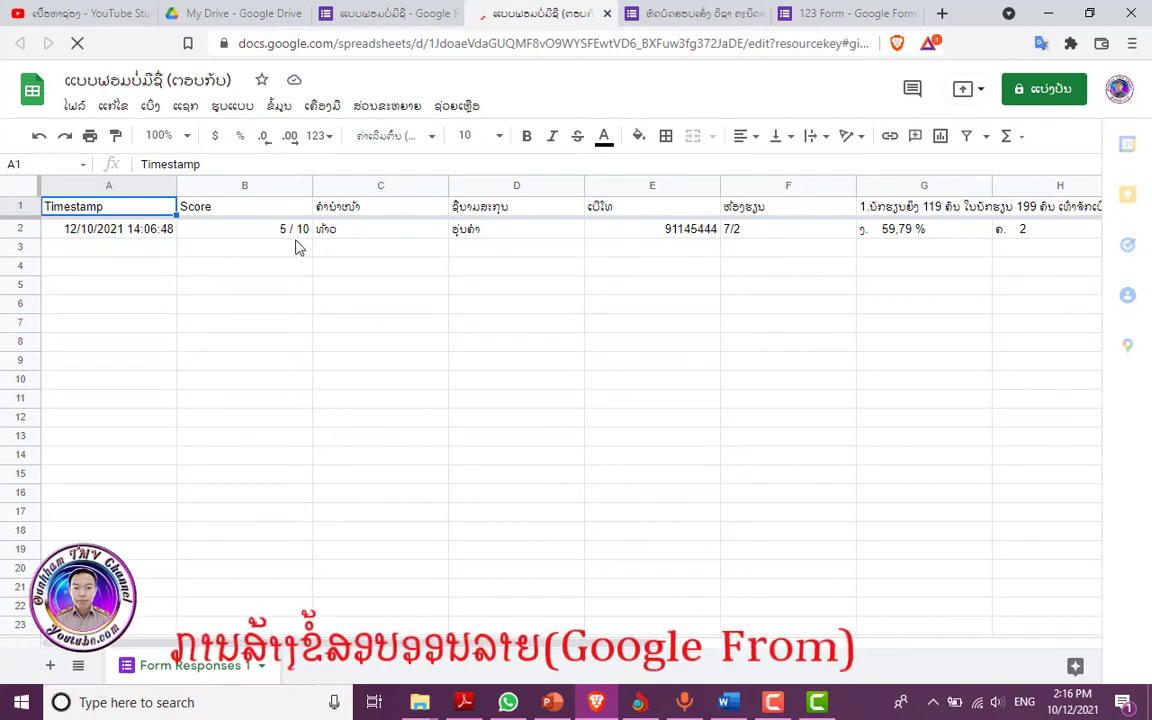
# - Check the 5 / 10 score in cell B2, then return to the Google Forms tab
pyautogui.click(259, 238)
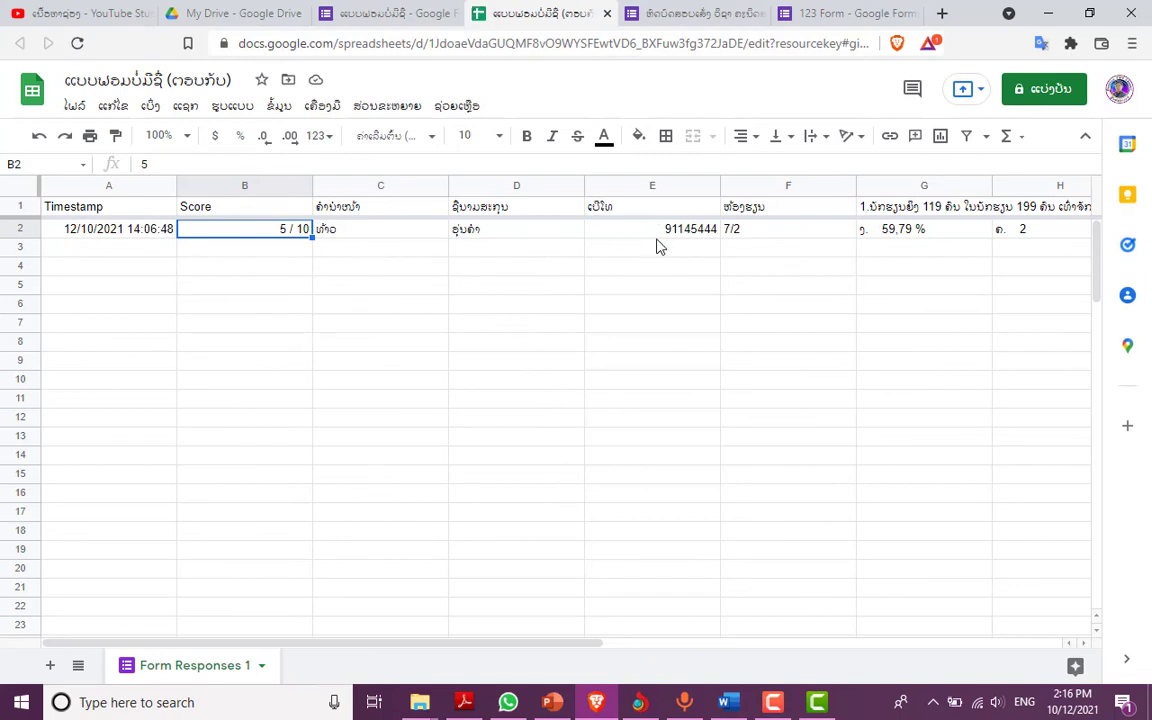
pyautogui.click(402, 20)
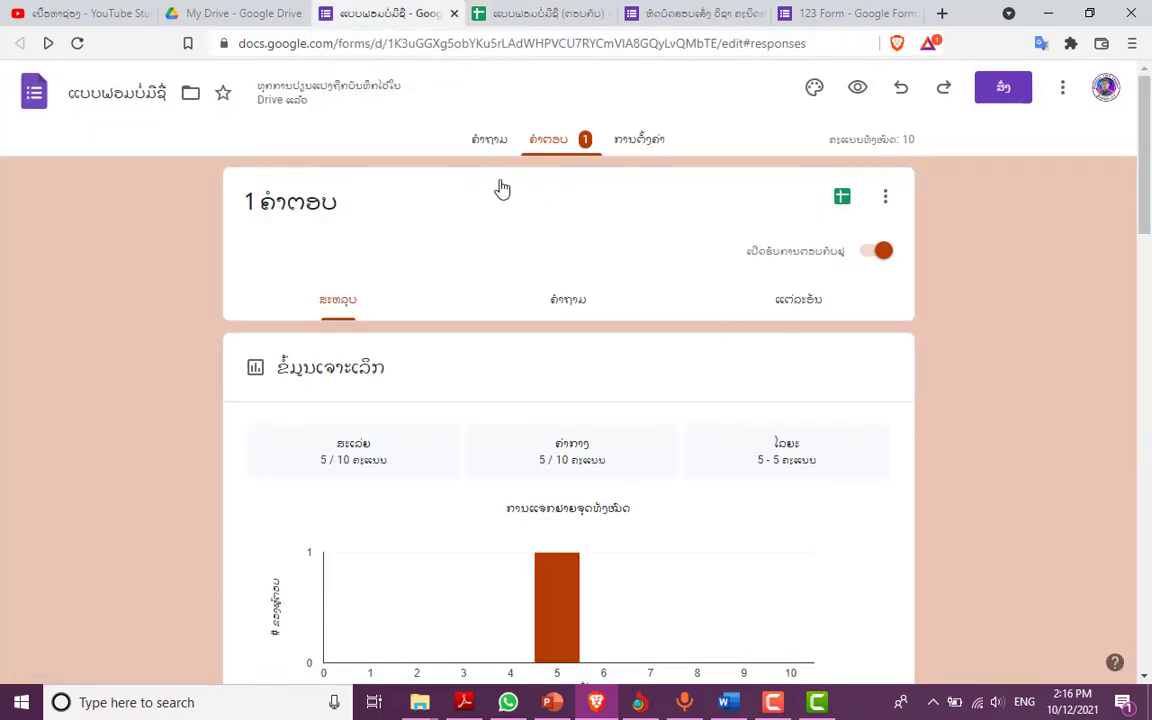
# - Return to the Questions editor showing the 2021-2022 exam title and prefix question
pyautogui.scroll(-1, 555, 445)
pyautogui.scroll(-2, 555, 445)
pyautogui.scroll(2, 556, 446)
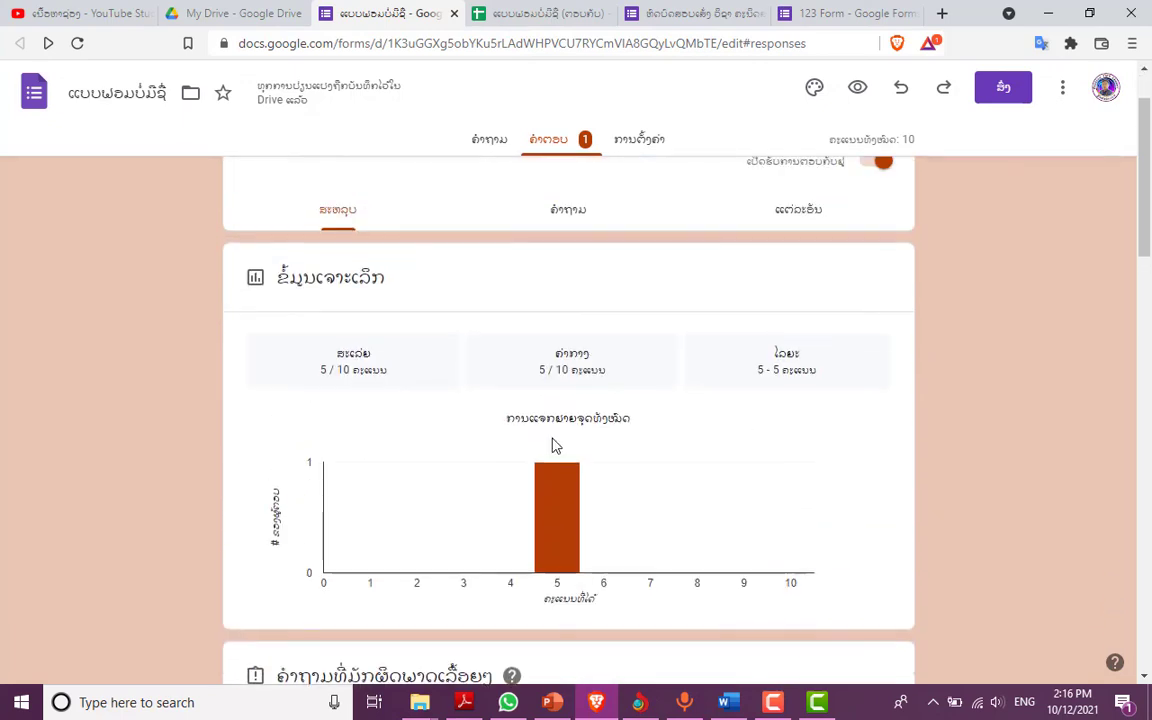
pyautogui.click(485, 142)
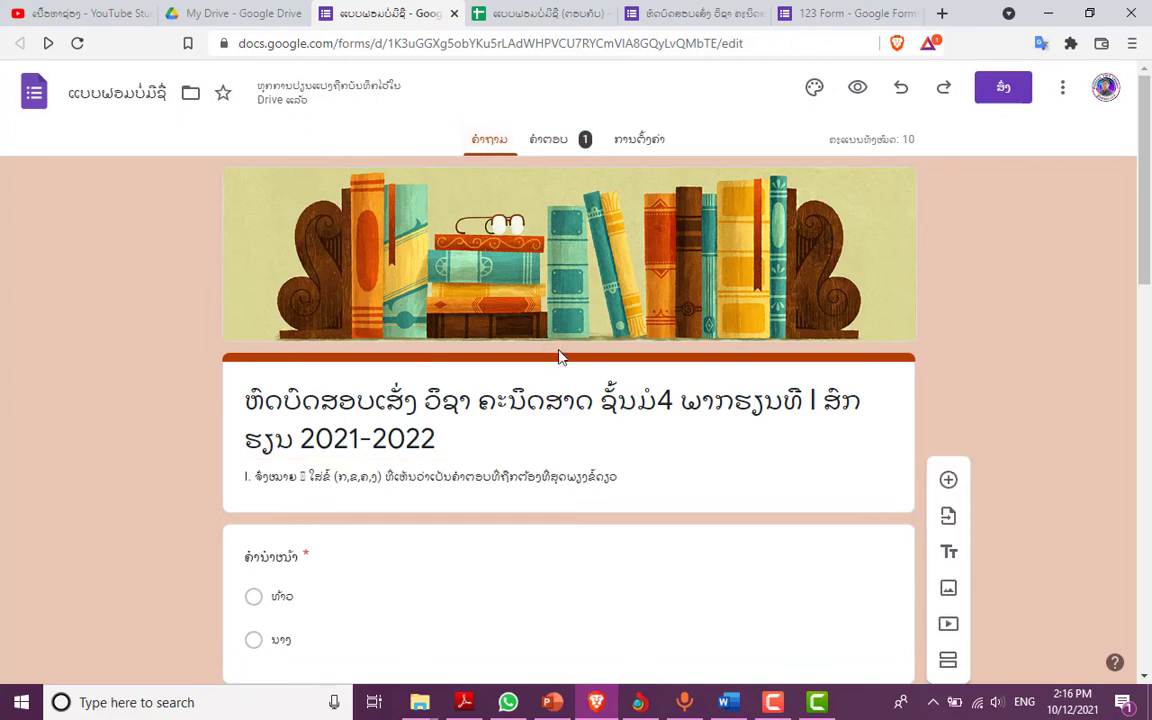
pyautogui.scroll(-1, 560, 357)
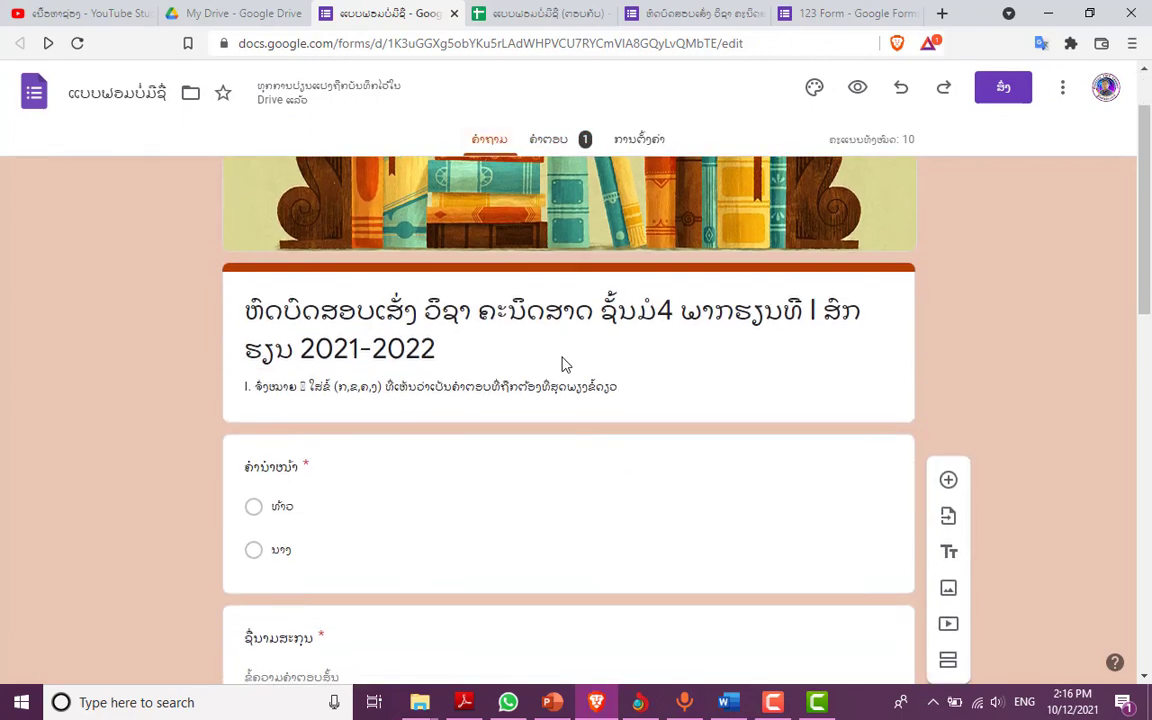